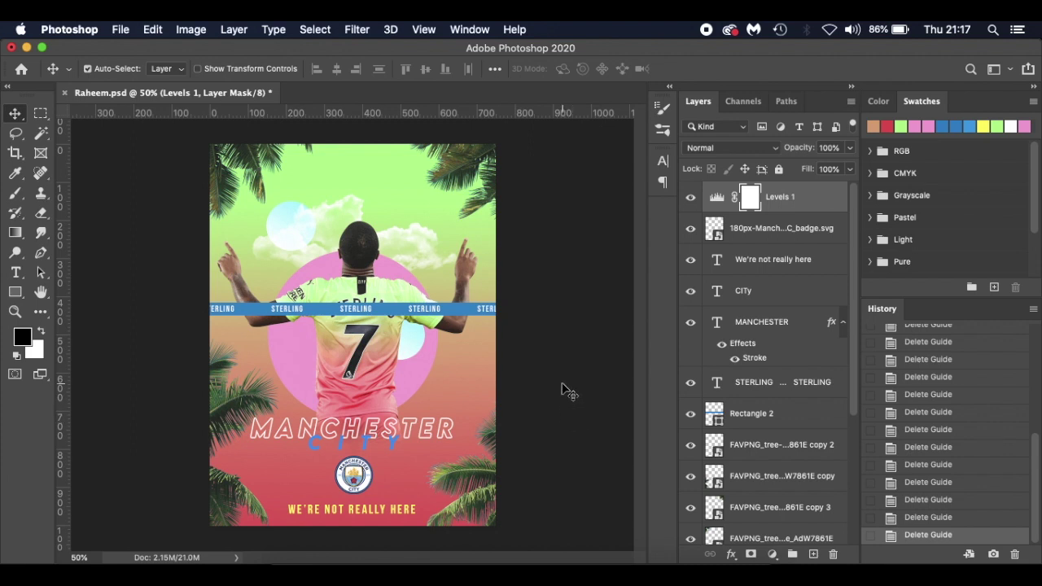
- Start a new document with a width of 750 pixels and a height of 1000 pixels
{"action": "left_click", "coordinate": [568, 392]}
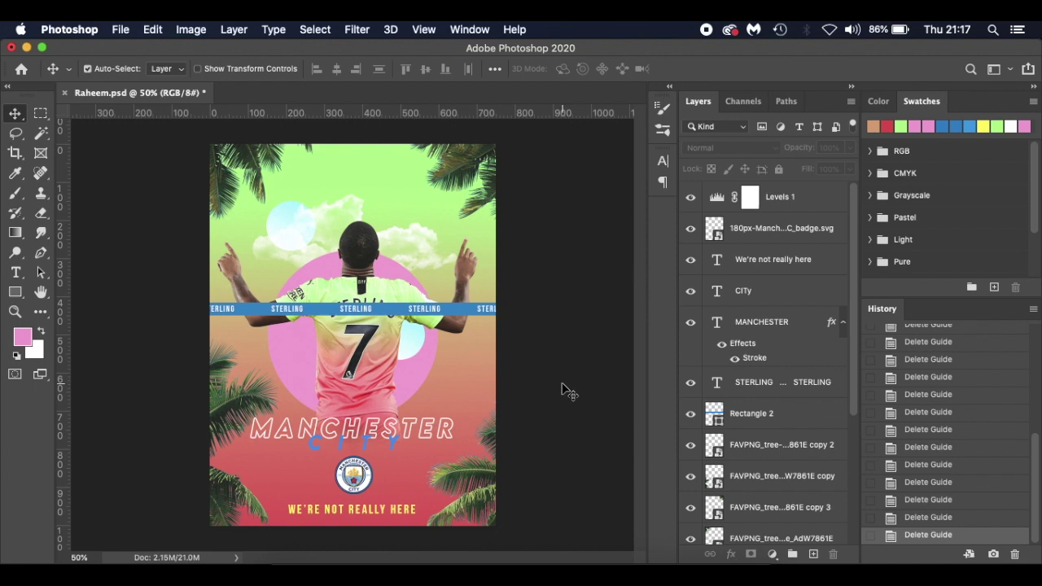
{"action": "key", "text": "super+n"}
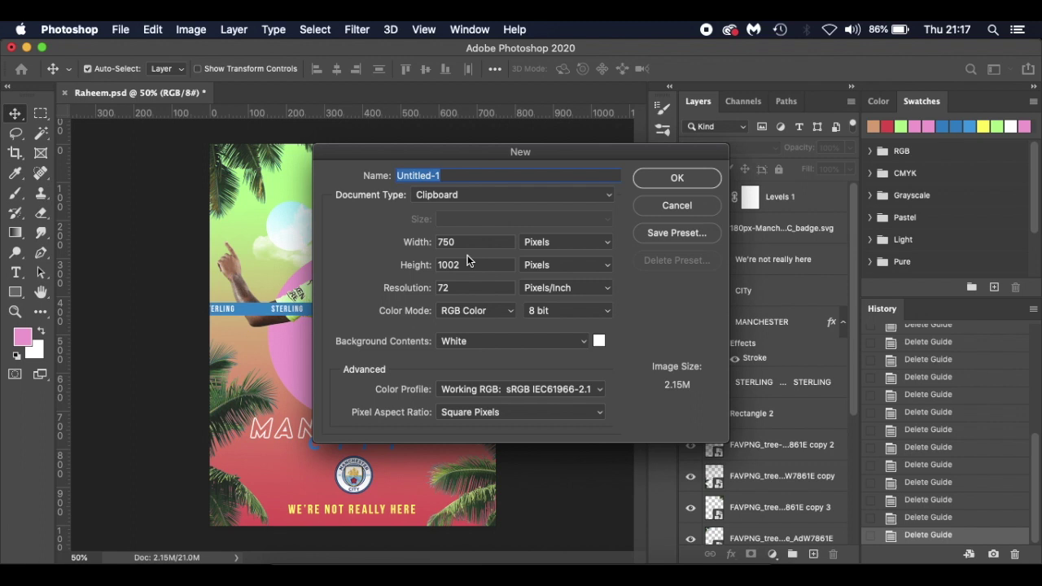
{"action": "left_click_drag", "start_coordinate": [469, 245], "coordinate": [430, 244]}
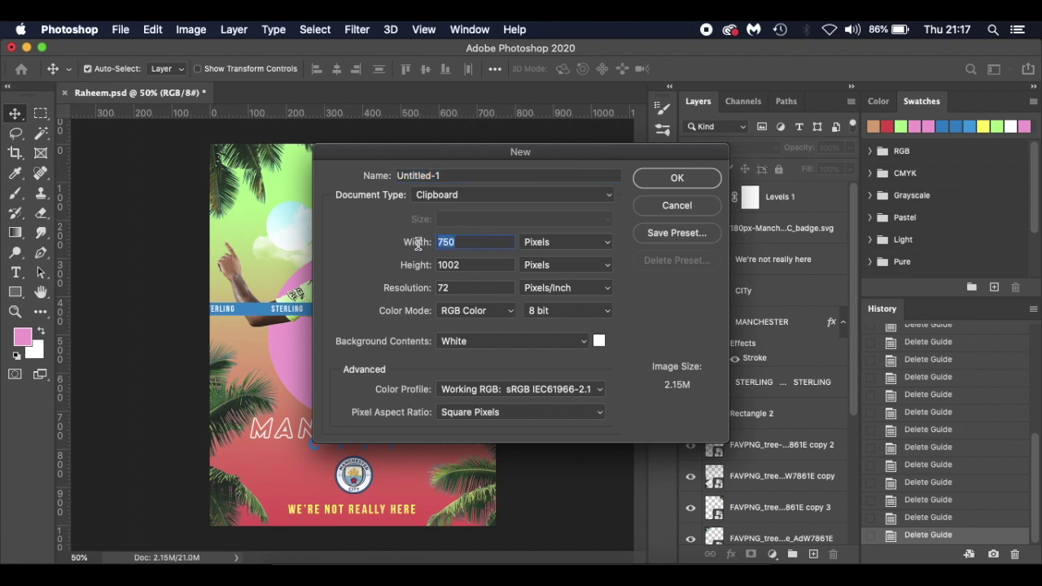
{"action": "double_click", "coordinate": [477, 264]}
{"action": "left_click", "coordinate": [468, 265]}
{"action": "key", "text": "BackSpace"}
{"action": "type", "text": "0"}
{"action": "left_click", "coordinate": [606, 244]}
{"action": "left_click", "coordinate": [595, 241]}
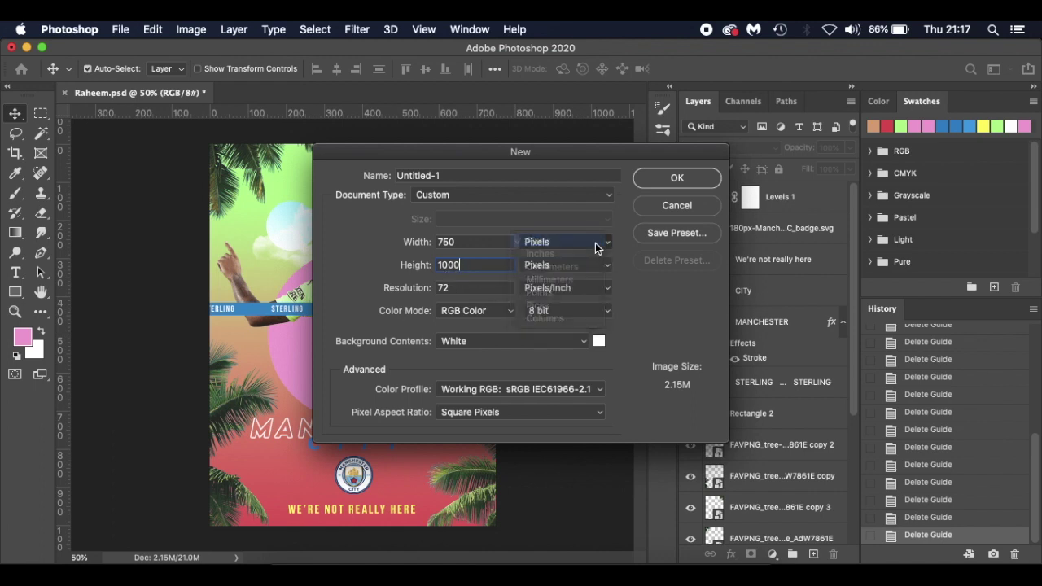
- Set the new document's resolution to 300 pixels/inch and create it
{"action": "double_click", "coordinate": [476, 288]}
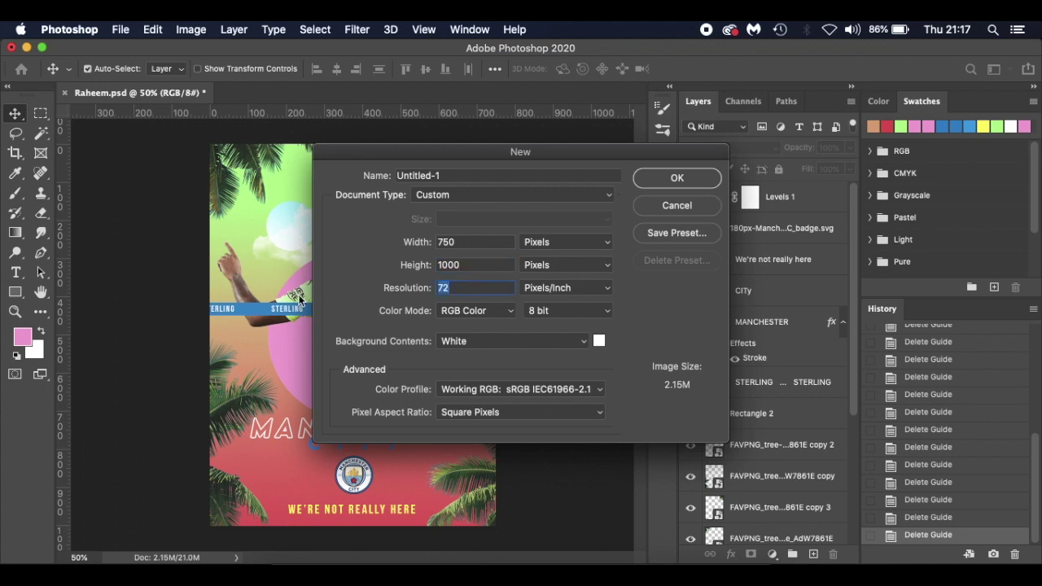
{"action": "type", "text": "300"}
{"action": "key", "text": "super+a"}
{"action": "left_click", "coordinate": [677, 179]}
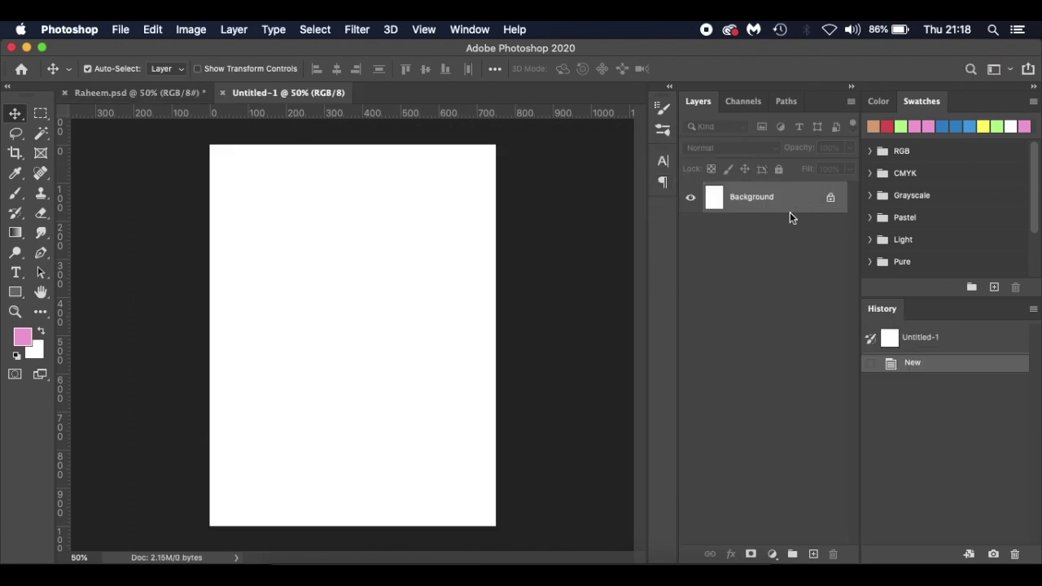
- Unlock the Background layer so it becomes a regular layer, and activate the Gradient tool
{"action": "left_click_drag", "start_coordinate": [833, 204], "coordinate": [832, 554]}
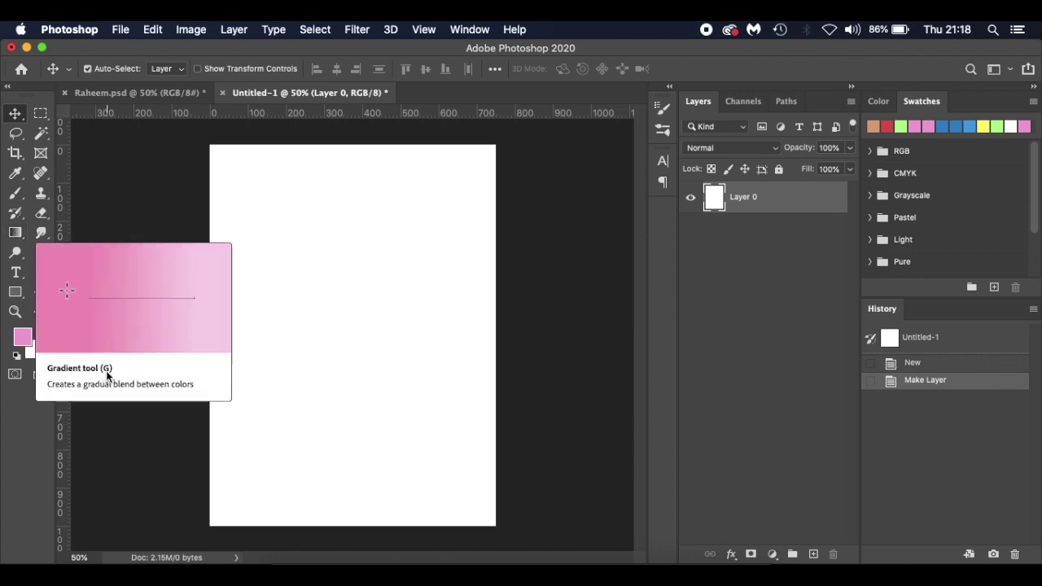
{"action": "left_click", "coordinate": [17, 235]}
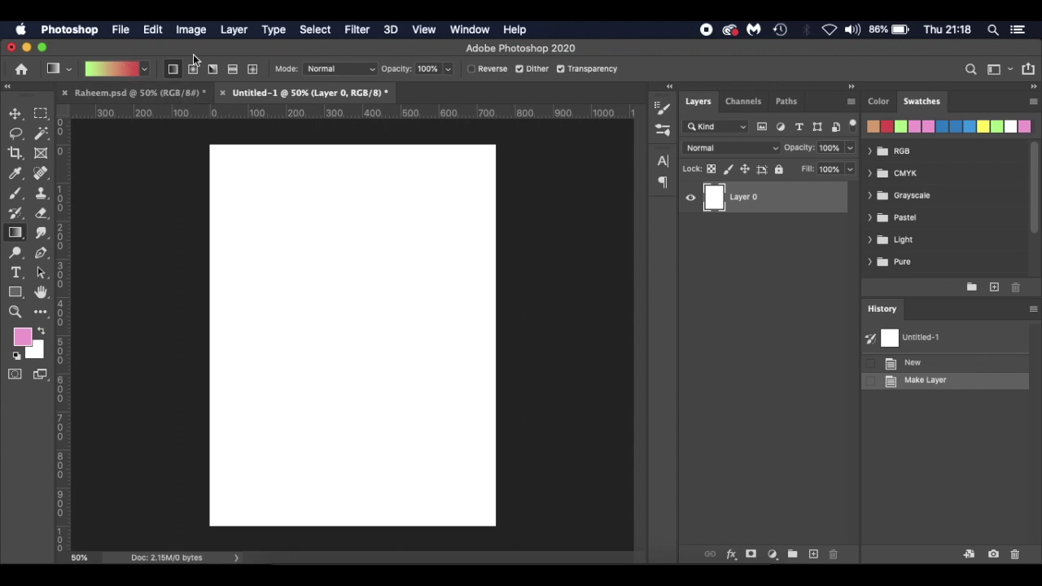
{"action": "left_click", "coordinate": [16, 113]}
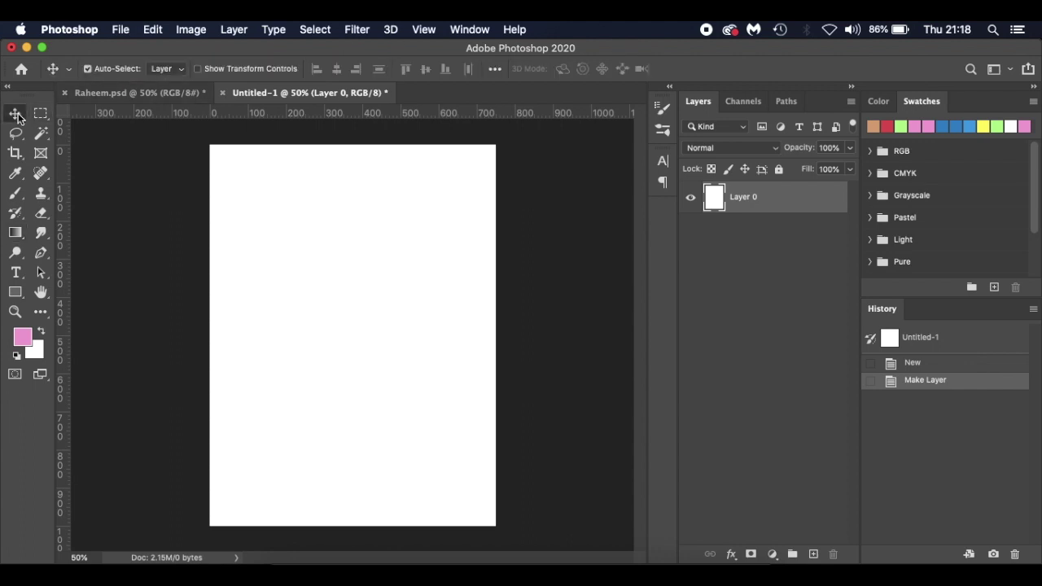
{"action": "left_click", "coordinate": [41, 234]}
{"action": "left_click", "coordinate": [41, 213]}
{"action": "left_click", "coordinate": [14, 236]}
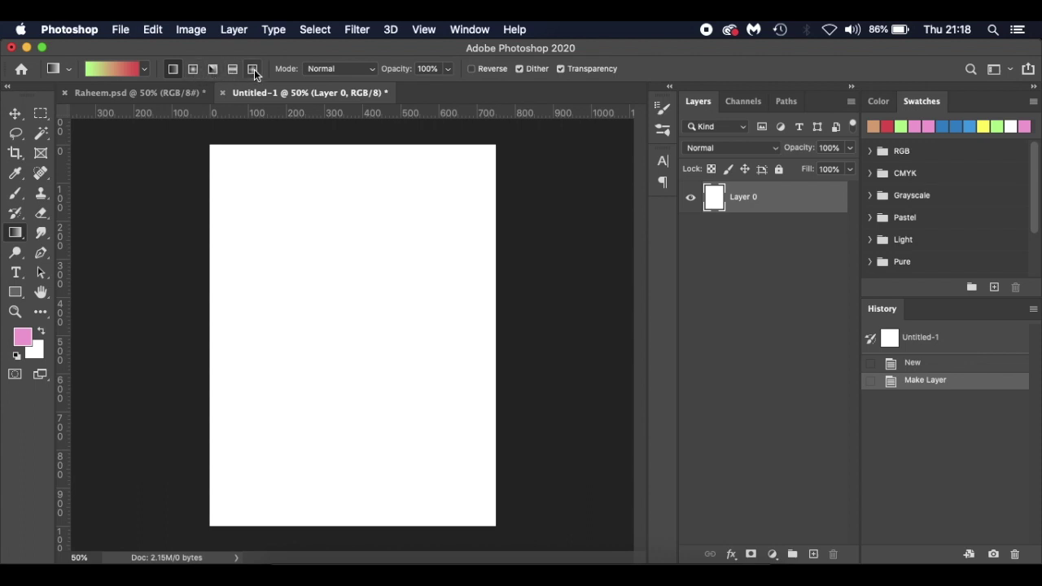
{"action": "left_click", "coordinate": [361, 71]}
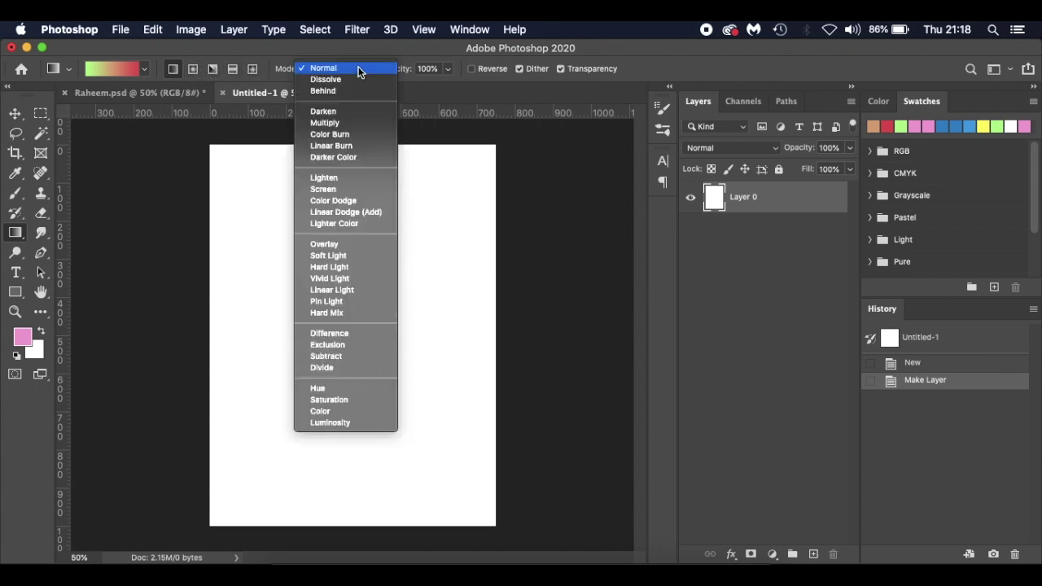
{"action": "left_click", "coordinate": [361, 71]}
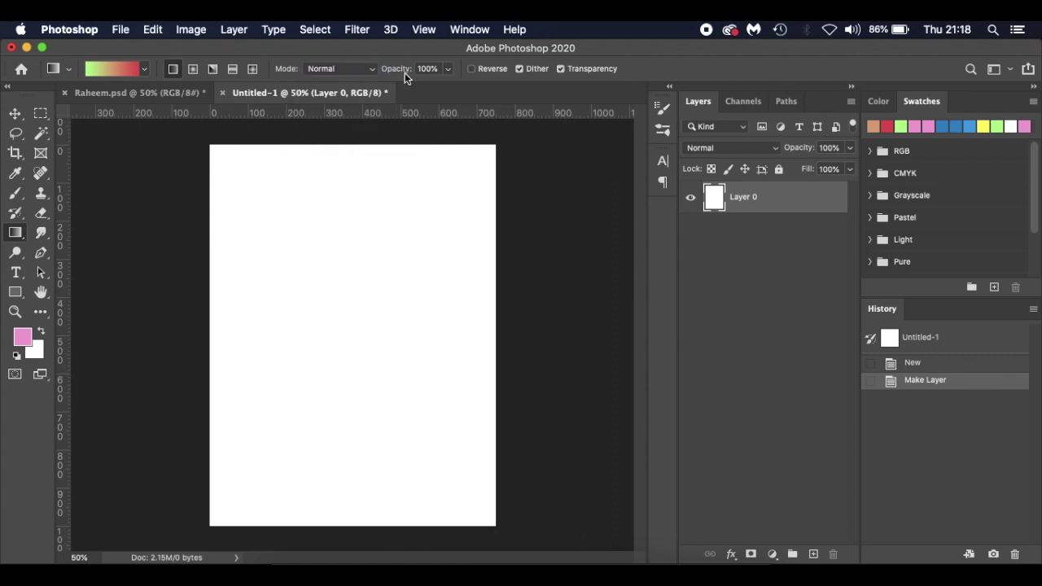
{"action": "left_click", "coordinate": [360, 68]}
{"action": "left_click", "coordinate": [357, 158]}
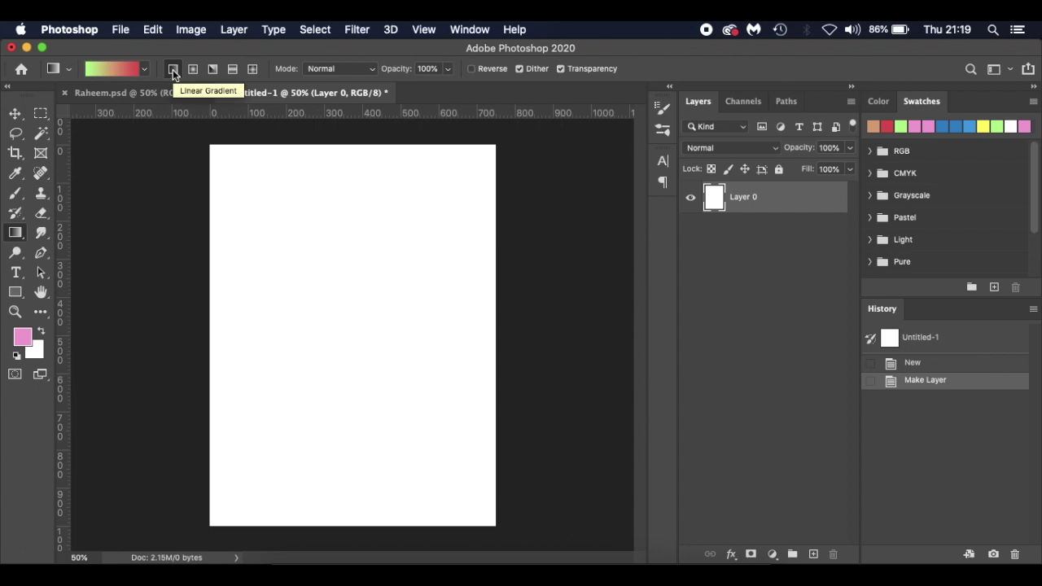
- Open the gradient for editing and load the Black, White preset from the Basics group
{"action": "left_click", "coordinate": [118, 69]}
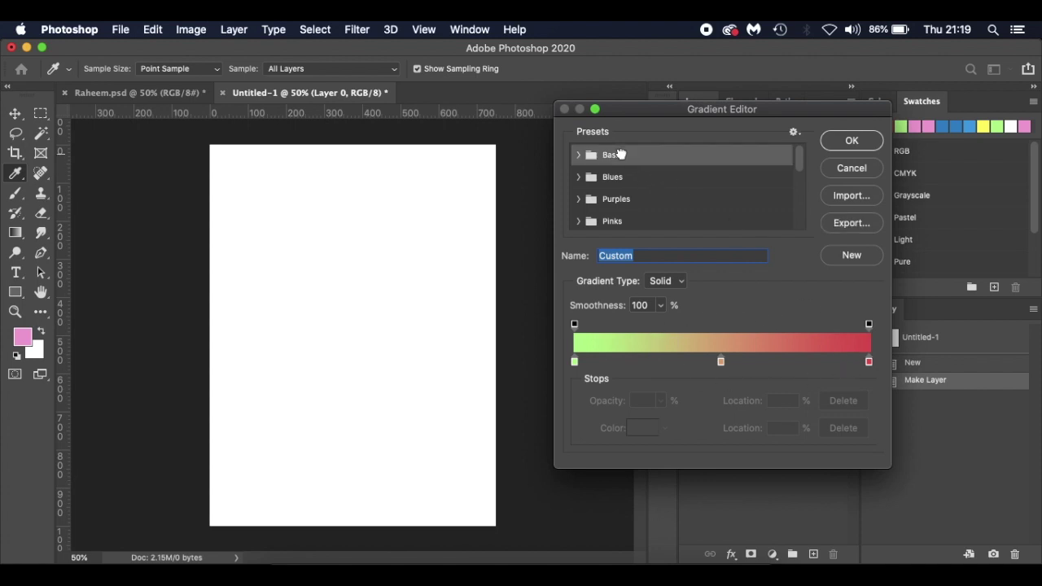
{"action": "left_click", "coordinate": [580, 154]}
{"action": "left_click", "coordinate": [648, 179]}
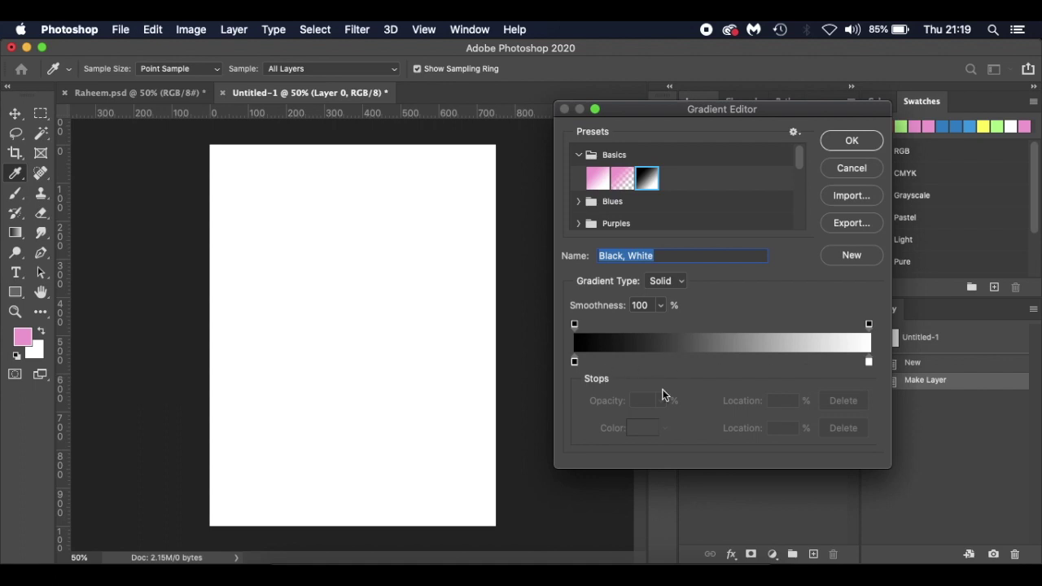
- Set the gradient's starting color stop at 0% to light green b7fa8d
{"action": "left_click", "coordinate": [574, 363]}
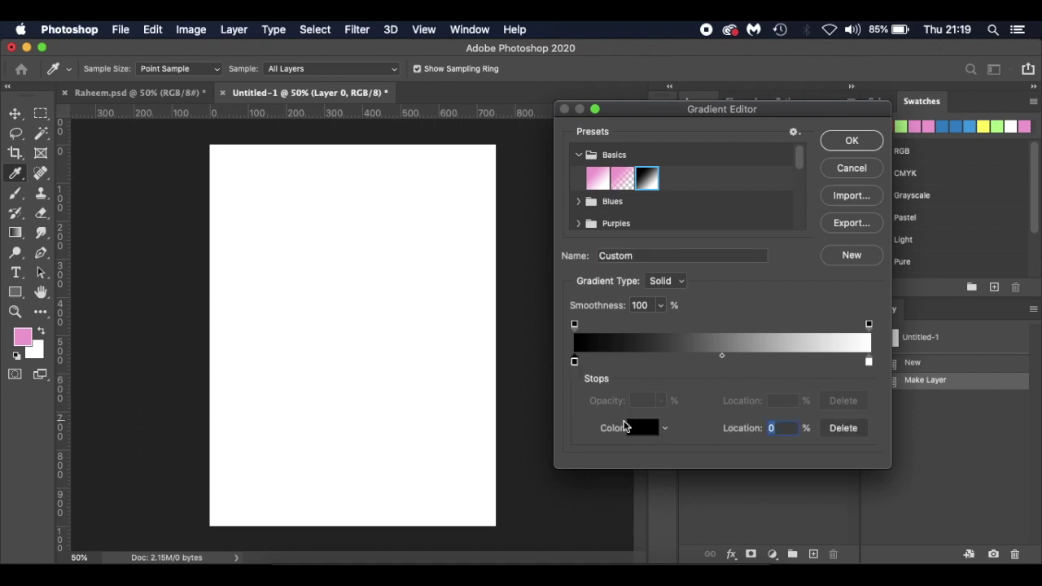
{"action": "left_click", "coordinate": [640, 431]}
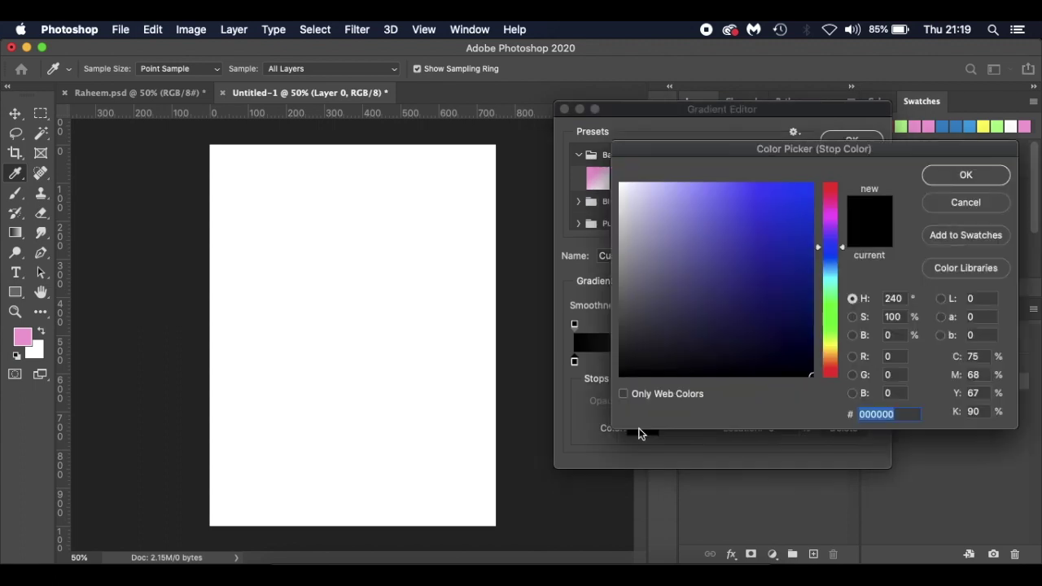
{"action": "type", "text": "b7"}
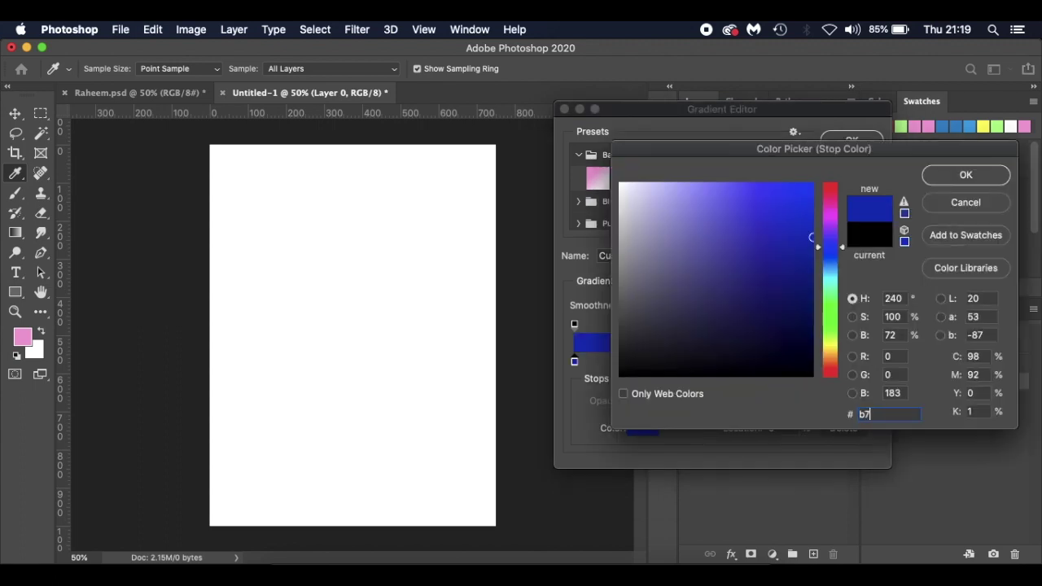
{"action": "type", "text": "fa"}
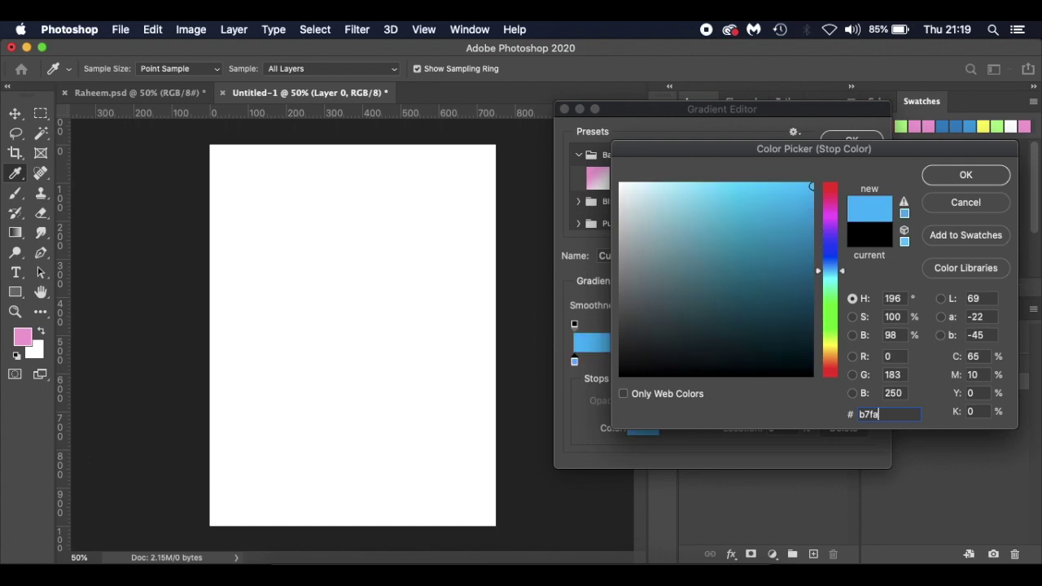
{"action": "type", "text": "8d"}
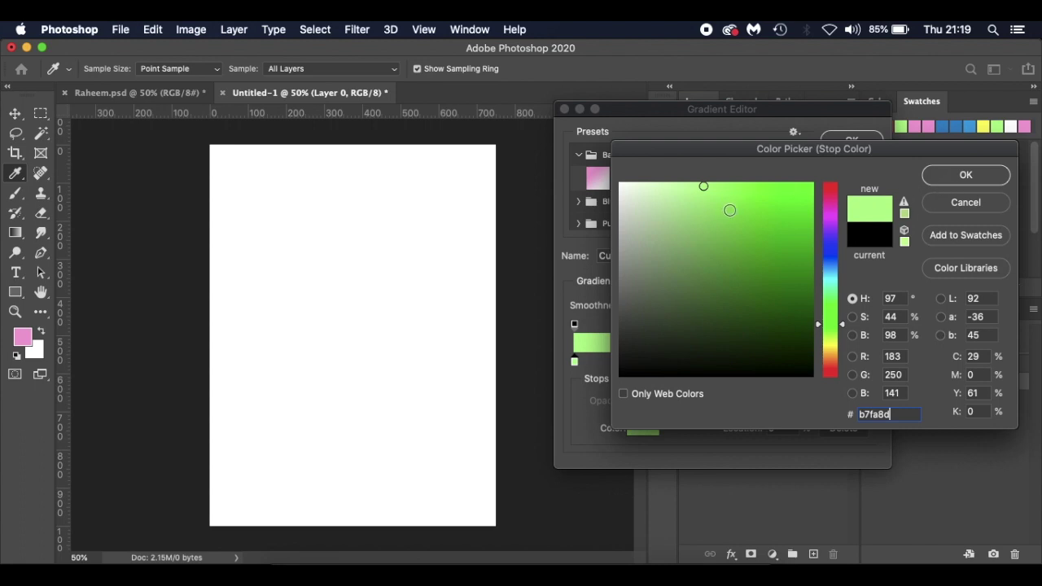
{"action": "left_click", "coordinate": [948, 177]}
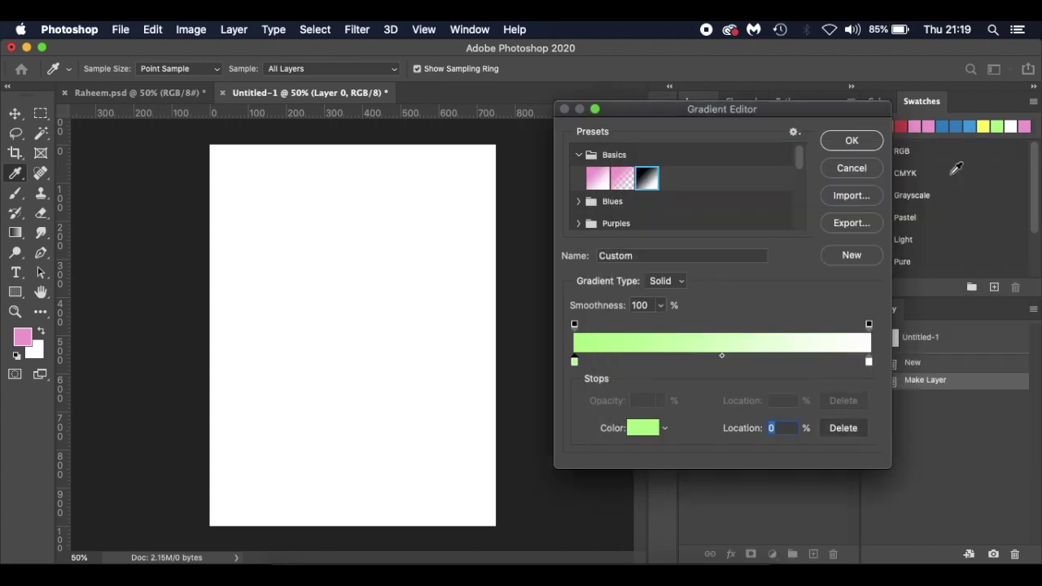
- Set the gradient's end color stop at 100% to red db5257
{"action": "left_click", "coordinate": [868, 362]}
{"action": "left_click", "coordinate": [640, 429]}
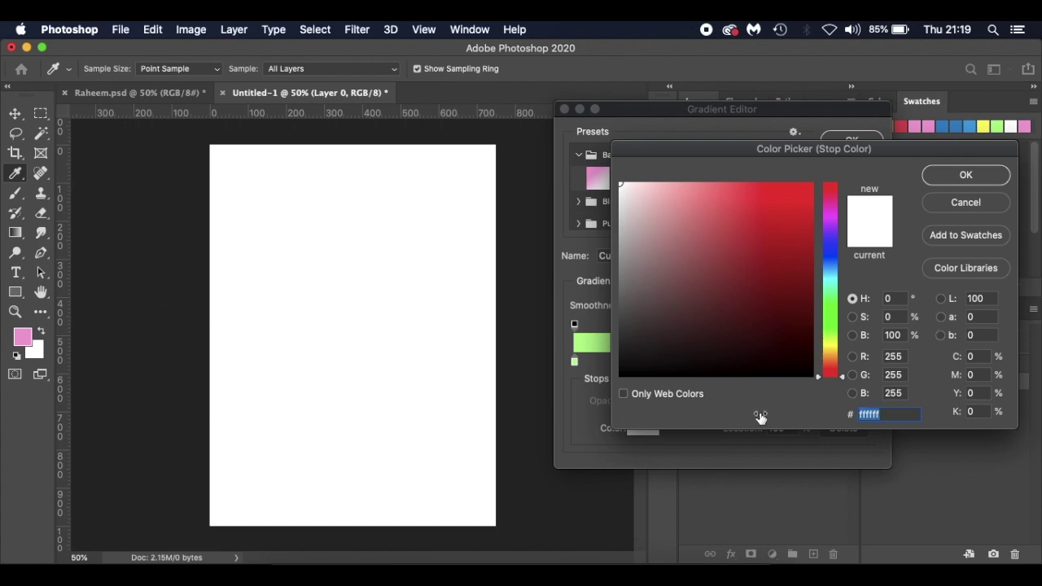
{"action": "type", "text": "db"}
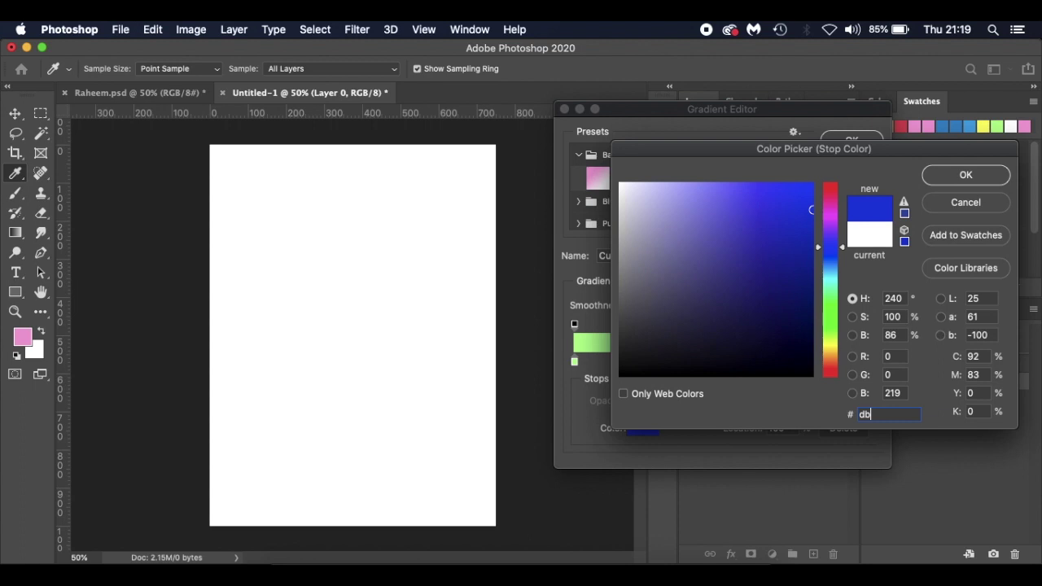
{"action": "type", "text": "5257"}
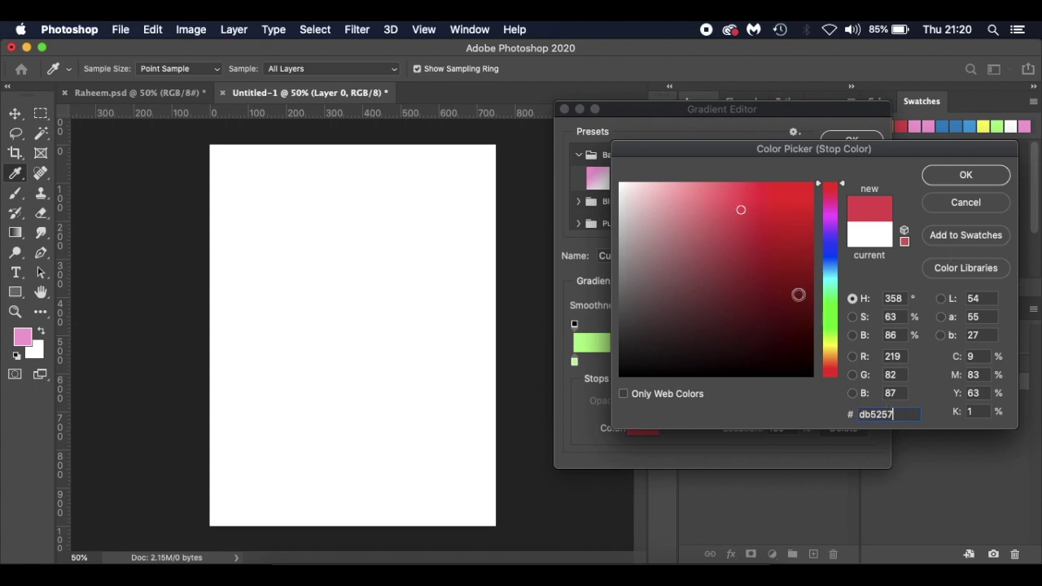
{"action": "left_click", "coordinate": [949, 175]}
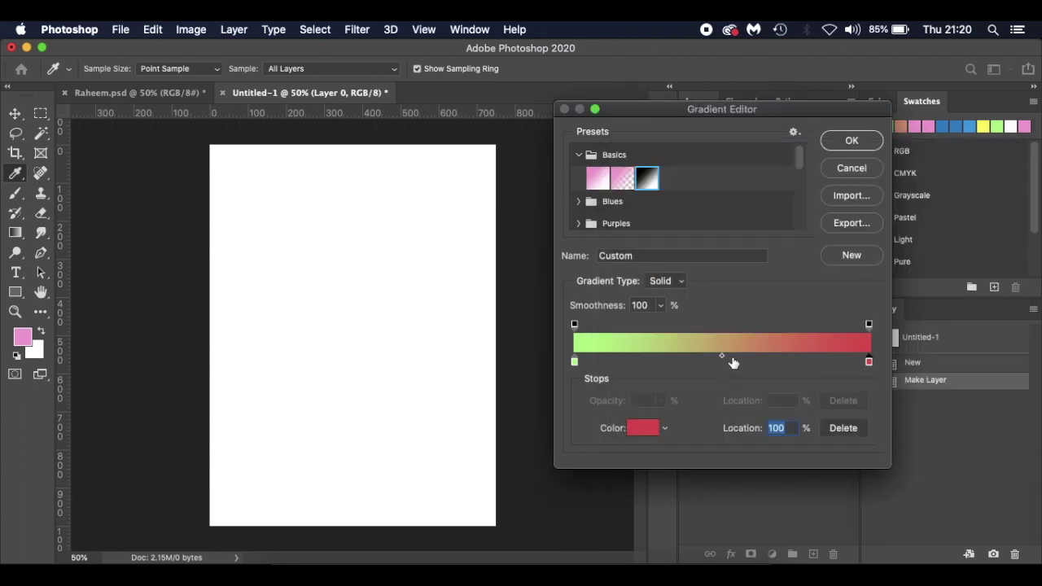
- Add a color stop at about 52% of the gradient and set its color to d9a47a
{"action": "left_click", "coordinate": [729, 361]}
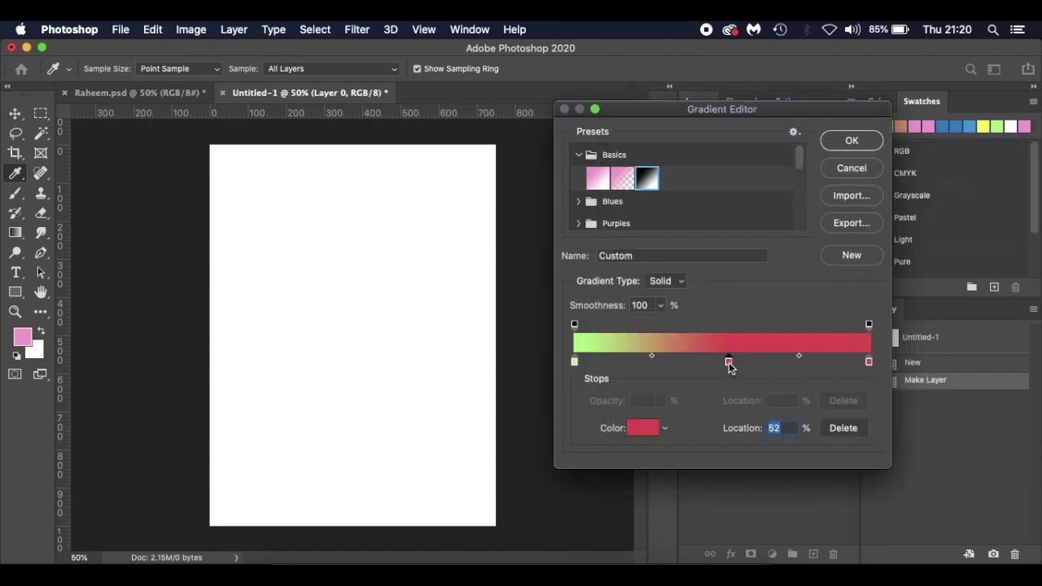
{"action": "left_click", "coordinate": [633, 429]}
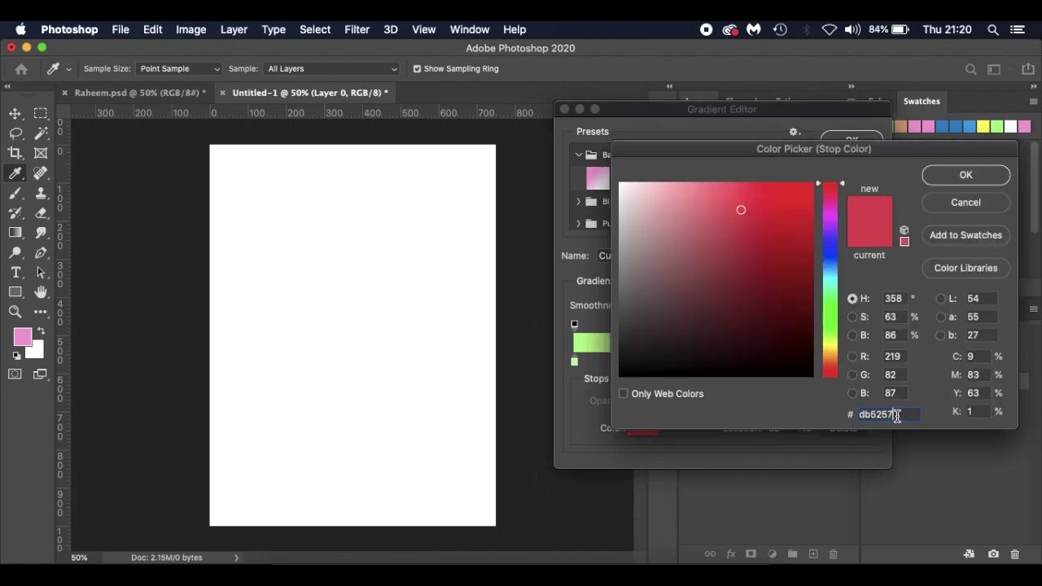
{"action": "type", "text": "d9a4"}
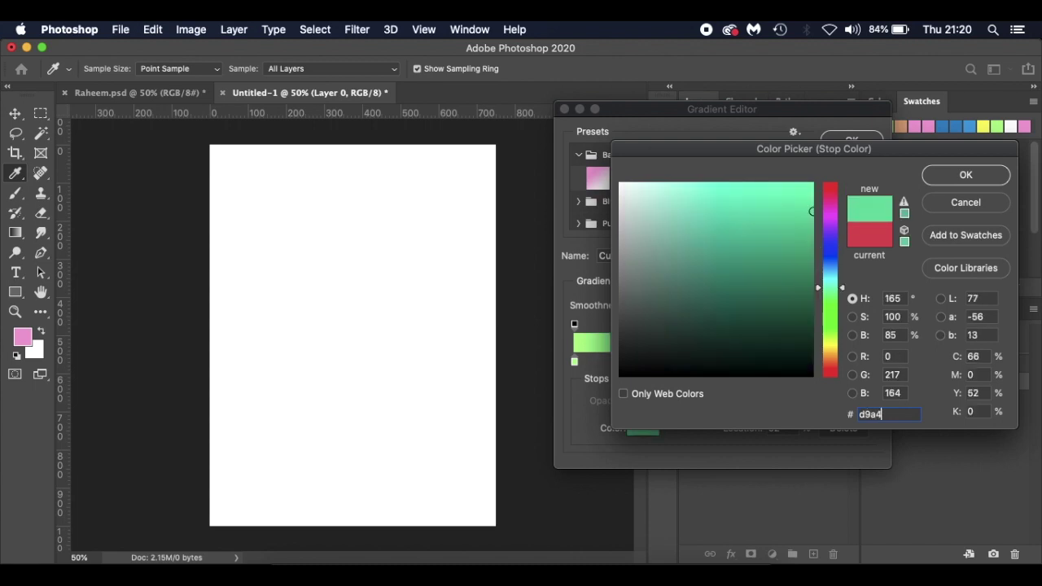
{"action": "type", "text": "7"}
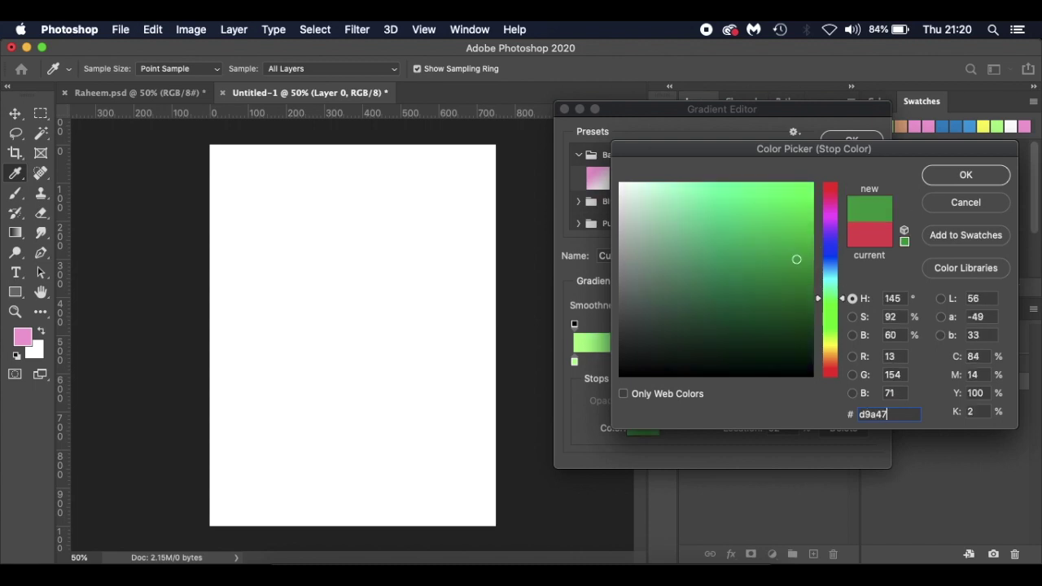
{"action": "type", "text": "a"}
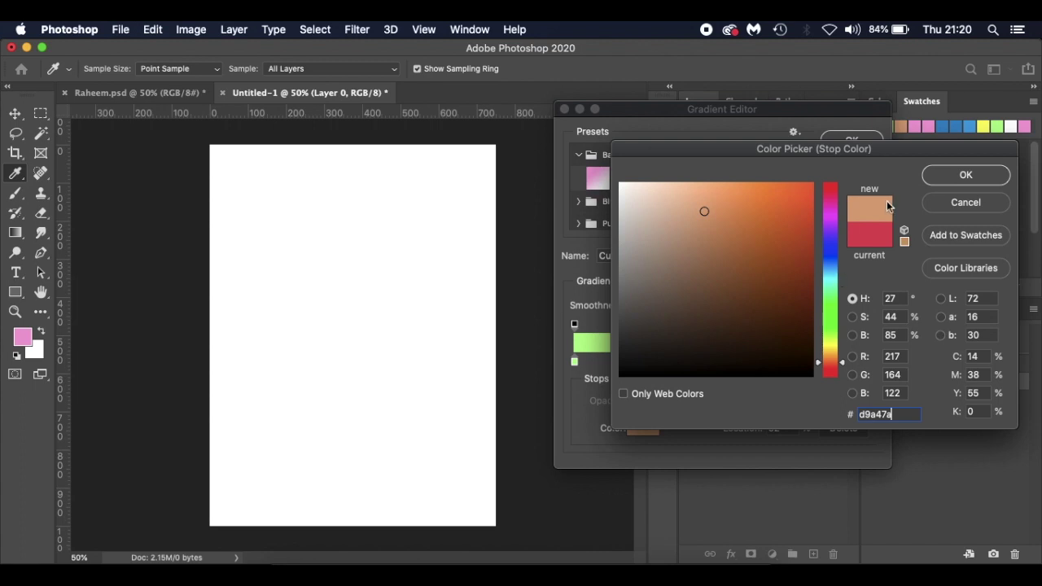
{"action": "left_click", "coordinate": [951, 173]}
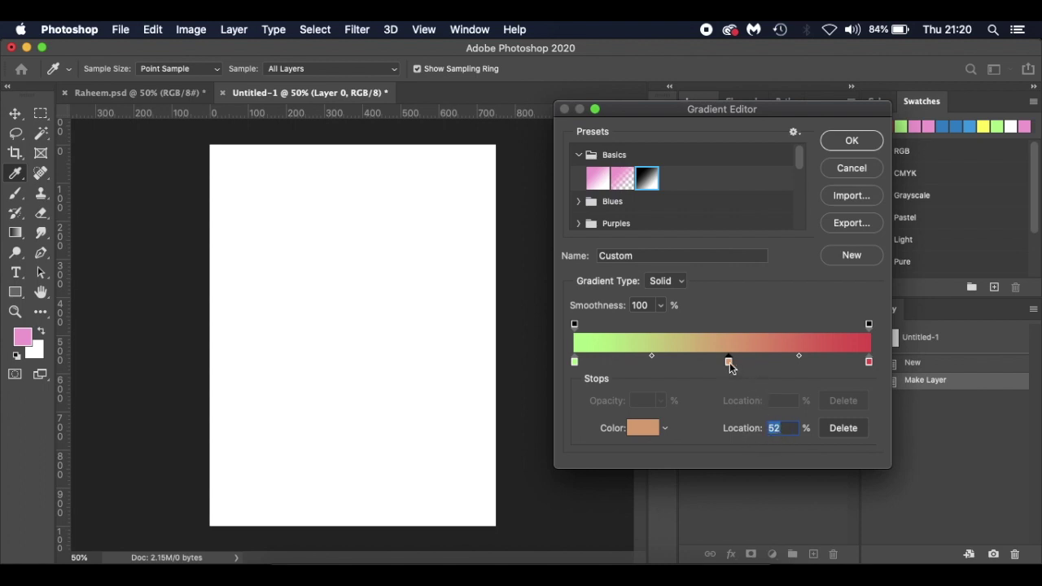
- Reposition the middle orange color stop to 50% and accept the edited gradient
{"action": "left_click_drag", "start_coordinate": [729, 362], "coordinate": [758, 361]}
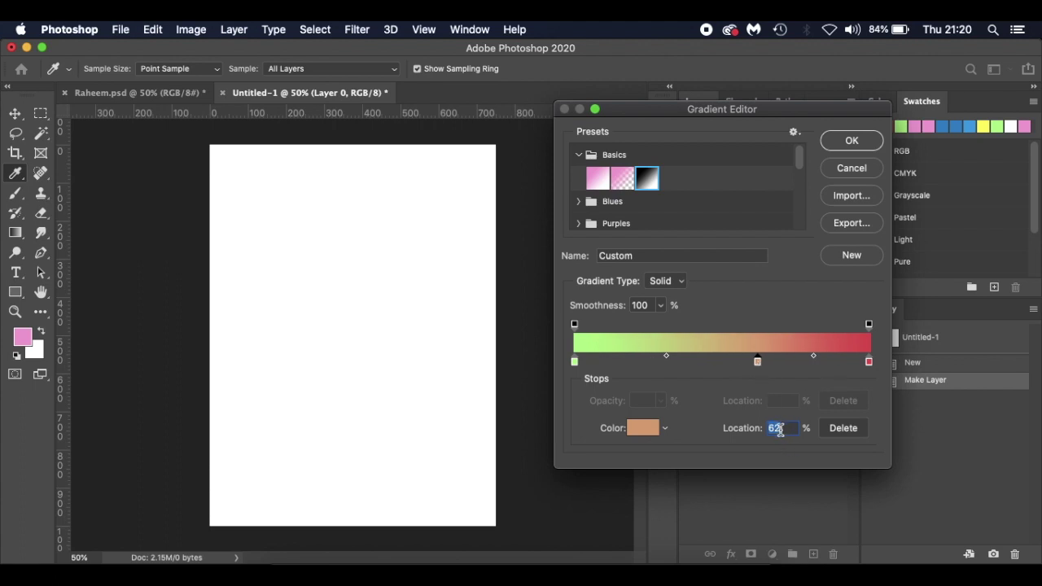
{"action": "left_click", "coordinate": [575, 363]}
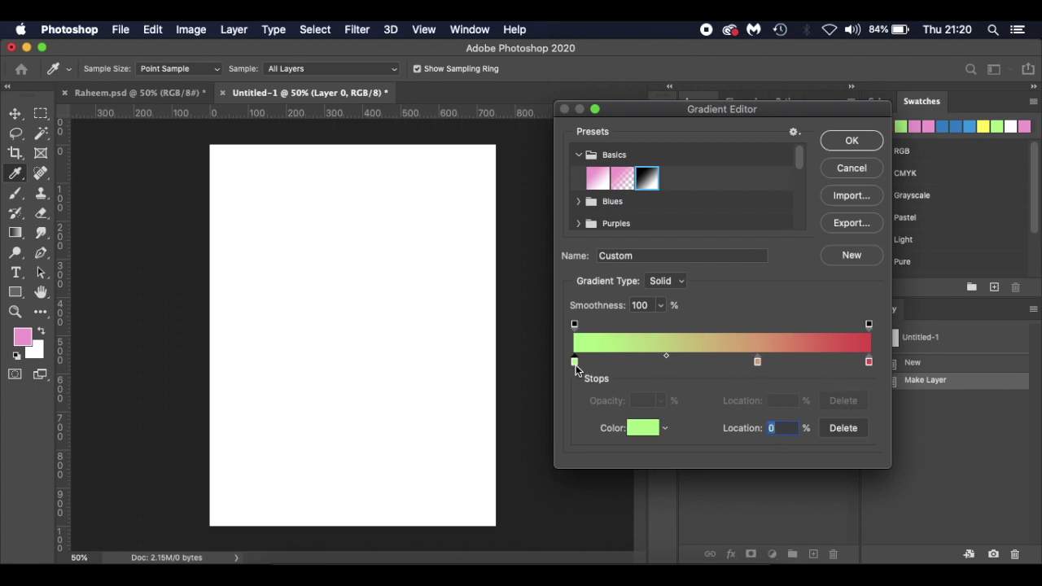
{"action": "left_click", "coordinate": [869, 362]}
{"action": "left_click_drag", "start_coordinate": [757, 361], "coordinate": [723, 365]}
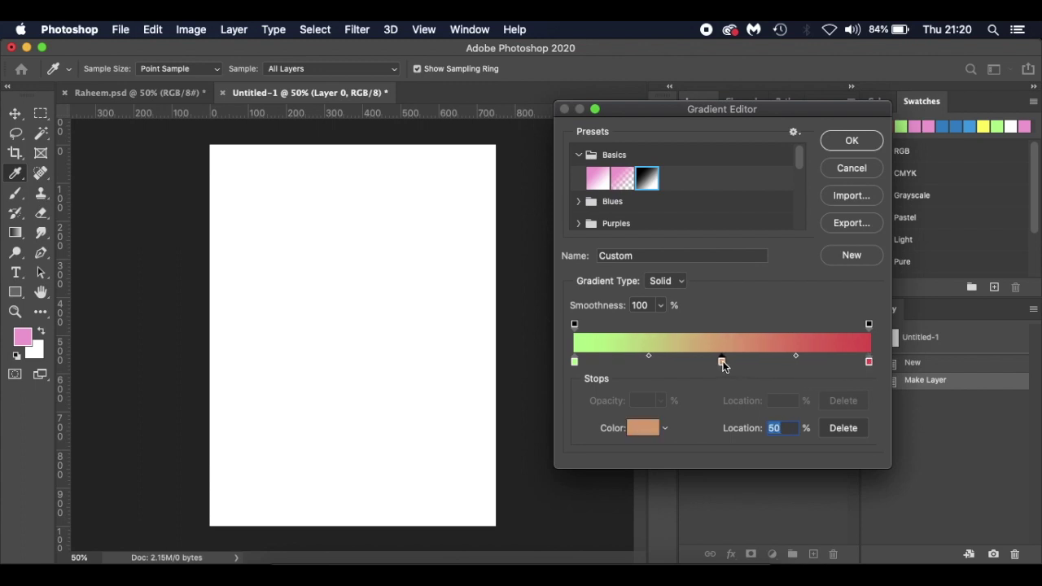
{"action": "key", "text": "Return"}
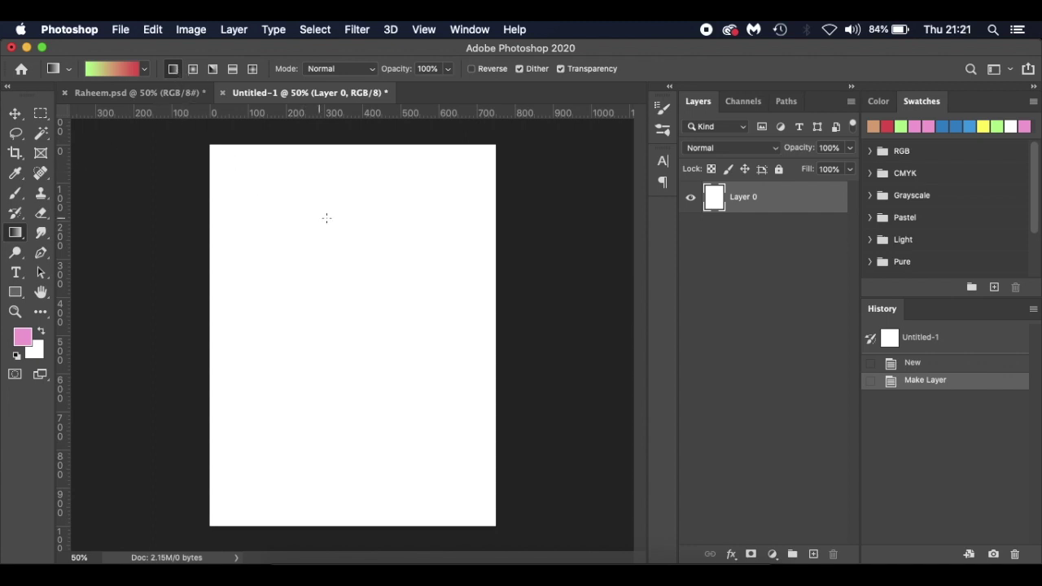
- Fill the canvas layer with the green-orange-red gradient, running straight down from about a fifth below the upper edge to the bottom
{"action": "left_click_drag", "start_coordinate": [368, 171], "coordinate": [310, 492]}
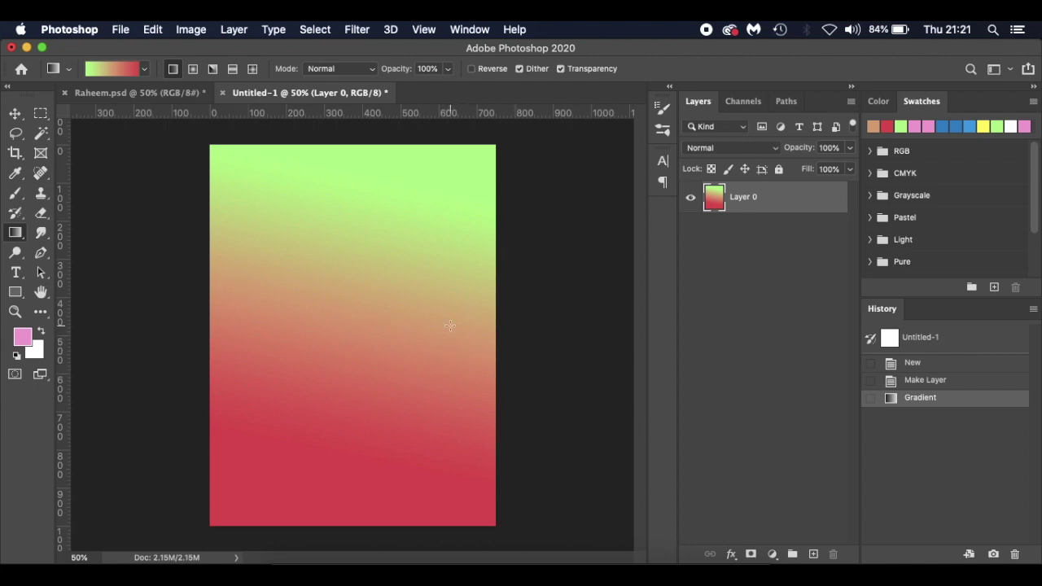
{"action": "key", "text": "super+z"}
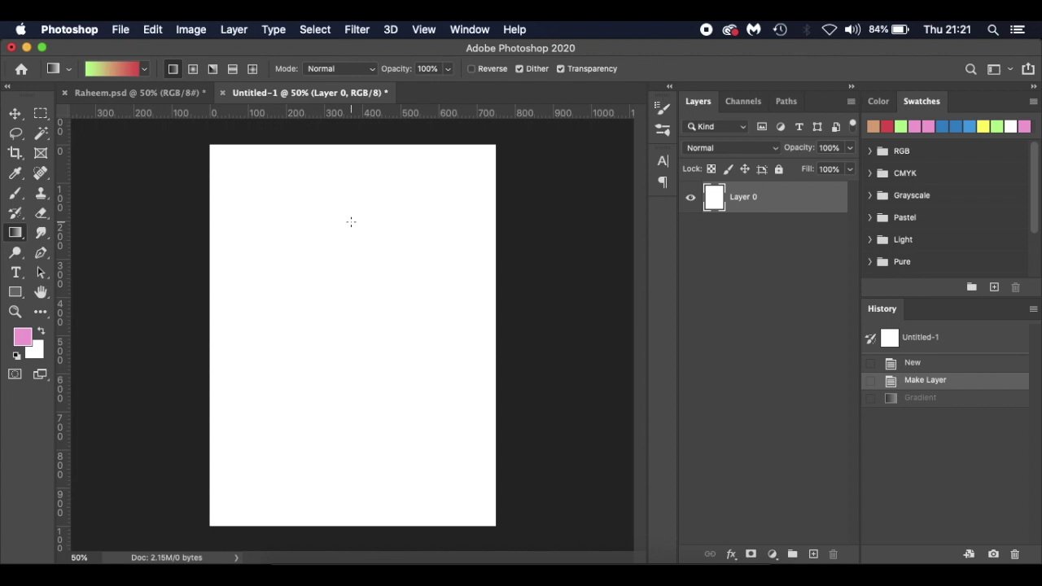
{"action": "left_click_drag", "start_coordinate": [351, 222], "coordinate": [351, 522]}
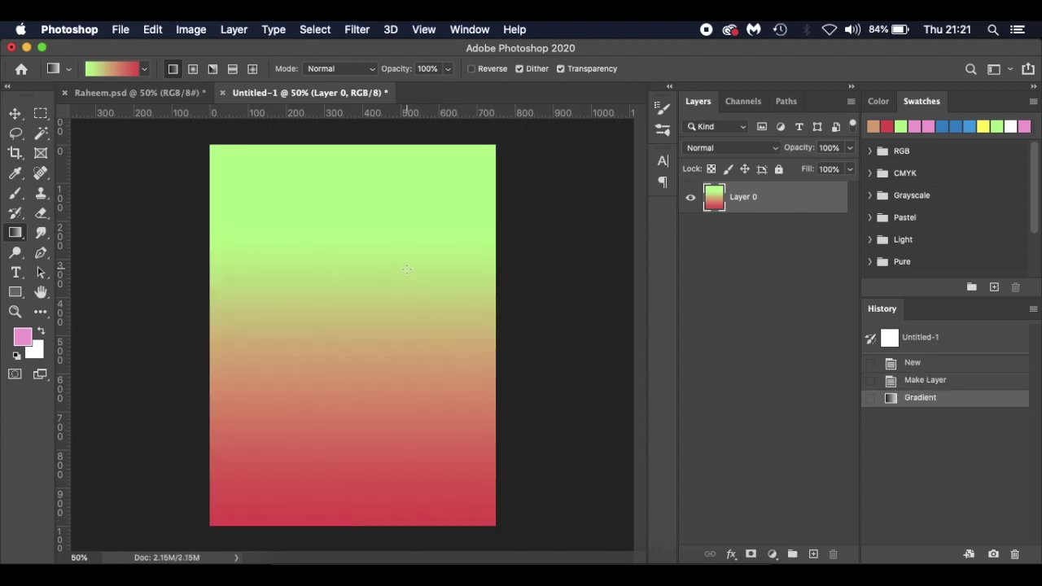
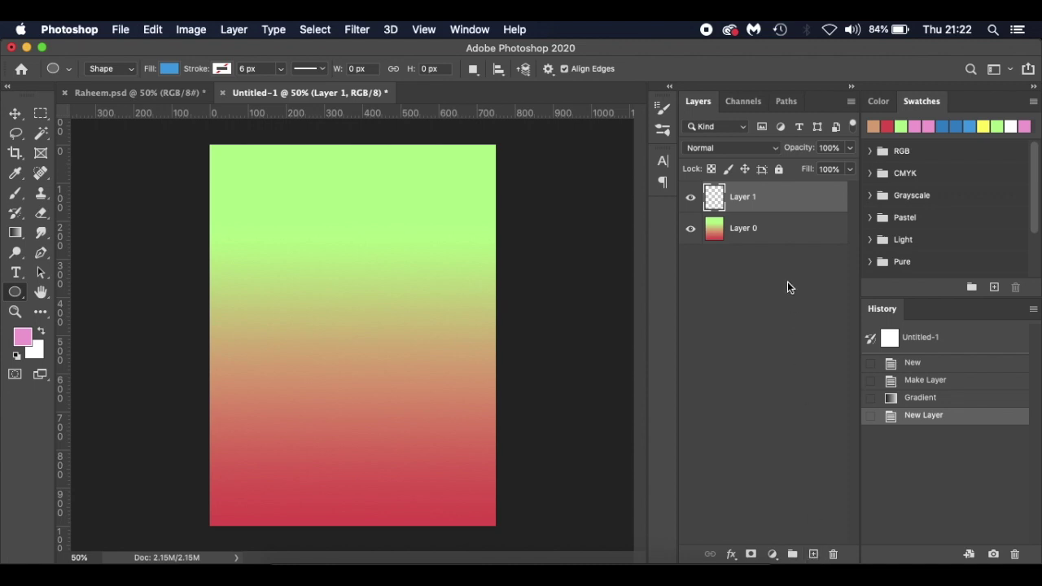
- Set the Ellipse tool's fill to a linear gradient from light blue aaf4ff to white
{"action": "left_click", "coordinate": [171, 67]}
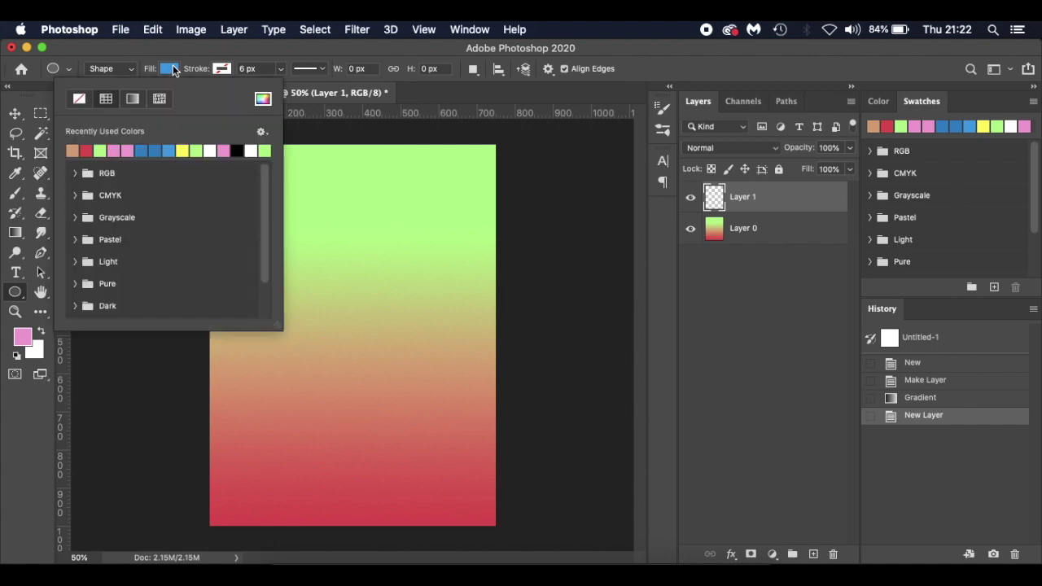
{"action": "left_click", "coordinate": [132, 99]}
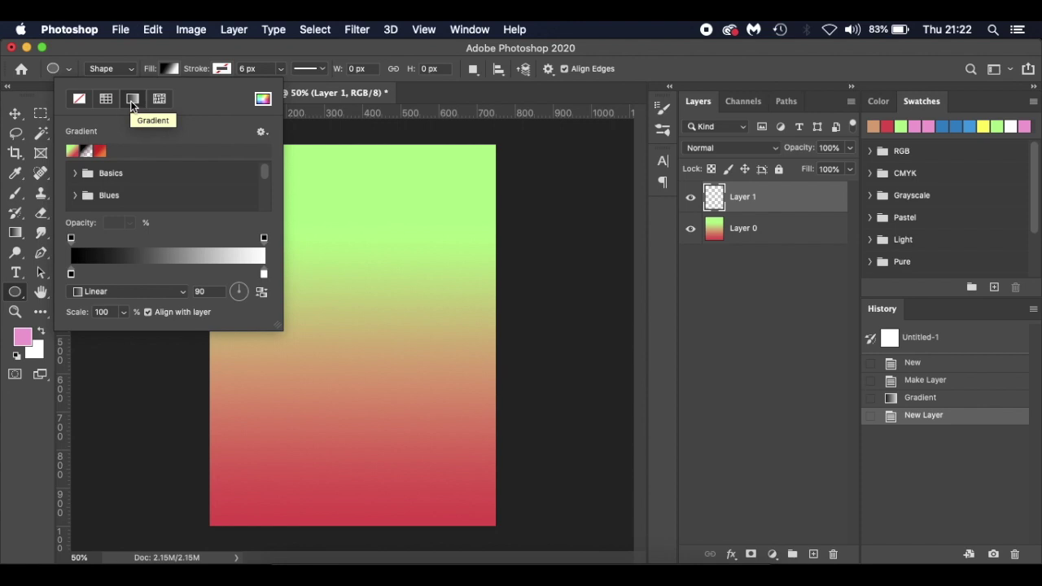
{"action": "left_click", "coordinate": [72, 276]}
{"action": "double_click", "coordinate": [71, 277]}
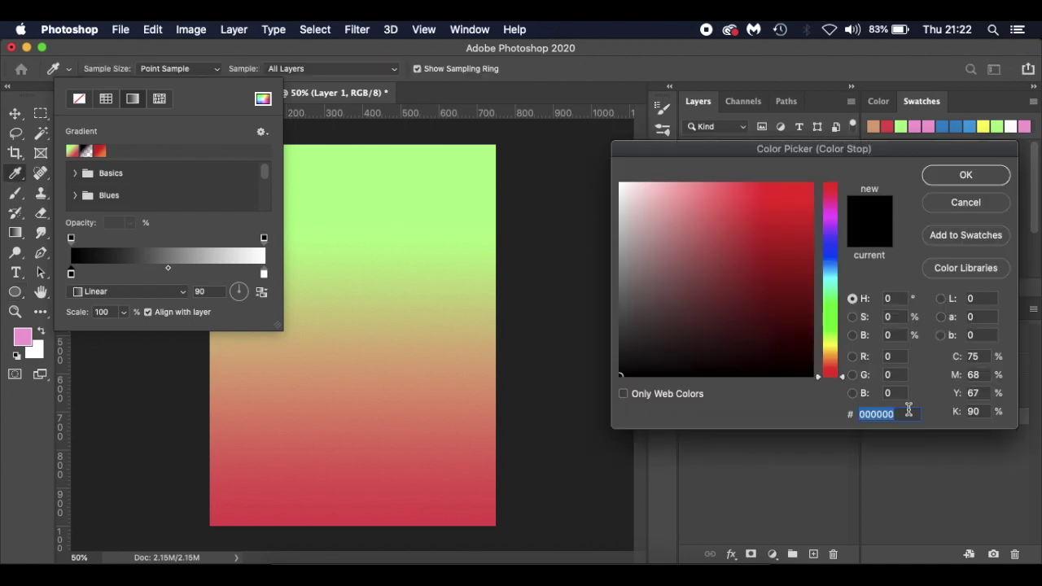
{"action": "type", "text": "aa"}
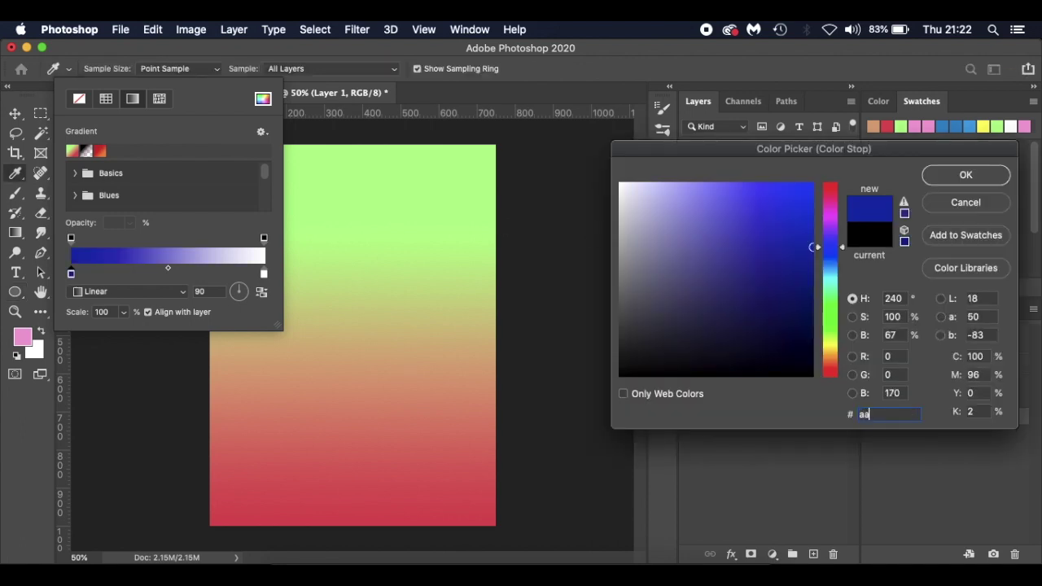
{"action": "type", "text": "f"}
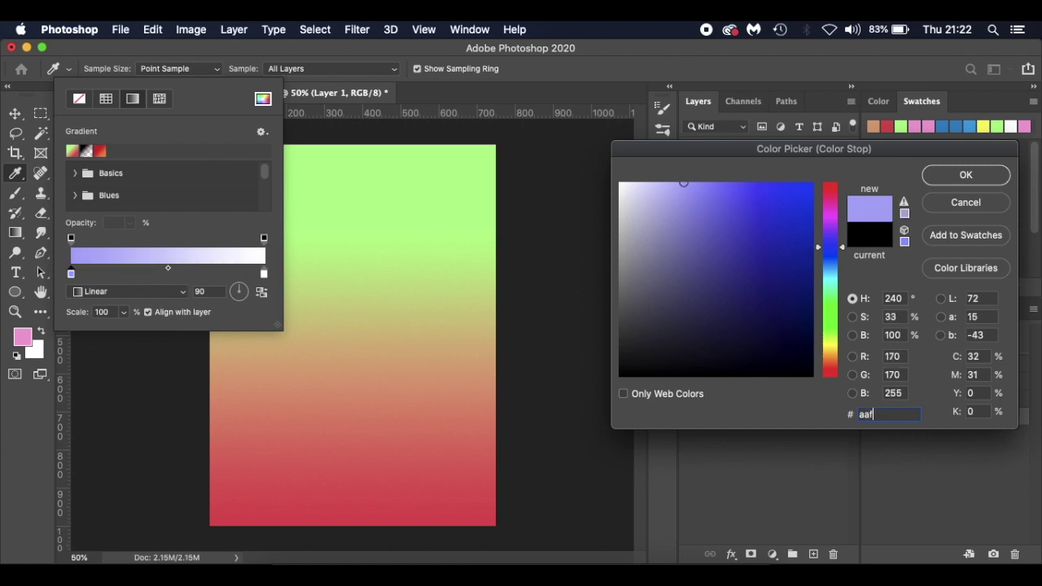
{"action": "type", "text": "4"}
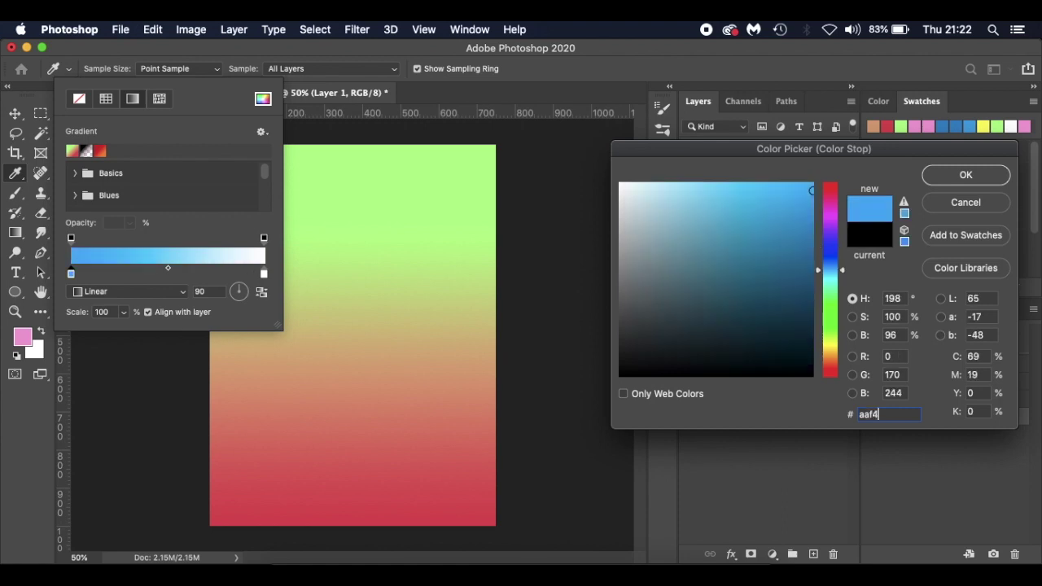
{"action": "type", "text": "ff"}
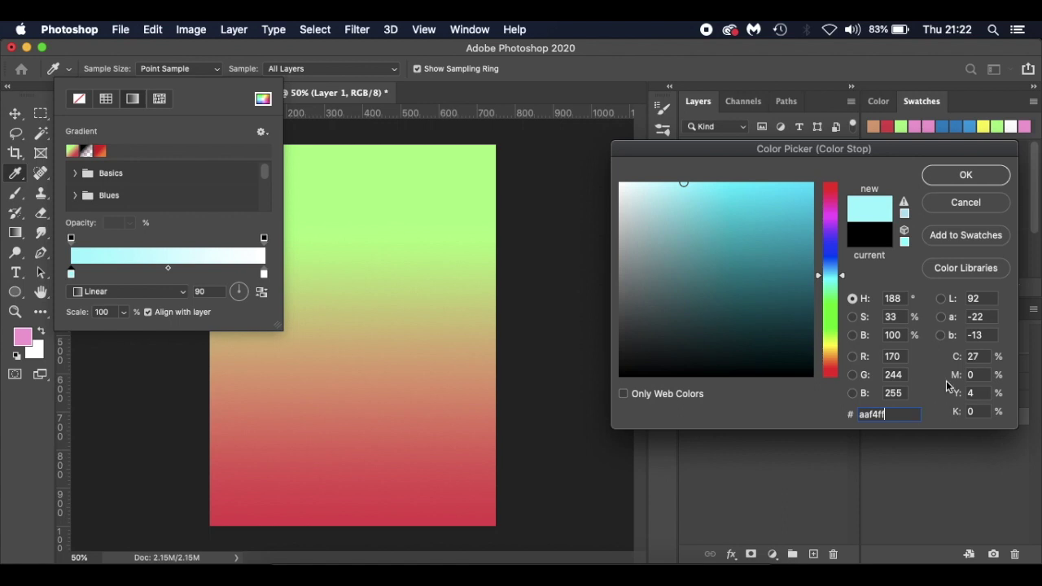
{"action": "left_click", "coordinate": [974, 176]}
{"action": "key", "text": "u"}
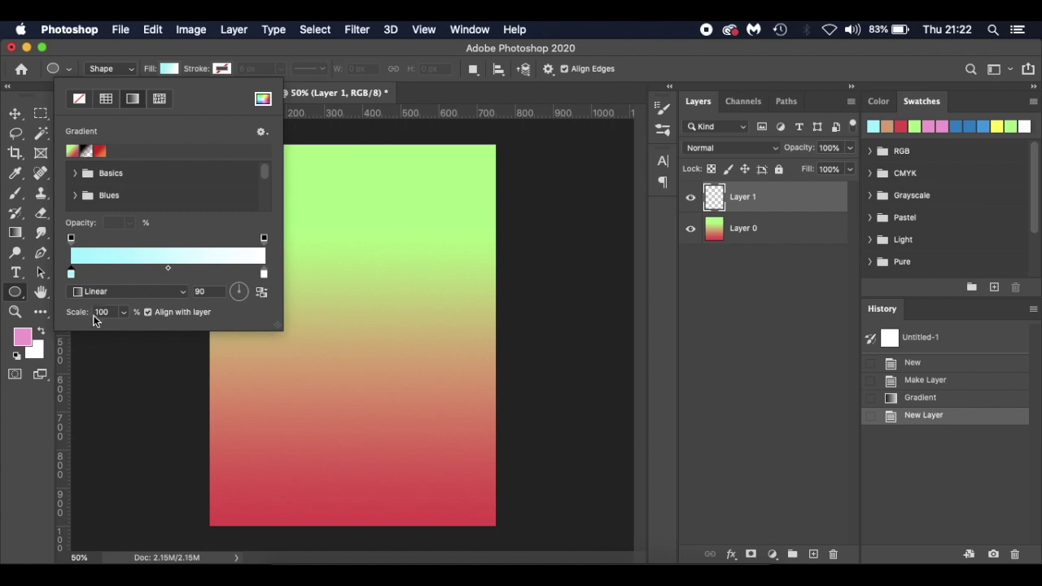
{"action": "left_click", "coordinate": [170, 69]}
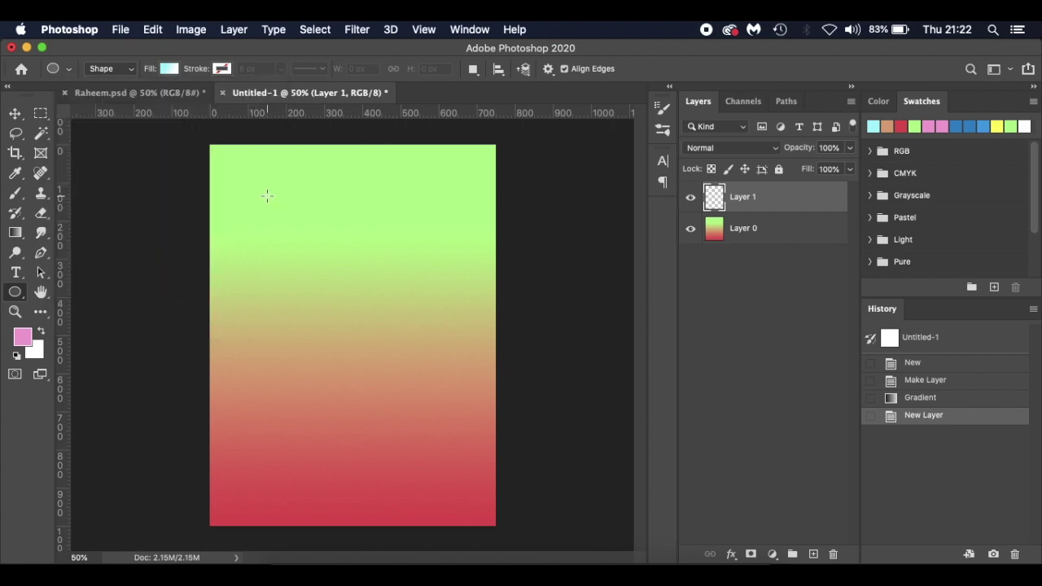
- Draw a circle about 184 × 182 px in the upper-left part of the canvas and dismiss its properties
{"action": "left_click_drag", "start_coordinate": [267, 195], "coordinate": [337, 264]}
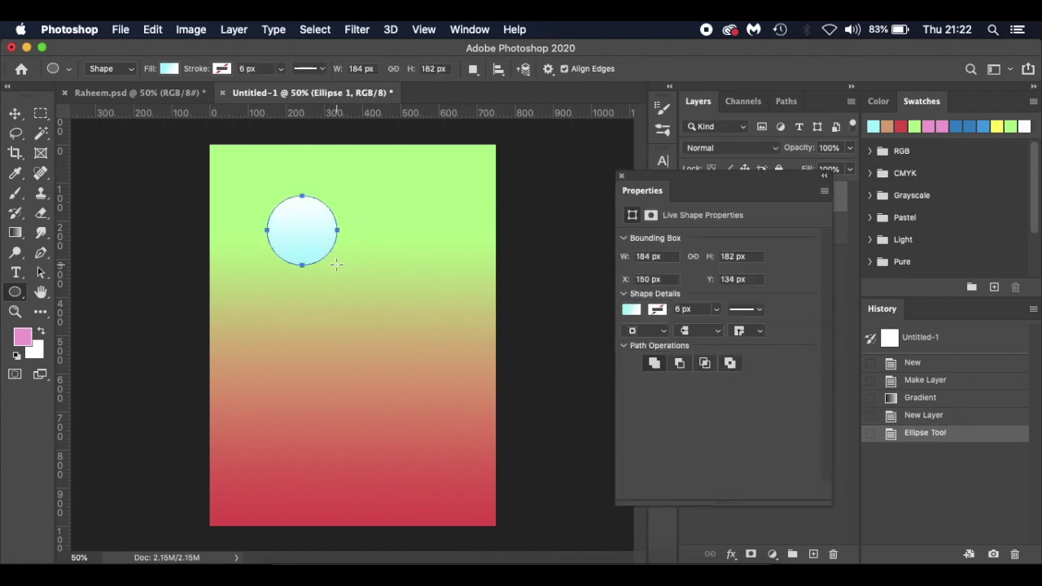
{"action": "left_click", "coordinate": [622, 179]}
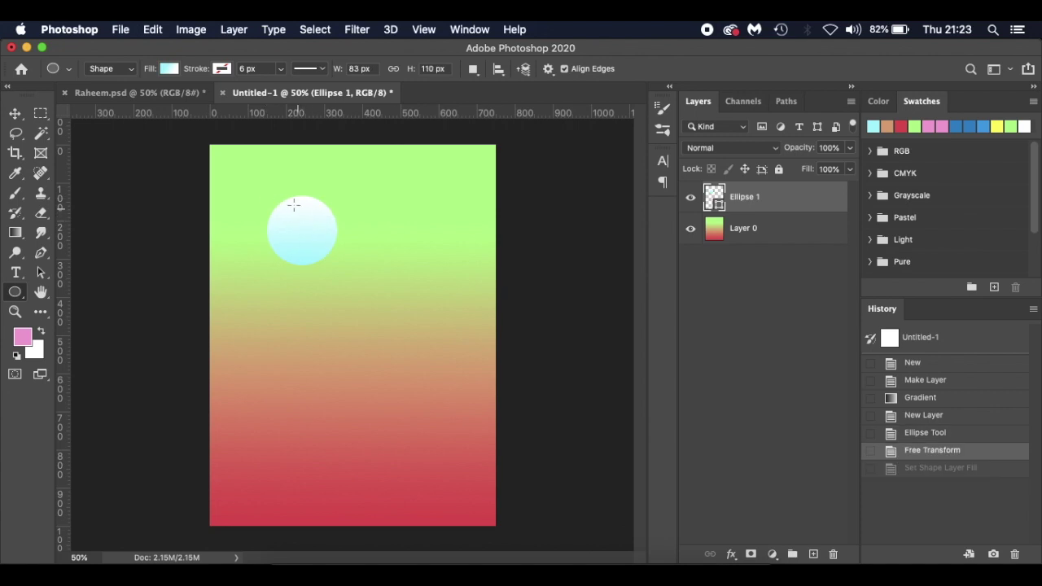
- Change the angle of the circle's gradient fill to 76 degrees
{"action": "left_click", "coordinate": [170, 69]}
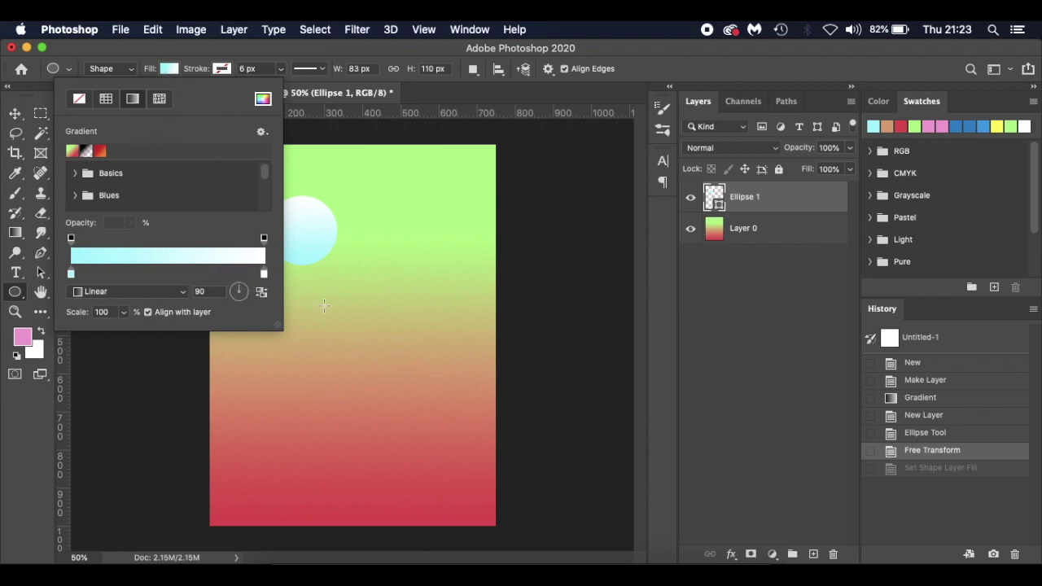
{"action": "scroll", "coordinate": [323, 305], "scroll_direction": "down", "scroll_amount": 2}
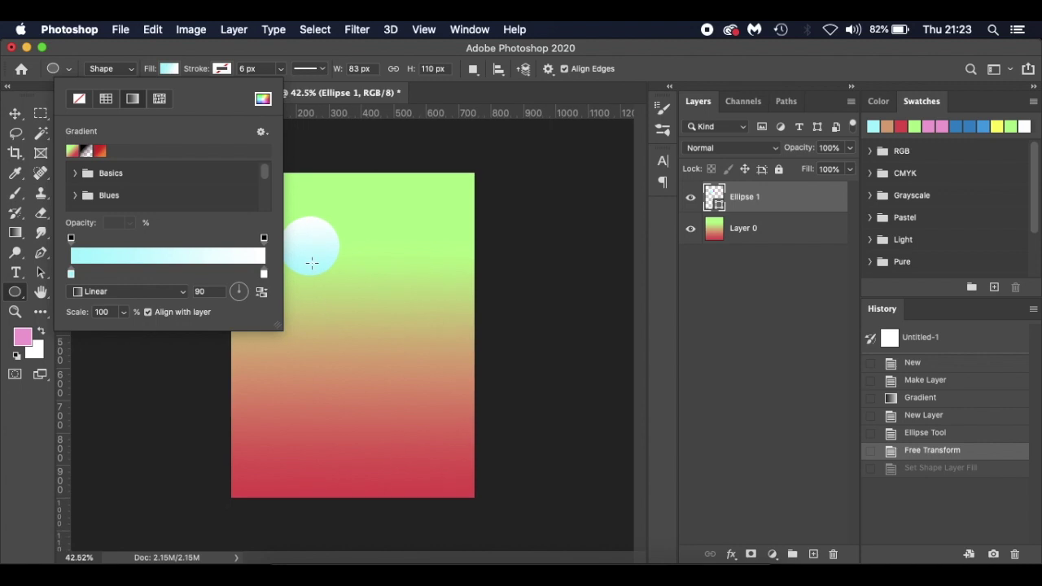
{"action": "left_click", "coordinate": [235, 299]}
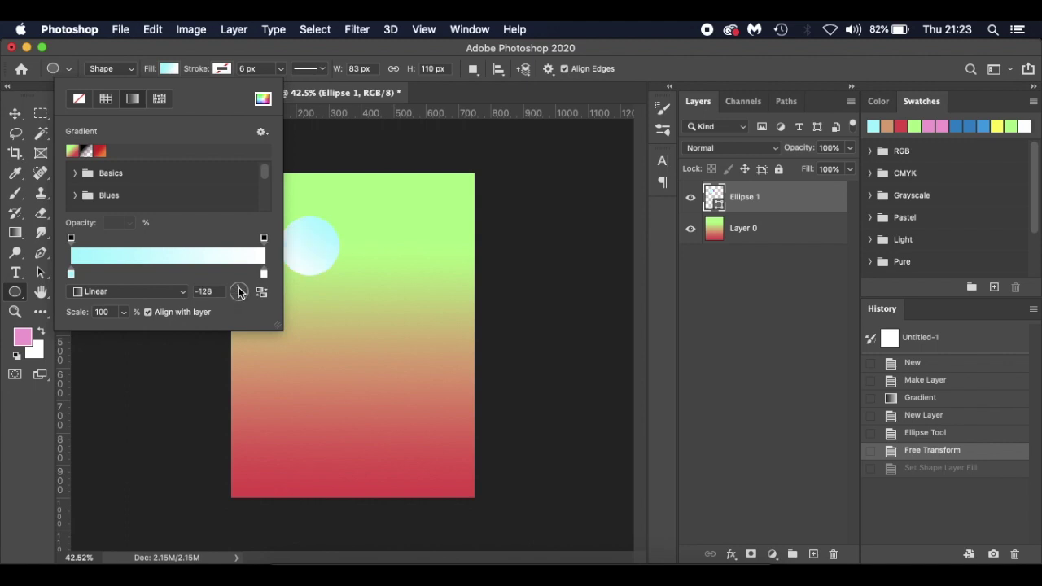
{"action": "left_click", "coordinate": [240, 285]}
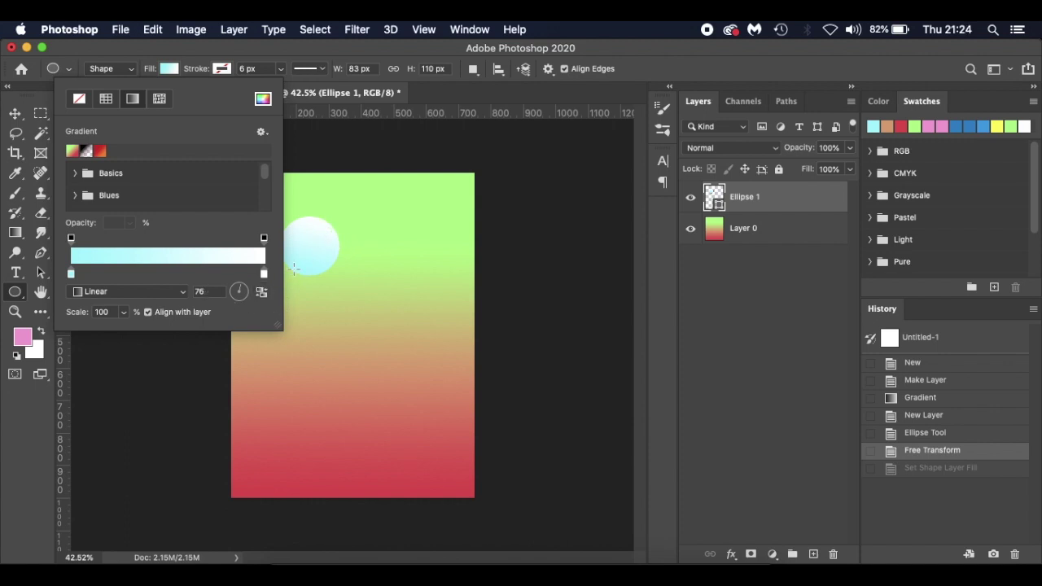
{"action": "left_click", "coordinate": [168, 68]}
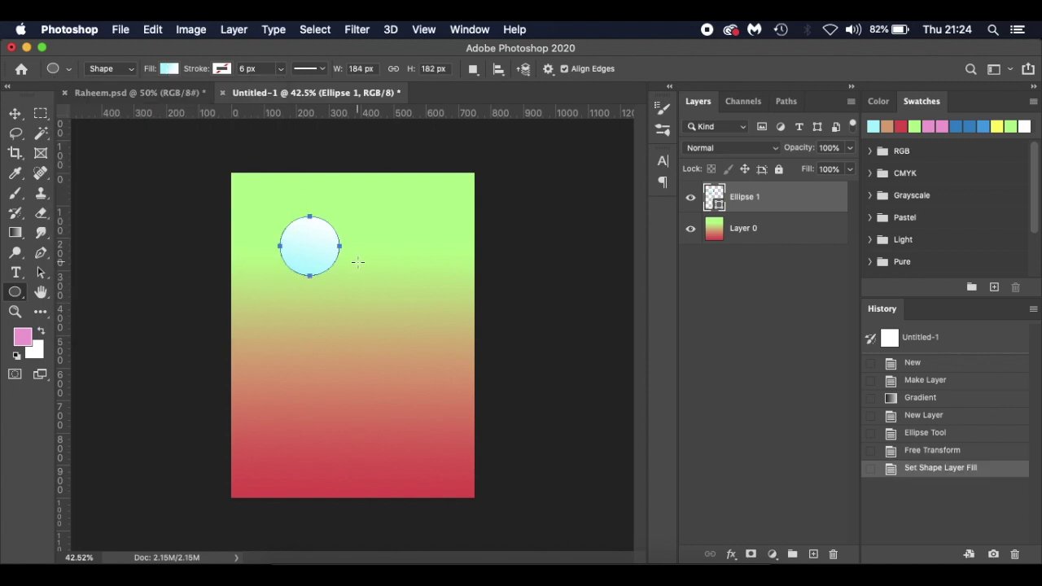
- Scale the circle down to about 158 × 156 px and apply the transform
{"action": "key", "text": "super+t"}
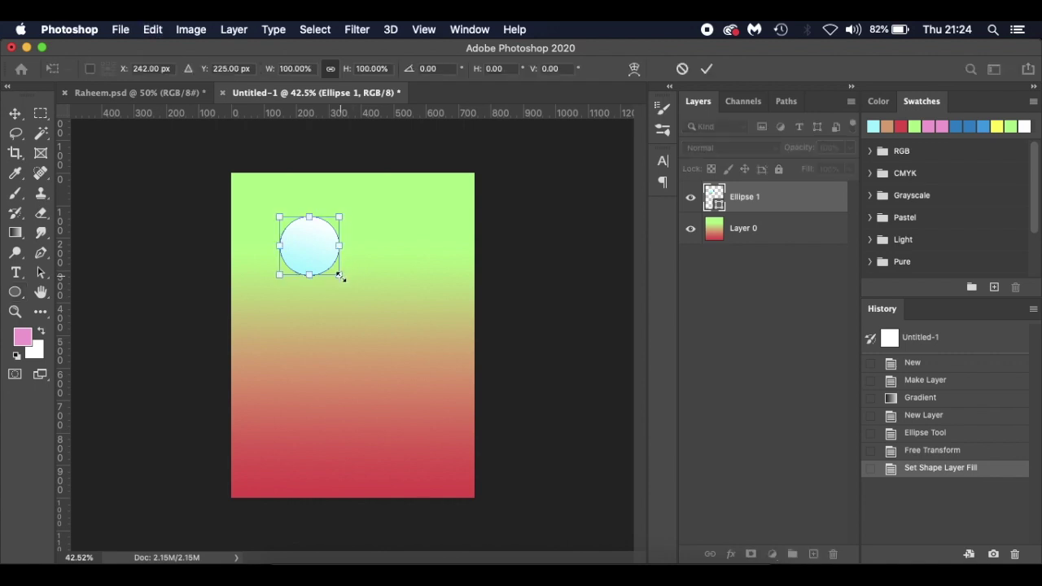
{"action": "left_click_drag", "start_coordinate": [338, 277], "coordinate": [334, 274]}
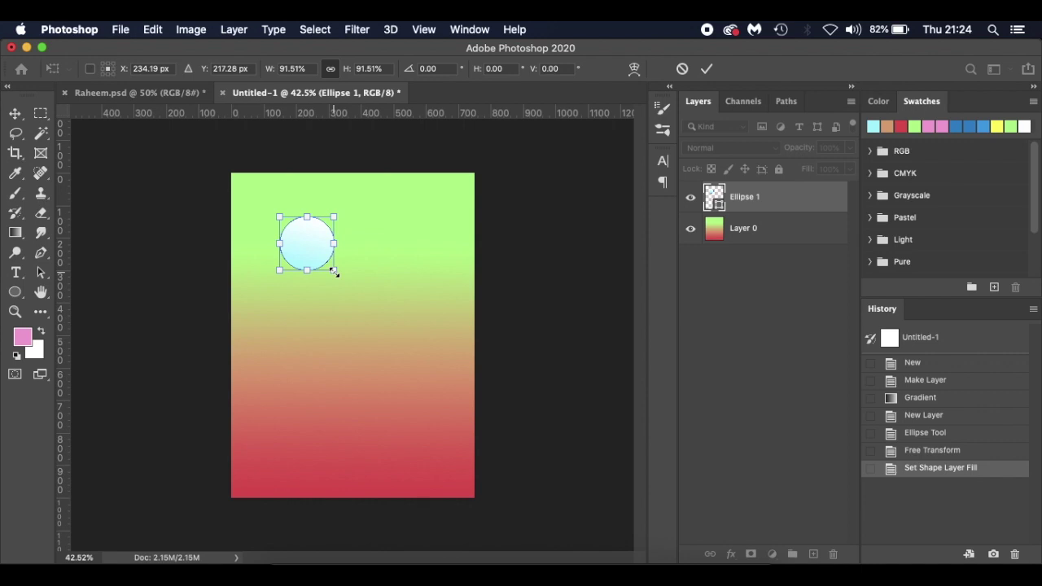
{"action": "left_click_drag", "start_coordinate": [334, 273], "coordinate": [367, 302]}
{"action": "key", "text": "super+z"}
{"action": "mouse_move", "coordinate": [333, 271]}
{"action": "left_mouse_down"}
{"action": "mouse_move", "coordinate": [421, 341]}
{"action": "mouse_move", "coordinate": [326, 271]}
{"action": "left_mouse_up"}
{"action": "key", "text": "Return"}
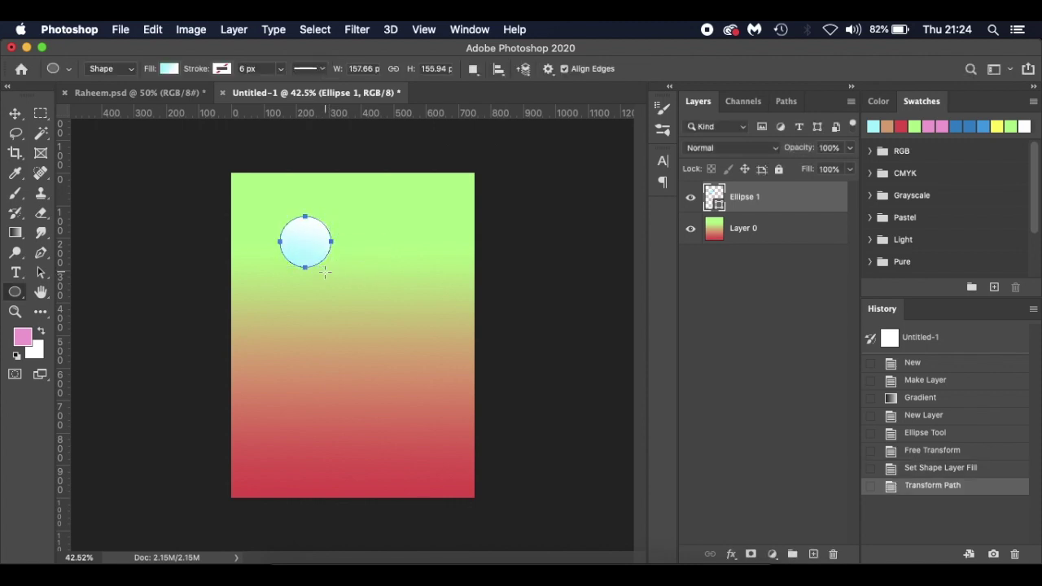
{"action": "key", "text": "Return"}
- Place the cloud_PNG30 image in the document, scaled to about 22% and overlapping the circle's lower edge
{"action": "key", "text": "super+Tab"}
{"action": "left_click_drag", "start_coordinate": [492, 182], "coordinate": [384, 328]}
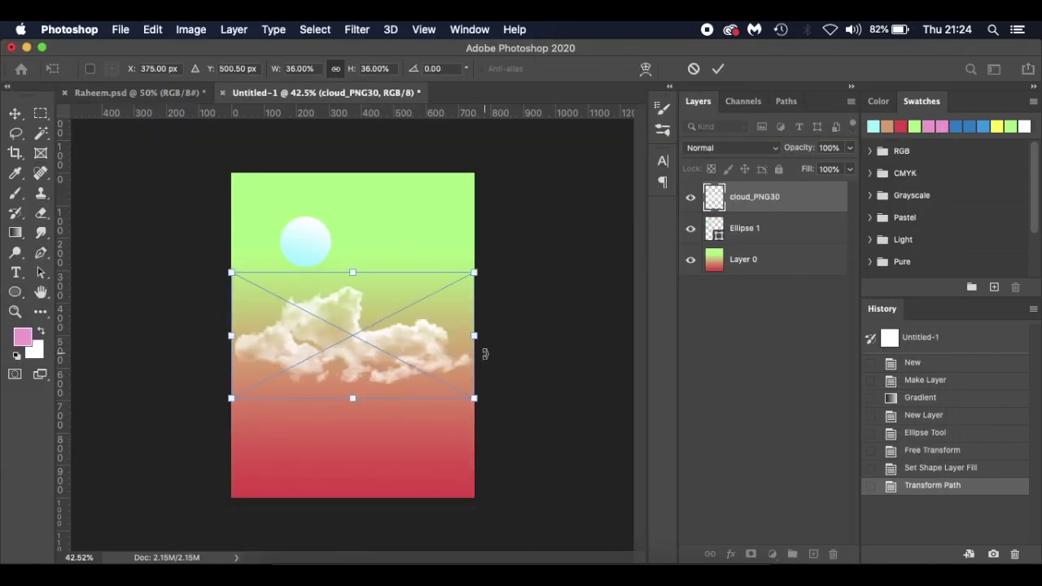
{"action": "left_click_drag", "start_coordinate": [477, 400], "coordinate": [422, 304]}
{"action": "key", "text": "Return"}
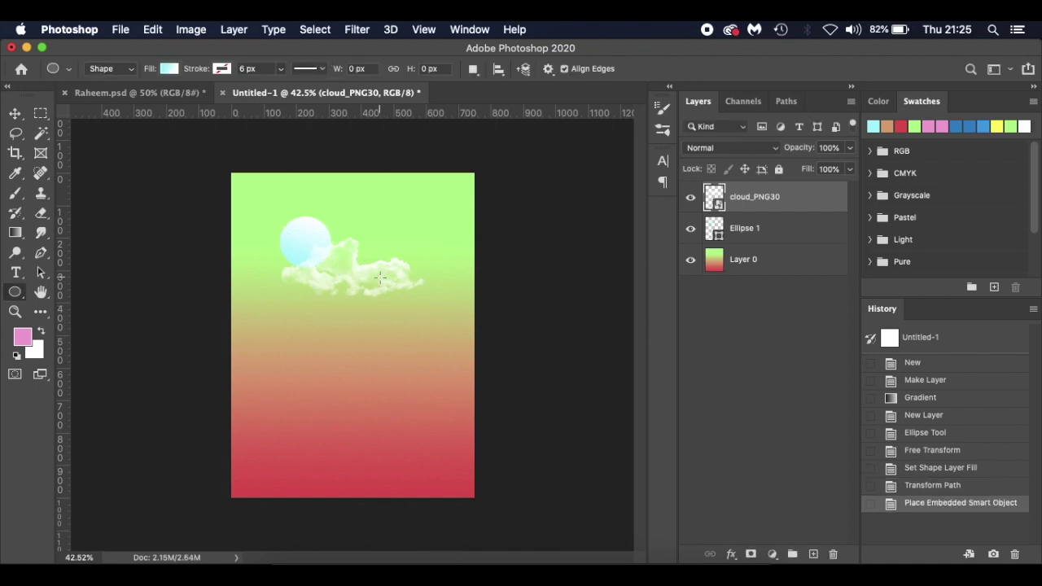
- Check the cloud against the finished Raheem.psd poster and enlarge it slightly beneath the circle
{"action": "key", "text": "v"}
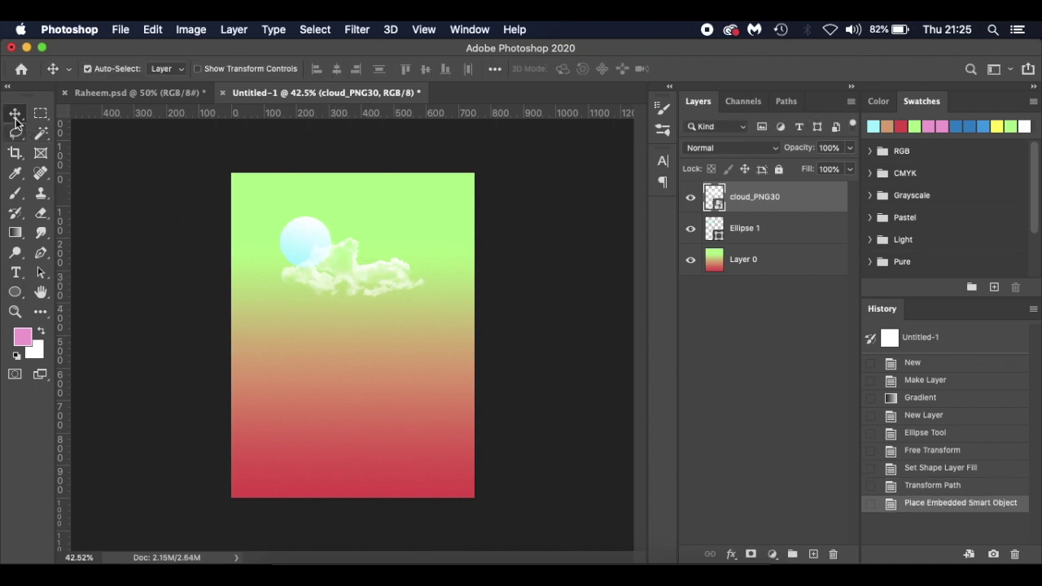
{"action": "left_click_drag", "start_coordinate": [373, 276], "coordinate": [376, 276]}
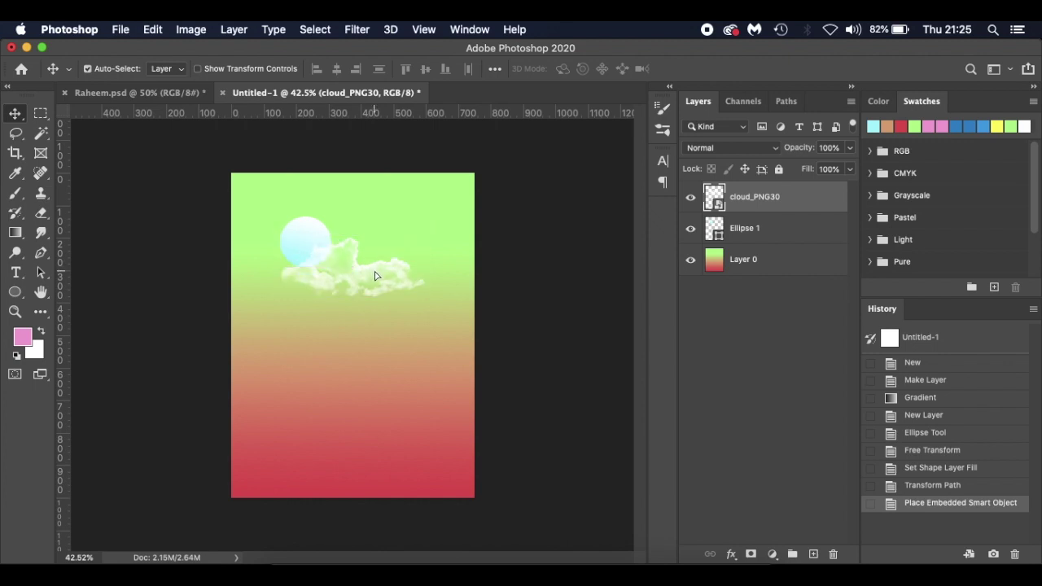
{"action": "left_click", "coordinate": [167, 94]}
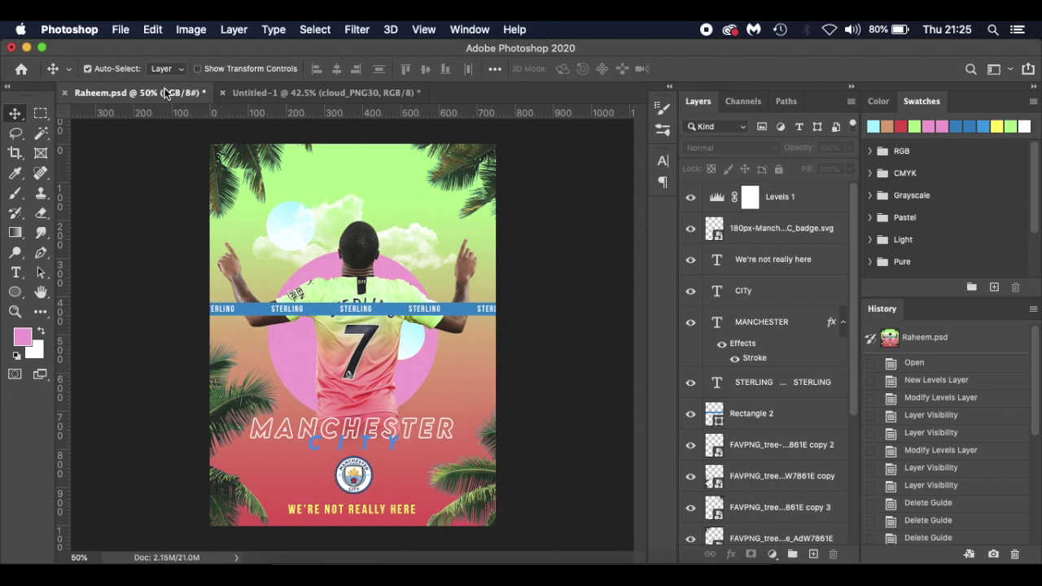
{"action": "left_click", "coordinate": [293, 95]}
{"action": "key", "text": "super+t"}
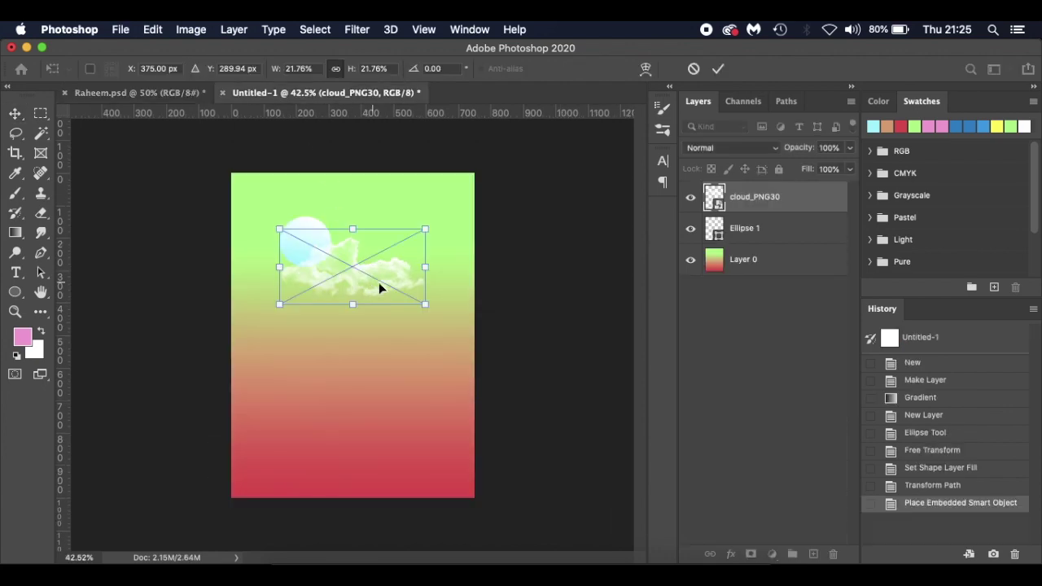
{"action": "left_click_drag", "start_coordinate": [424, 306], "coordinate": [424, 285]}
{"action": "key", "text": "Return"}
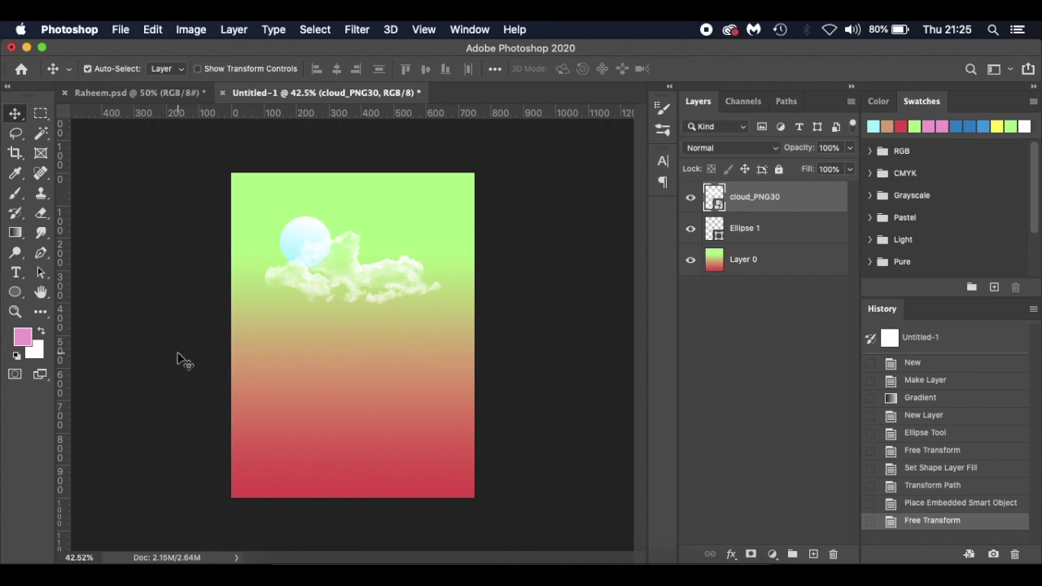
- Activate the Ellipse tool for drawing another circle
{"action": "left_click", "coordinate": [16, 293]}
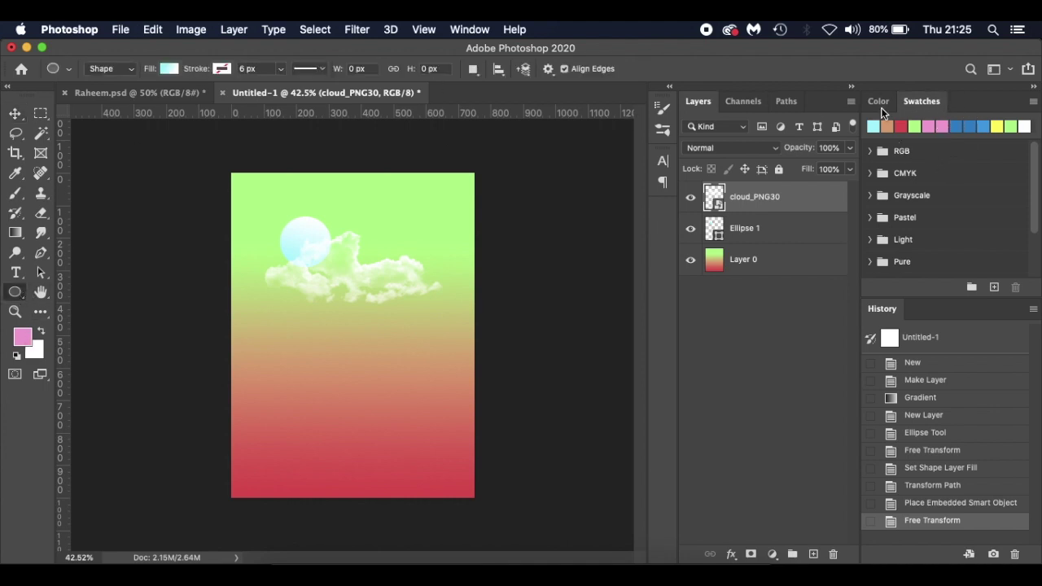
{"action": "left_click", "coordinate": [458, 32]}
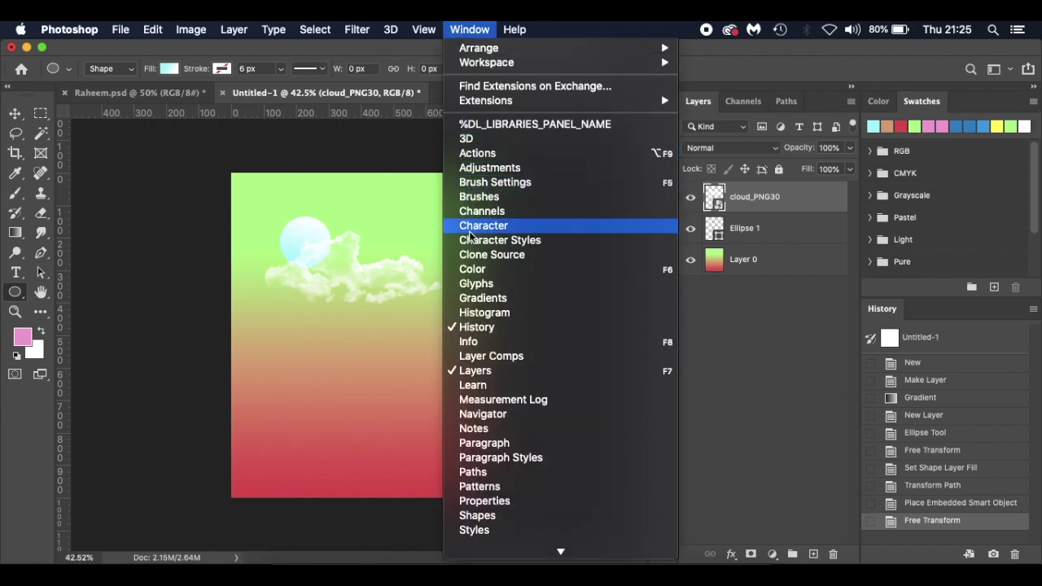
{"action": "scroll", "coordinate": [491, 533], "scroll_direction": "down", "scroll_amount": 3}
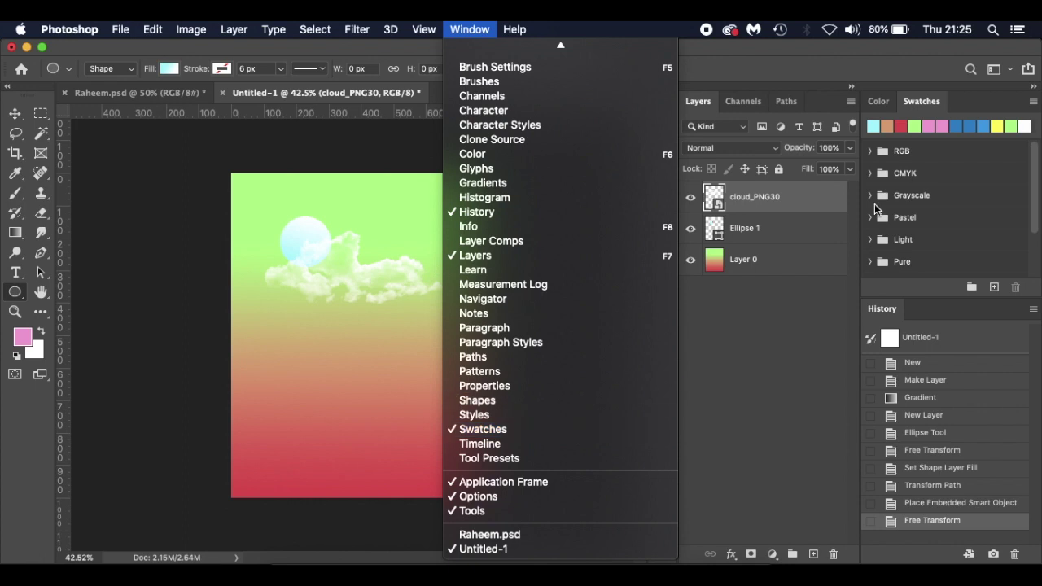
{"action": "mouse_move", "coordinate": [666, 29]}
{"action": "left_click", "coordinate": [592, 28]}
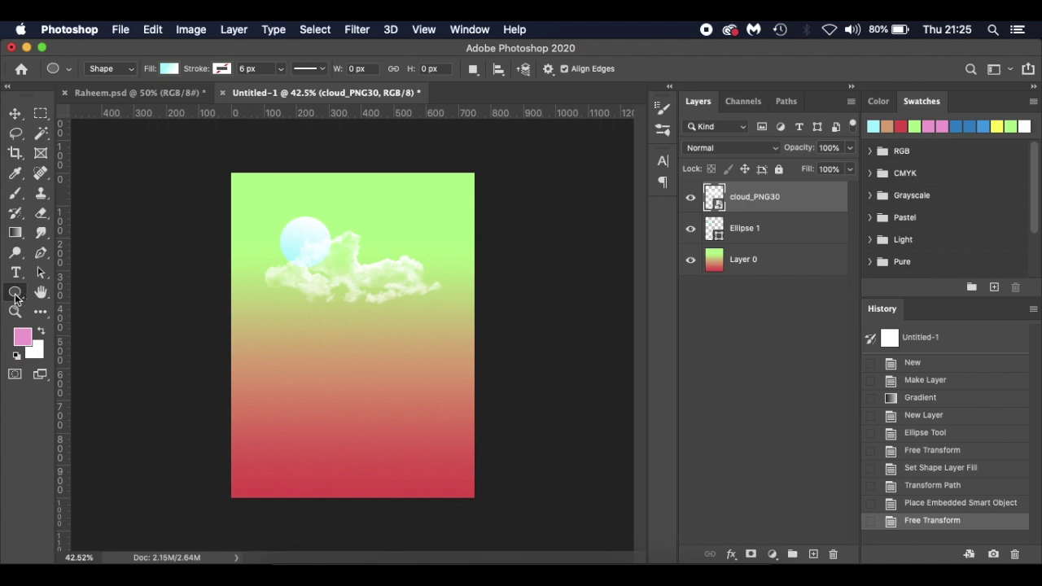
- Set the ellipse fill to the recently used solid pink (ffa3d5) with no stroke
{"action": "left_click", "coordinate": [168, 69]}
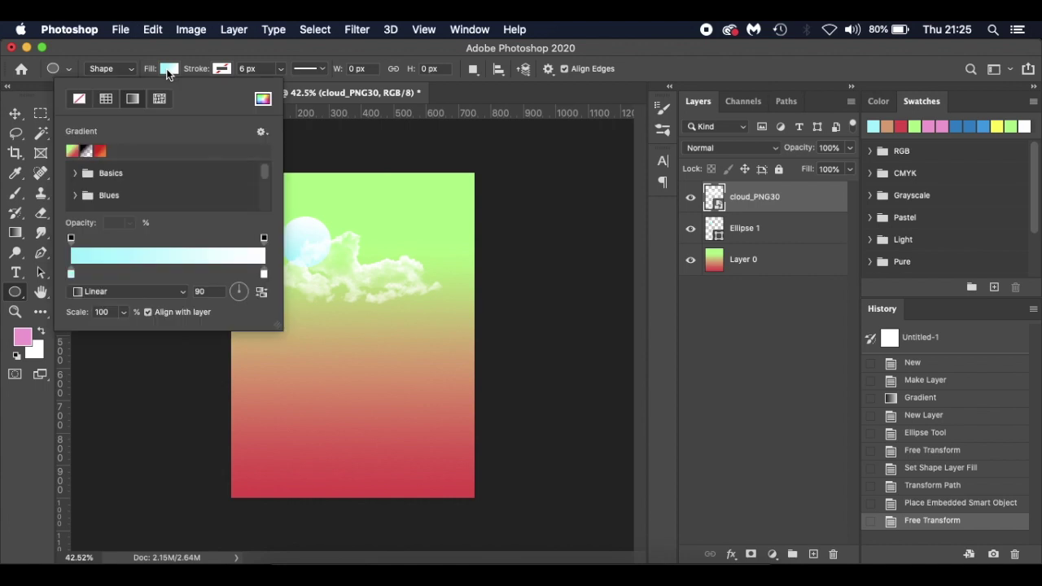
{"action": "left_click", "coordinate": [105, 99]}
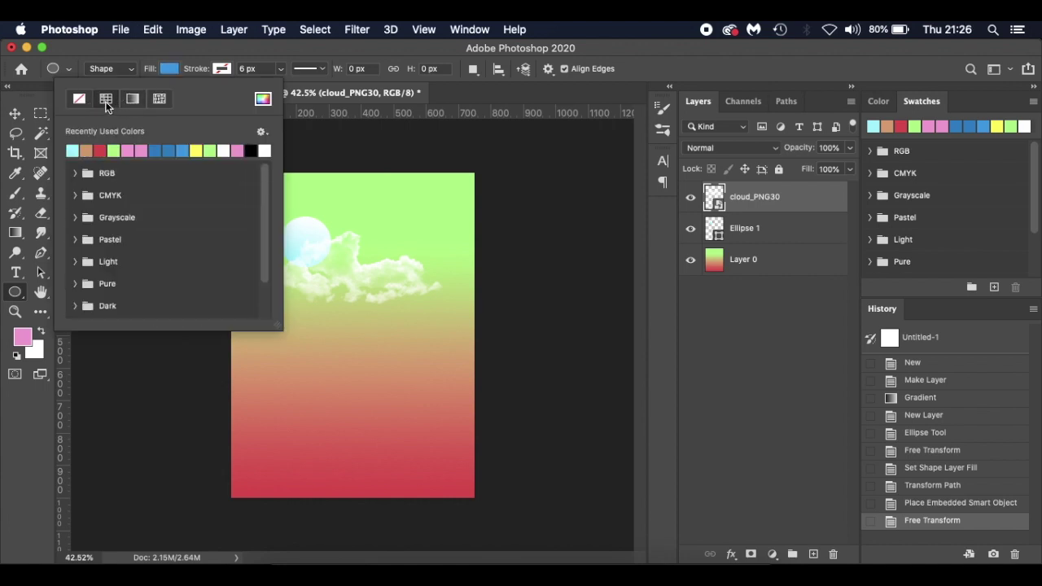
{"action": "left_click", "coordinate": [128, 150]}
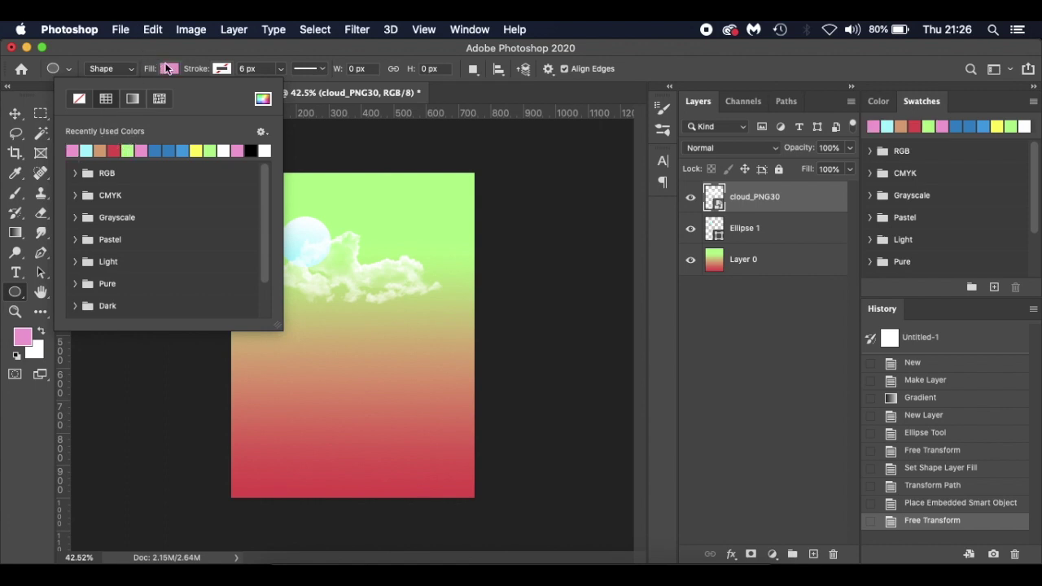
{"action": "left_click", "coordinate": [166, 68]}
{"action": "left_click", "coordinate": [23, 342]}
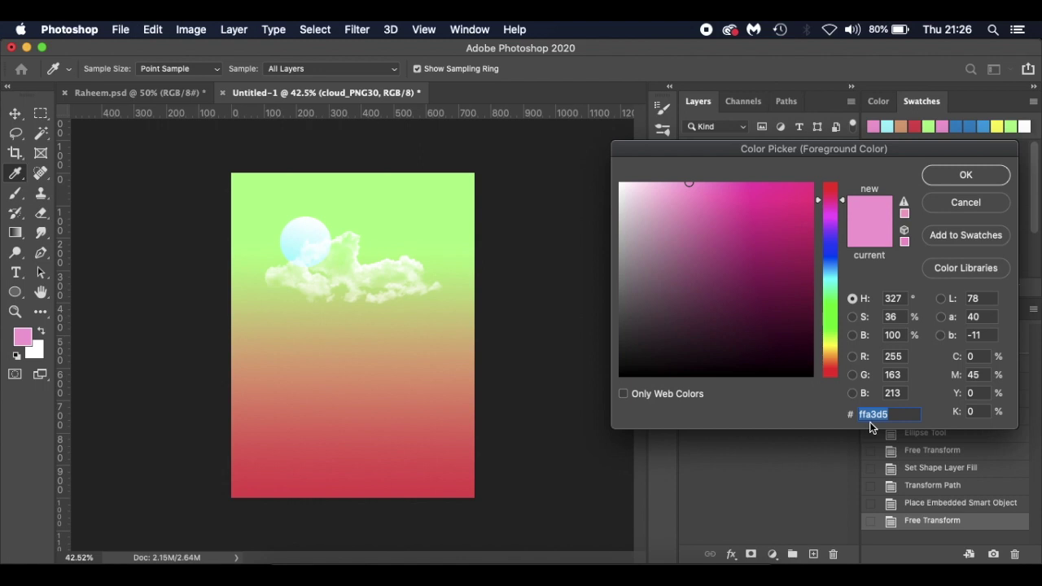
{"action": "left_click", "coordinate": [965, 175]}
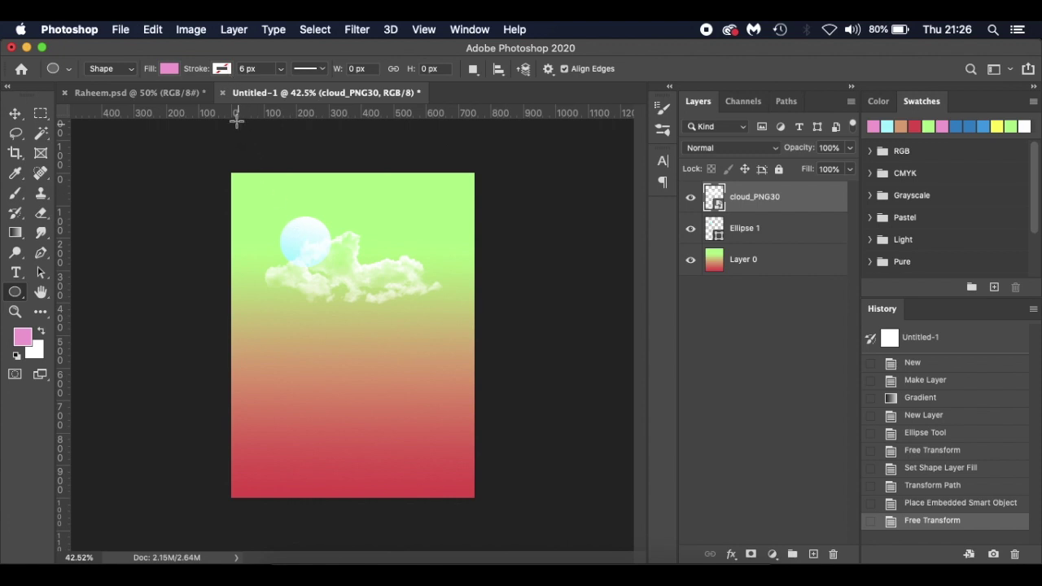
{"action": "left_click", "coordinate": [230, 64]}
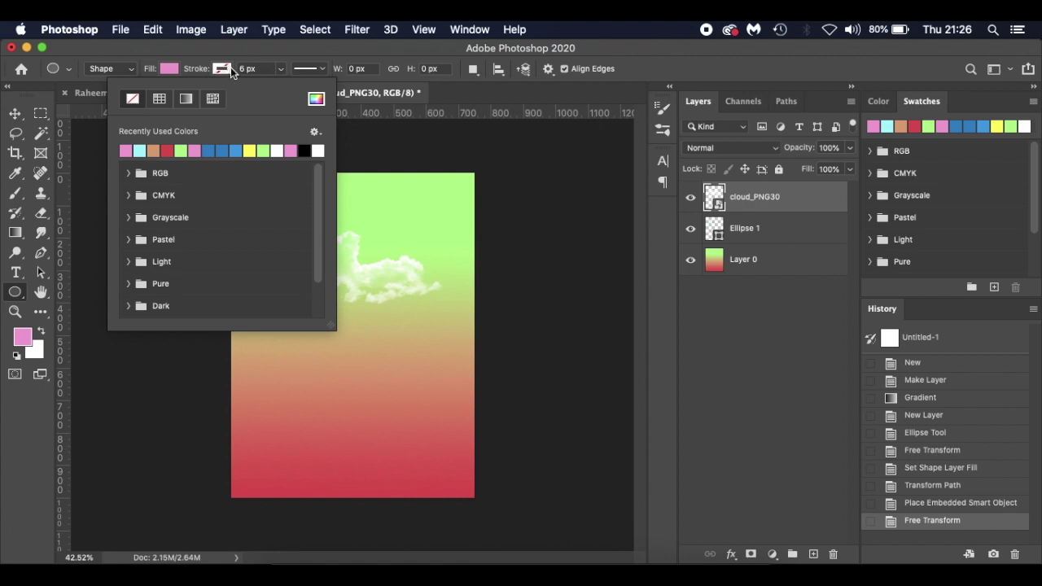
{"action": "left_click", "coordinate": [230, 67]}
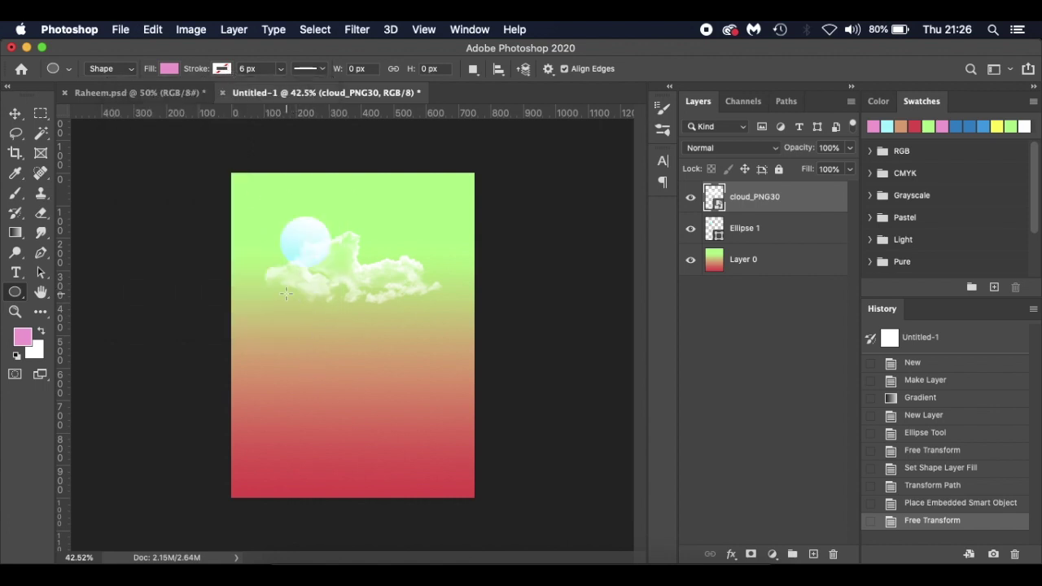
{"action": "left_click_drag", "start_coordinate": [285, 291], "coordinate": [438, 439]}
{"action": "key", "text": "super+z"}
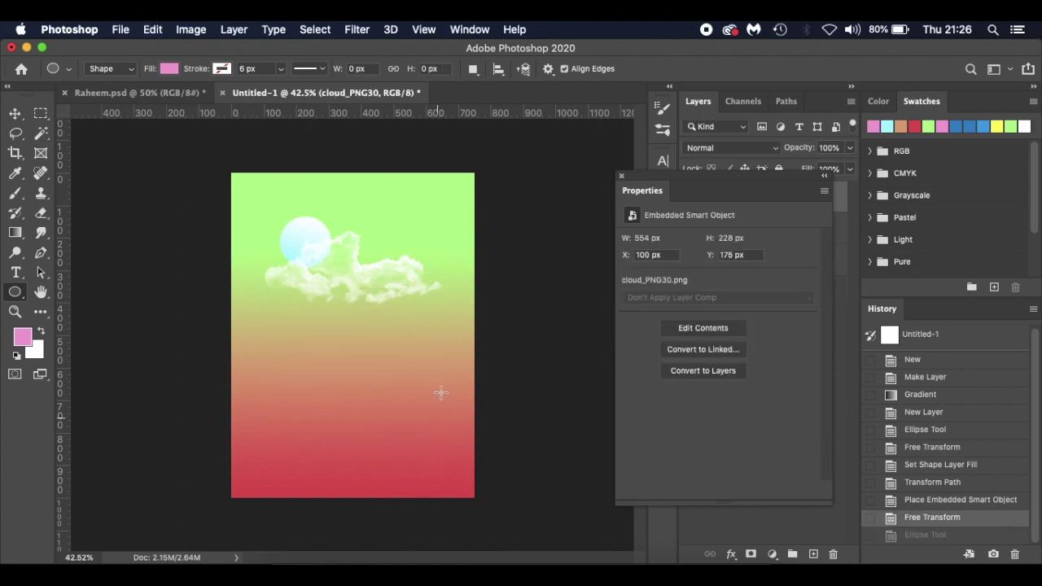
{"action": "left_click", "coordinate": [622, 177]}
- Draw a pink circle about 443 × 443 px over the cloud's lower part and centre it horizontally on the canvas
{"action": "left_click_drag", "start_coordinate": [296, 287], "coordinate": [468, 432]}
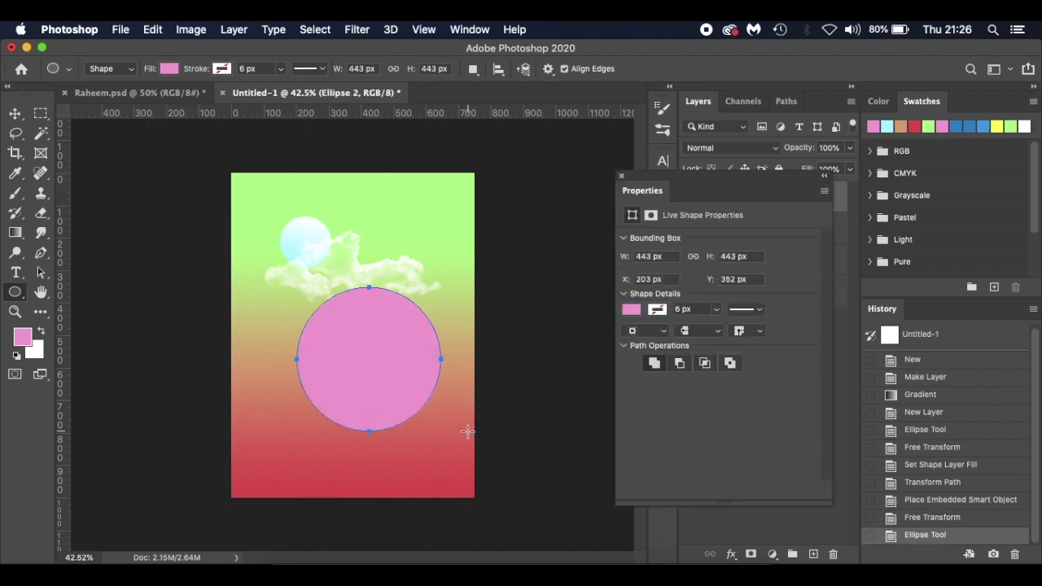
{"action": "left_click", "coordinate": [622, 178]}
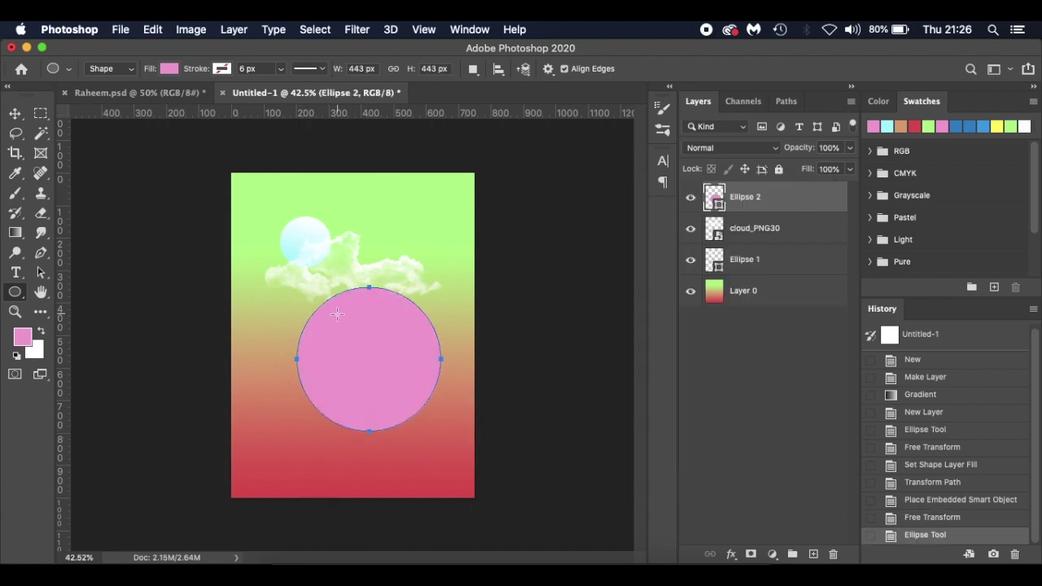
{"action": "key", "text": "v"}
{"action": "left_click_drag", "start_coordinate": [370, 363], "coordinate": [350, 345]}
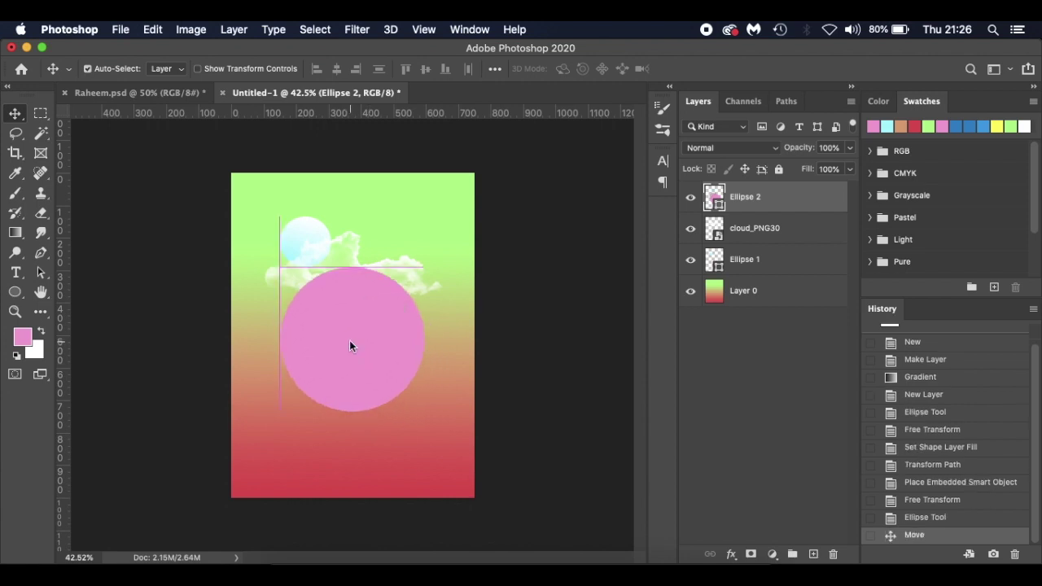
- Following the finished Raheem.psd poster, duplicate the Ellipse 1 layer and move the copy above Ellipse 2 in the layer order
{"action": "left_click", "coordinate": [171, 92]}
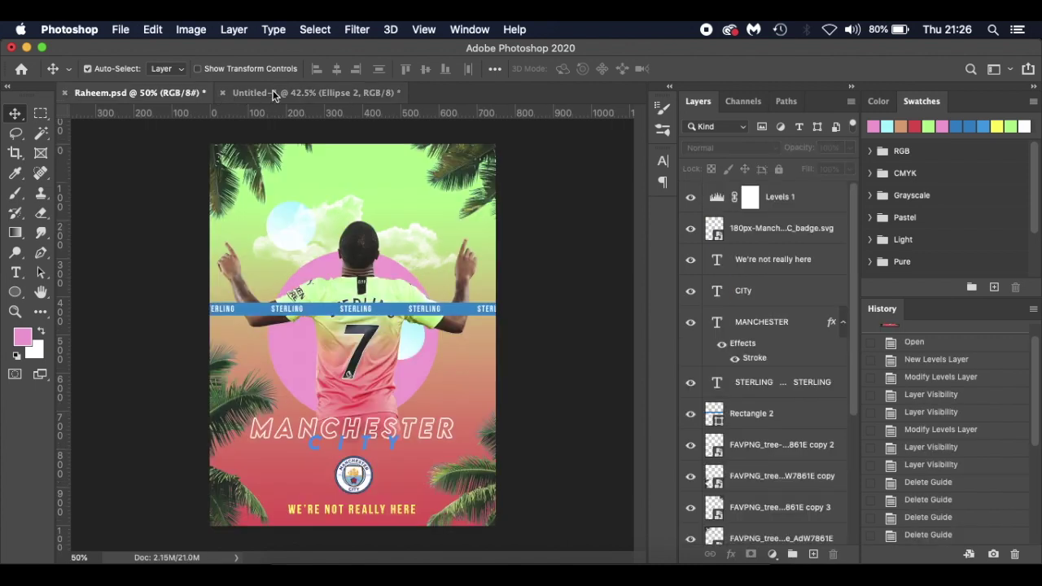
{"action": "left_click", "coordinate": [276, 93]}
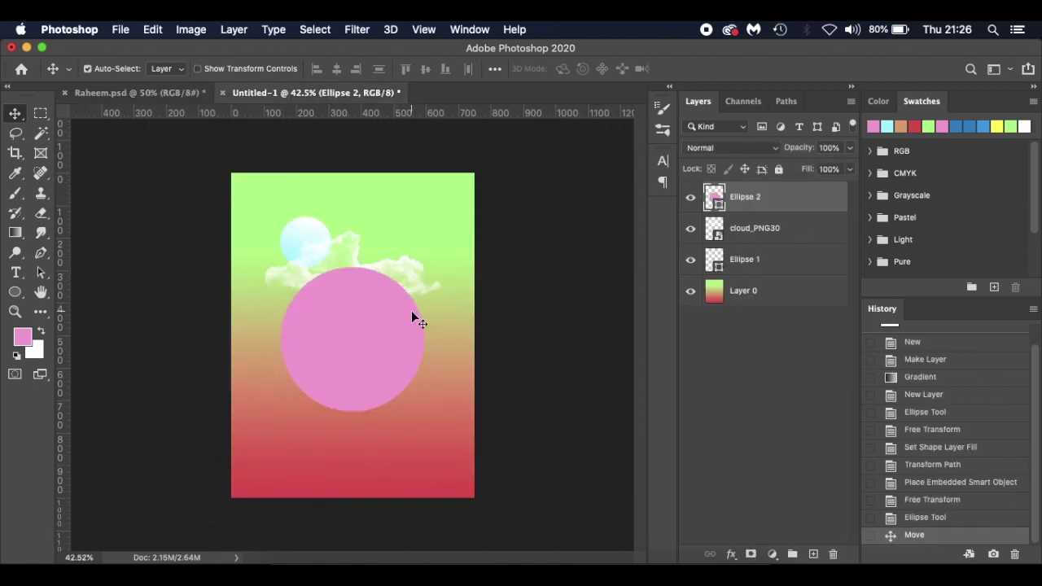
{"action": "scroll", "coordinate": [411, 310], "scroll_direction": "up", "scroll_amount": 3}
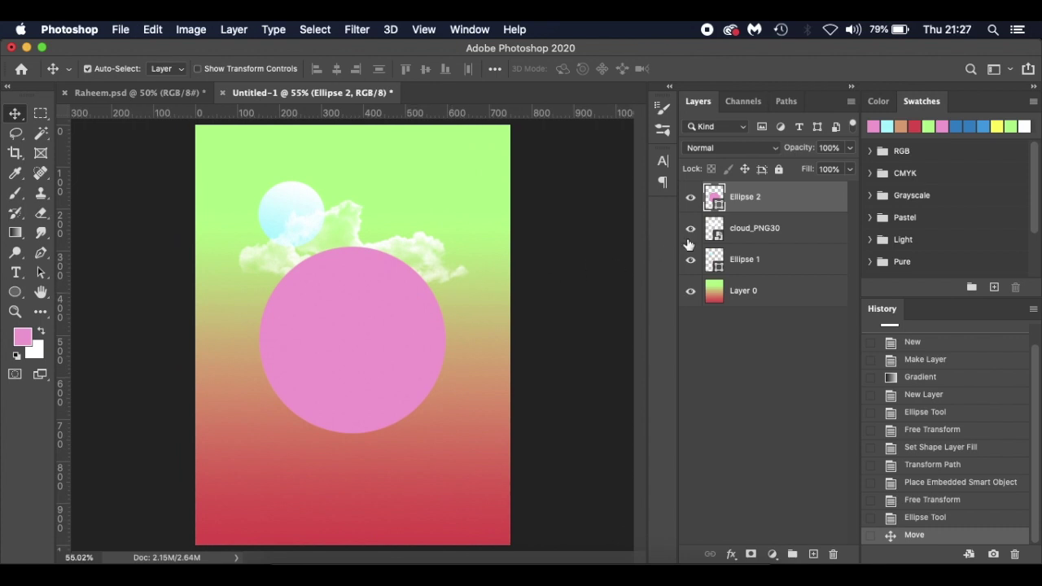
{"action": "left_click", "coordinate": [787, 262]}
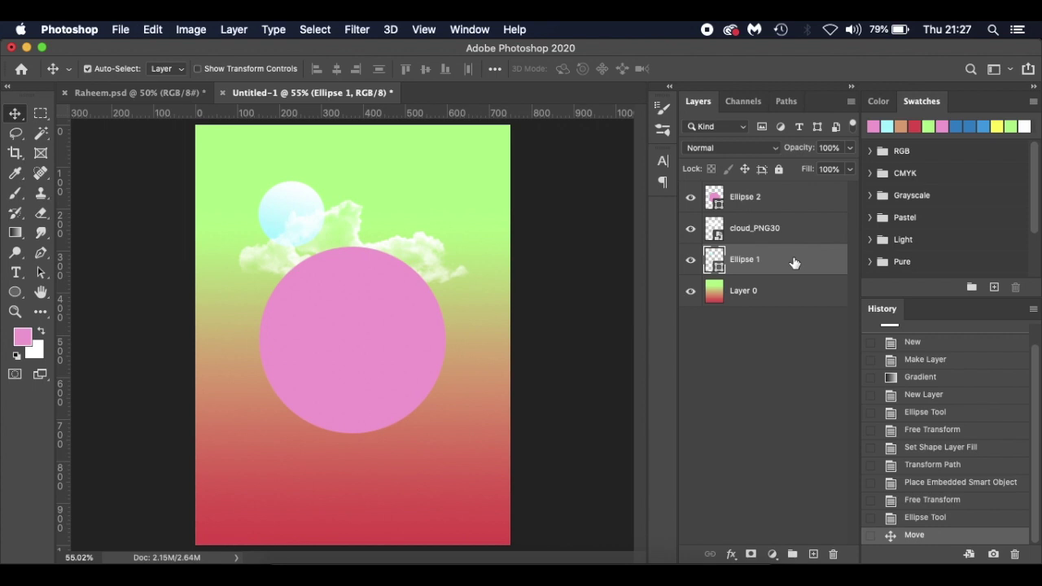
{"action": "key", "text": "super+j"}
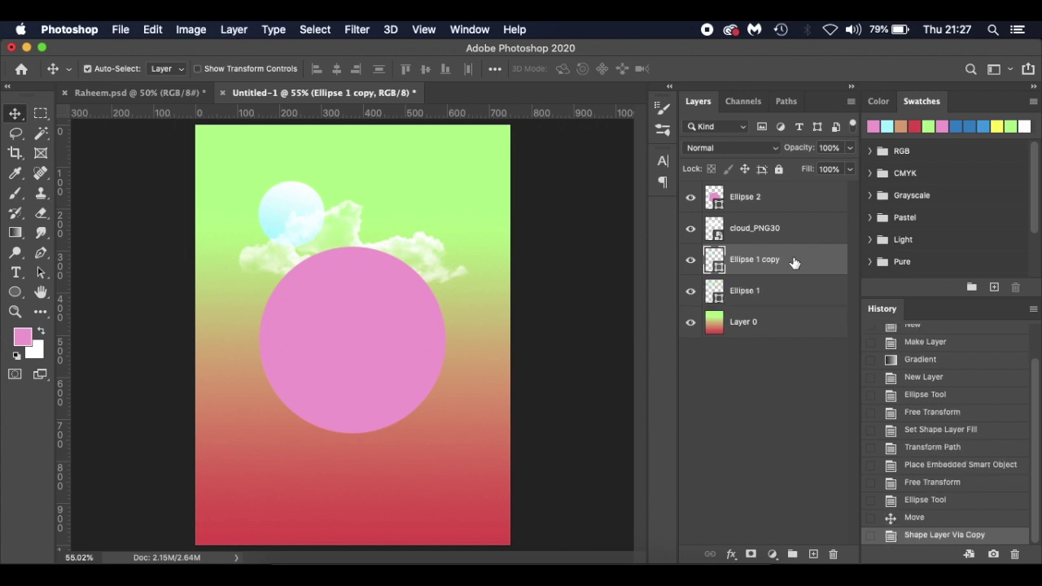
{"action": "key", "text": "super+z"}
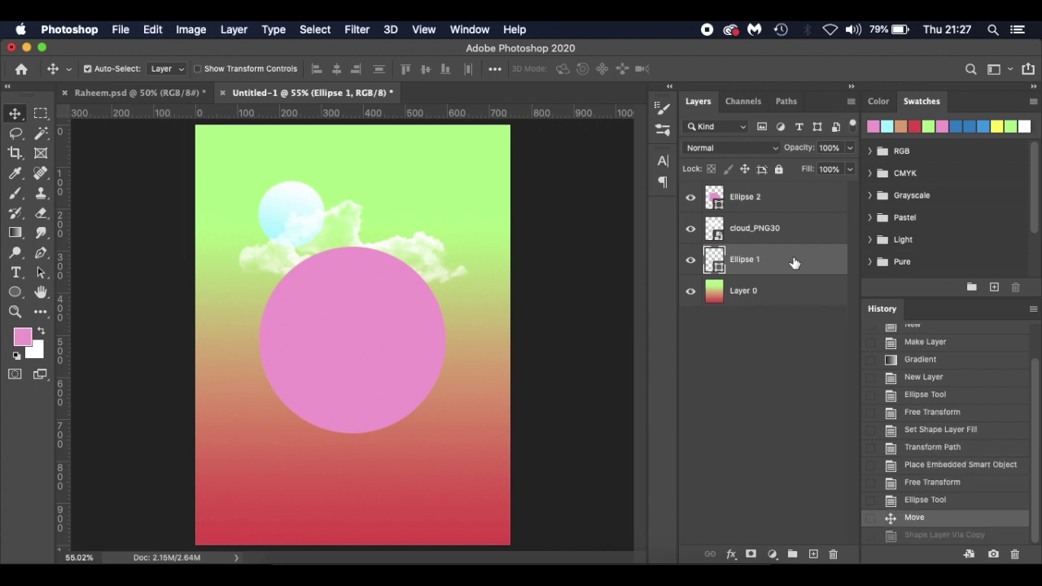
{"action": "left_click_drag", "start_coordinate": [795, 263], "coordinate": [812, 555]}
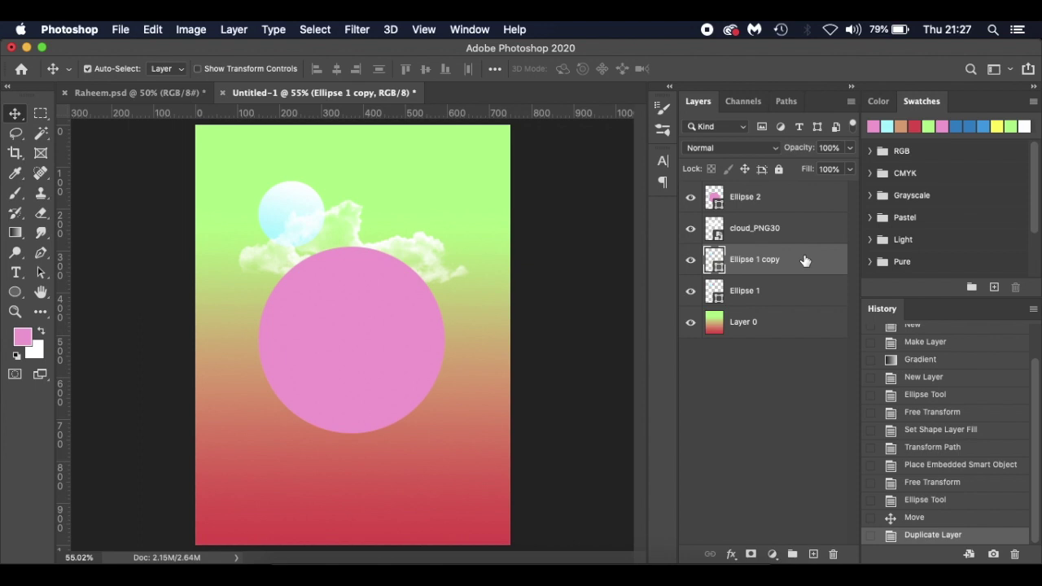
{"action": "left_click_drag", "start_coordinate": [804, 261], "coordinate": [805, 192]}
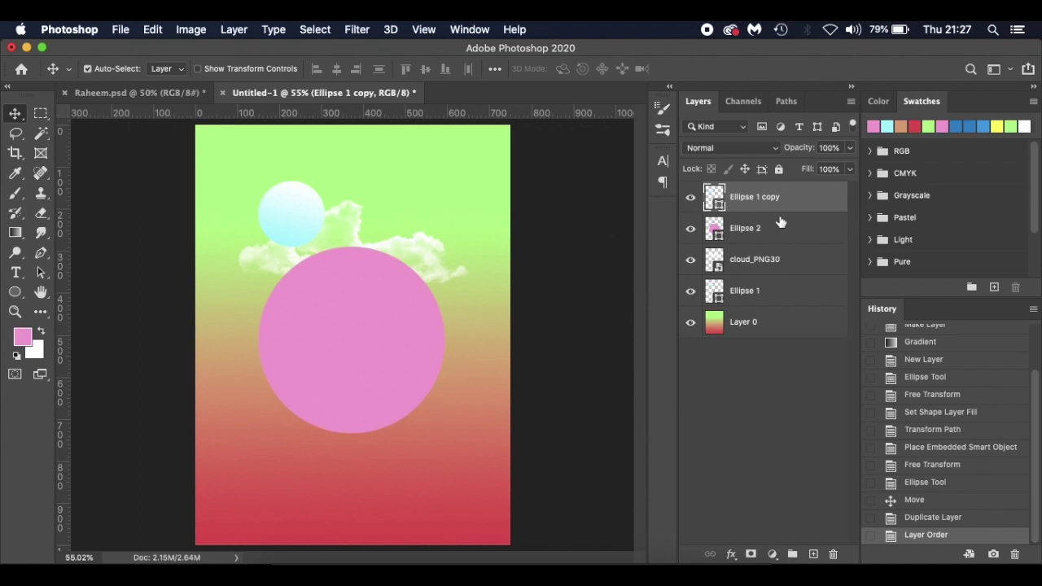
- Move the blue circle copy onto the right side of the pink circle and apply the transform
{"action": "key", "text": "super+t"}
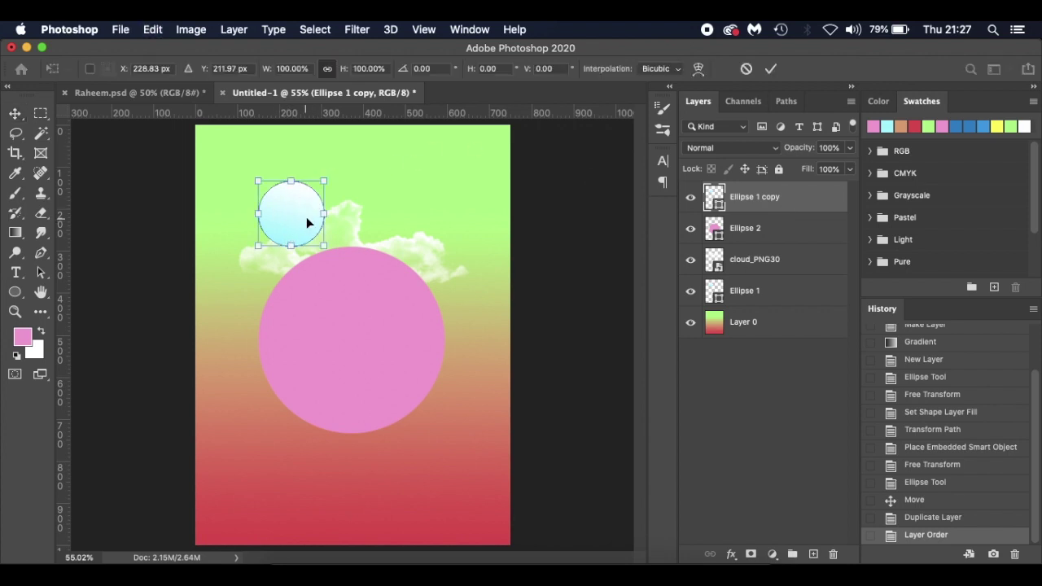
{"action": "left_click_drag", "start_coordinate": [310, 216], "coordinate": [413, 329]}
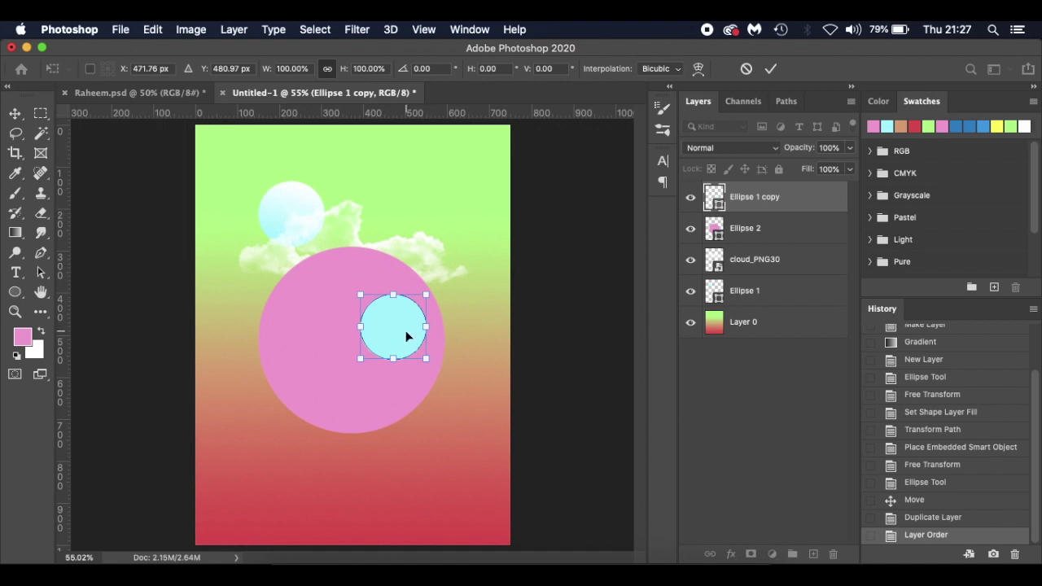
{"action": "key", "text": "Return"}
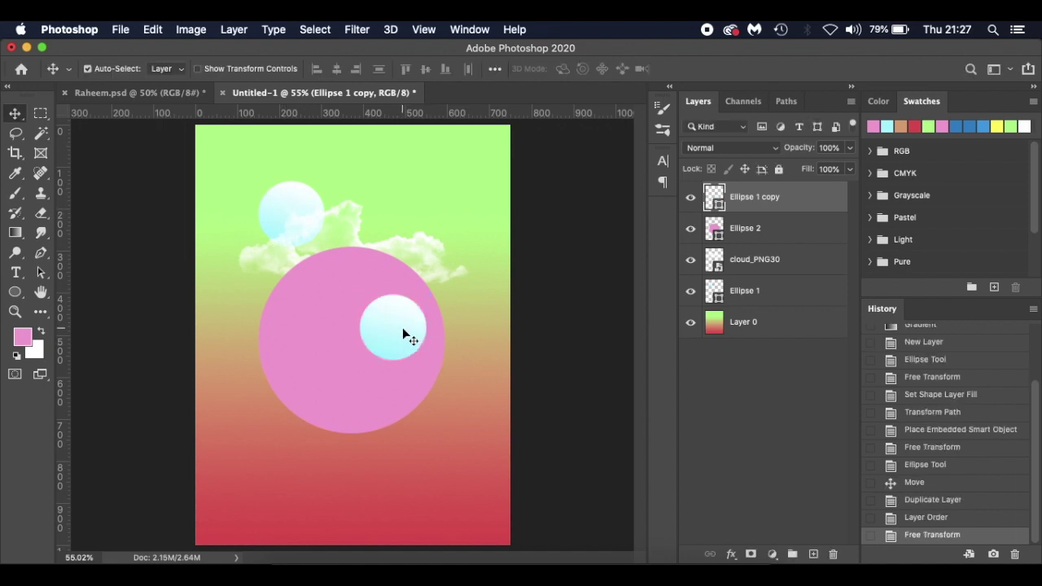
{"action": "key", "text": "super+t"}
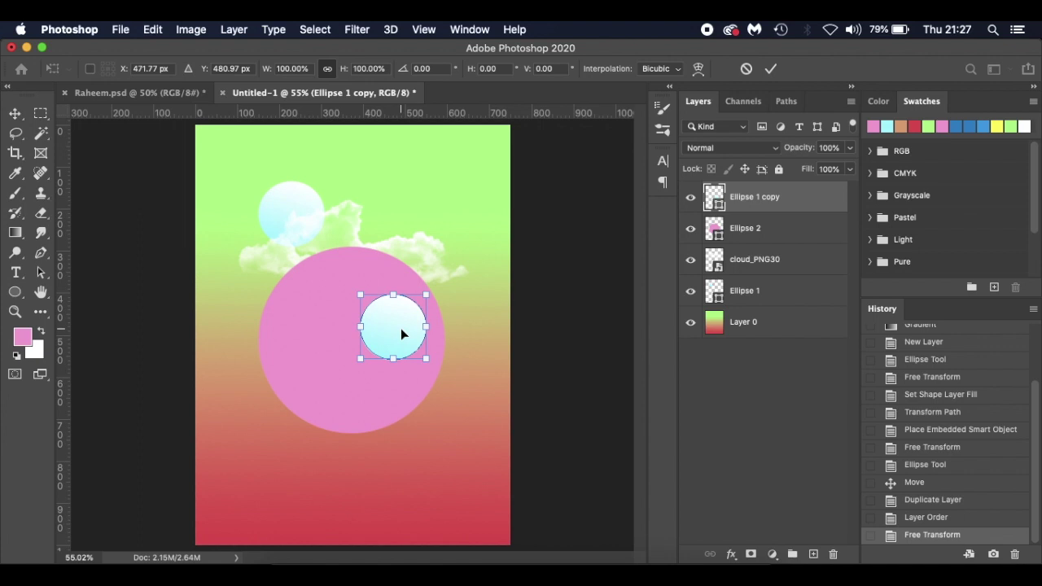
{"action": "left_click_drag", "start_coordinate": [401, 328], "coordinate": [407, 336]}
{"action": "key", "text": "Return"}
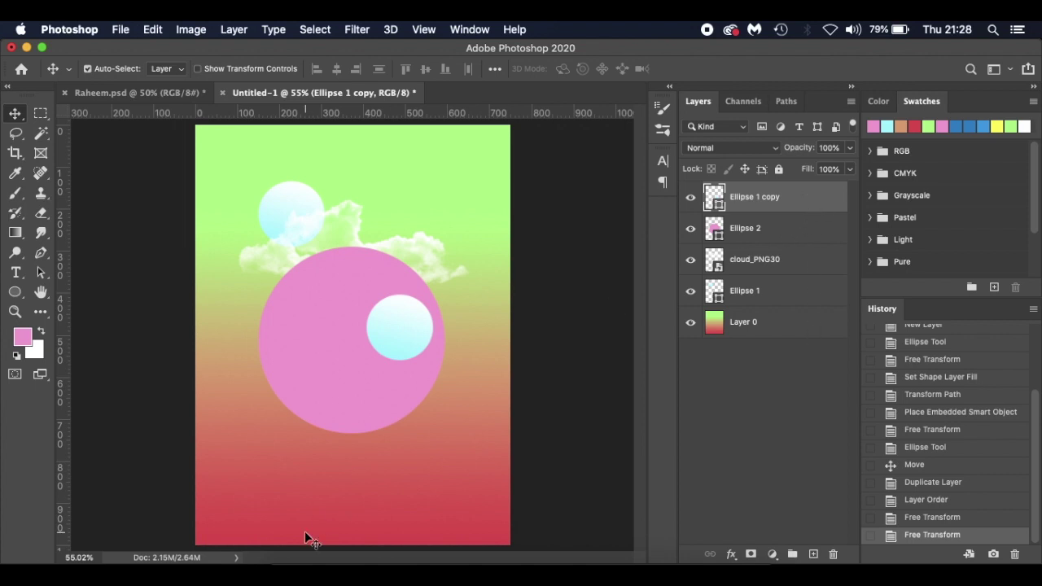
- Place the Raheem Sterling - FootyRenders image over the circles, scaled to about 12% and centred on the canvas
{"action": "left_click", "coordinate": [285, 560]}
{"action": "left_click", "coordinate": [659, 186]}
{"action": "left_click_drag", "start_coordinate": [659, 185], "coordinate": [216, 514]}
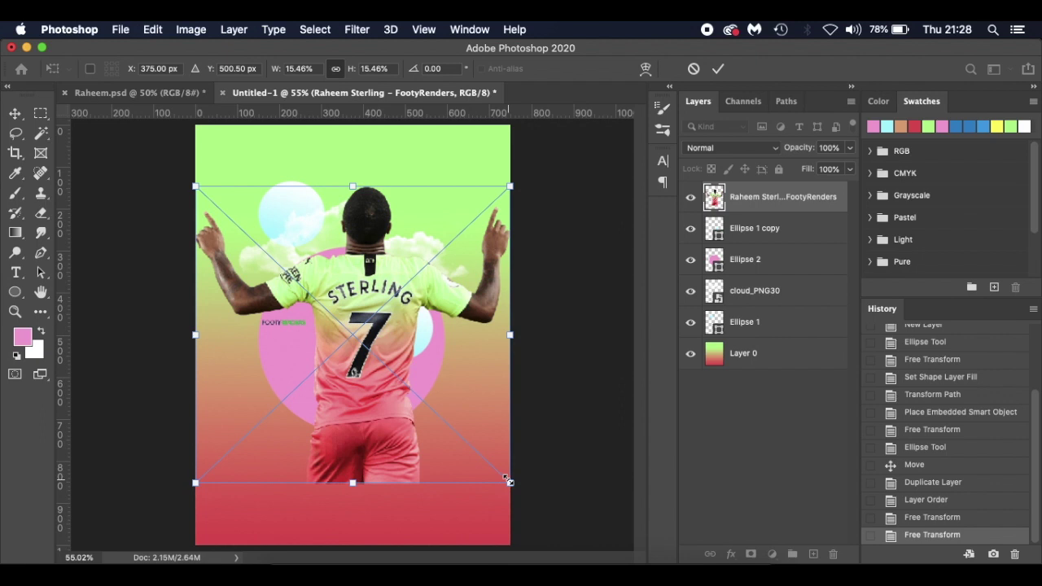
{"action": "left_click_drag", "start_coordinate": [508, 481], "coordinate": [434, 437]}
{"action": "key", "text": "super+z"}
{"action": "key", "text": "super+shift+z"}
{"action": "left_click_drag", "start_coordinate": [510, 483], "coordinate": [435, 412]}
{"action": "left_click_drag", "start_coordinate": [377, 361], "coordinate": [415, 395]}
{"action": "key", "text": "Return"}
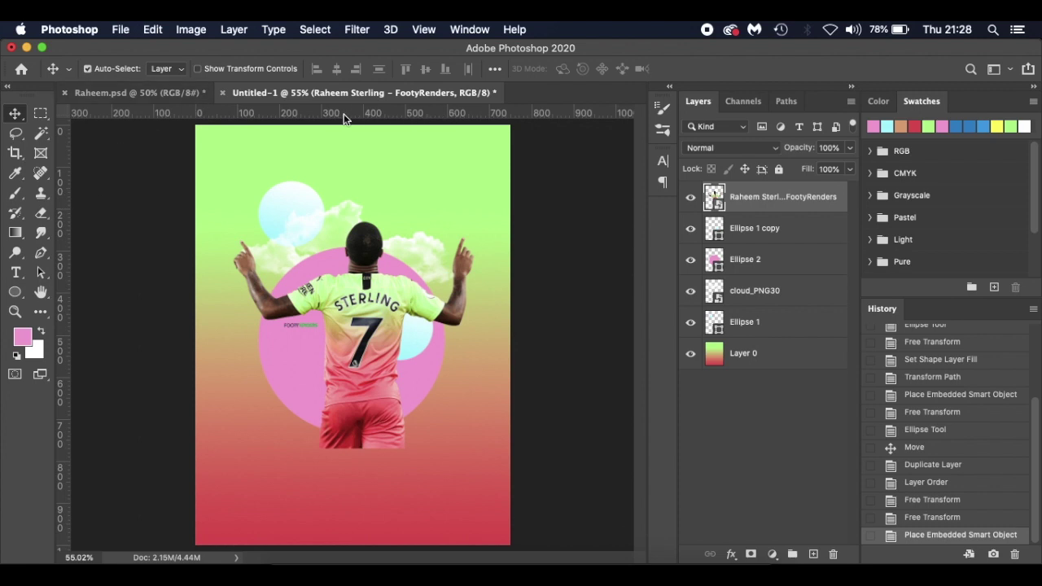
- Switch the ruler units to centimeters and add a vertical guide at the centre of the canvas
{"action": "key", "text": "super+r"}
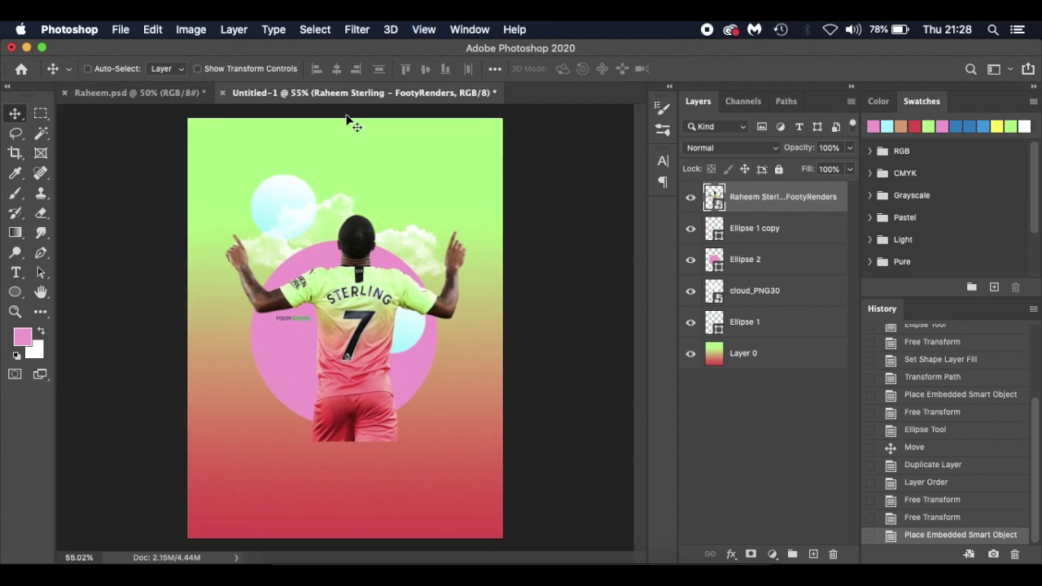
{"action": "key", "text": "super+r"}
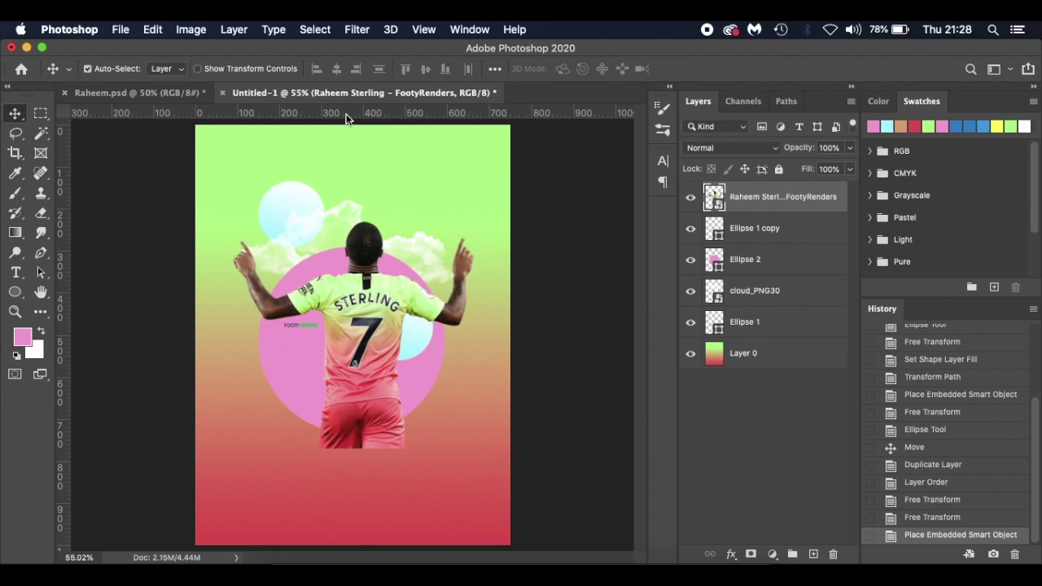
{"action": "right_click", "coordinate": [346, 114]}
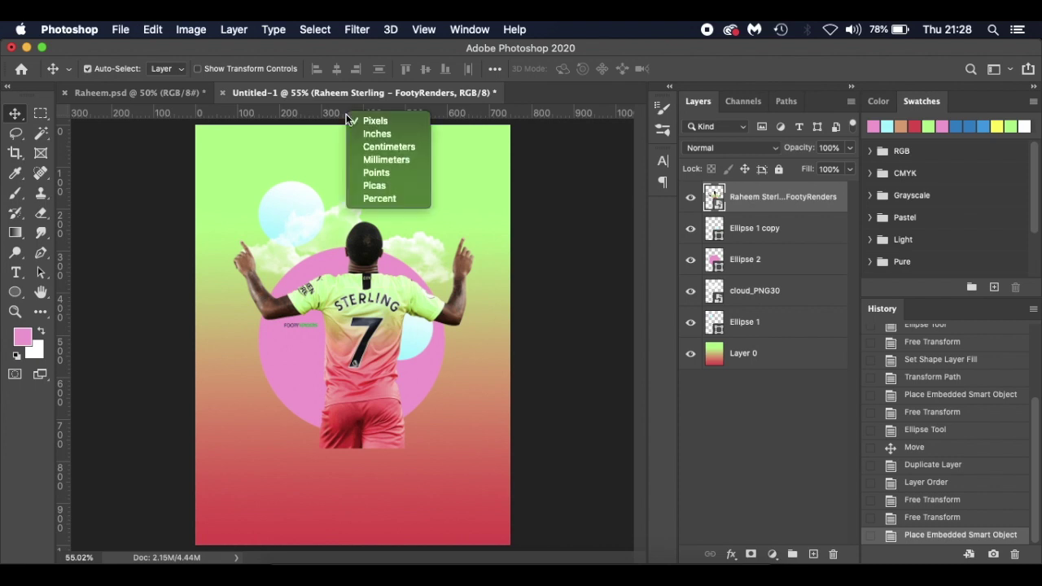
{"action": "left_click", "coordinate": [418, 148]}
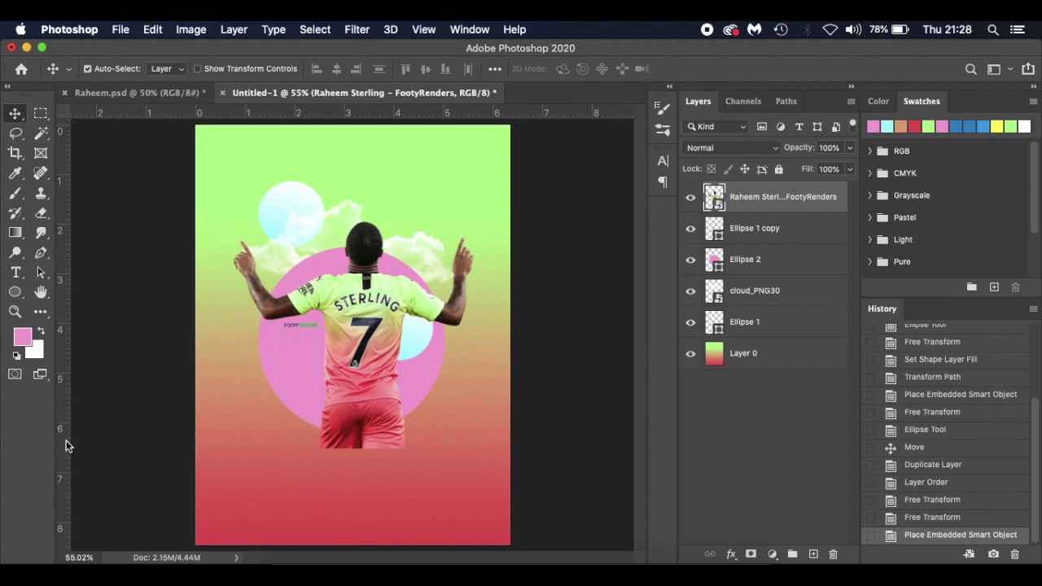
{"action": "left_click_drag", "start_coordinate": [66, 438], "coordinate": [356, 453]}
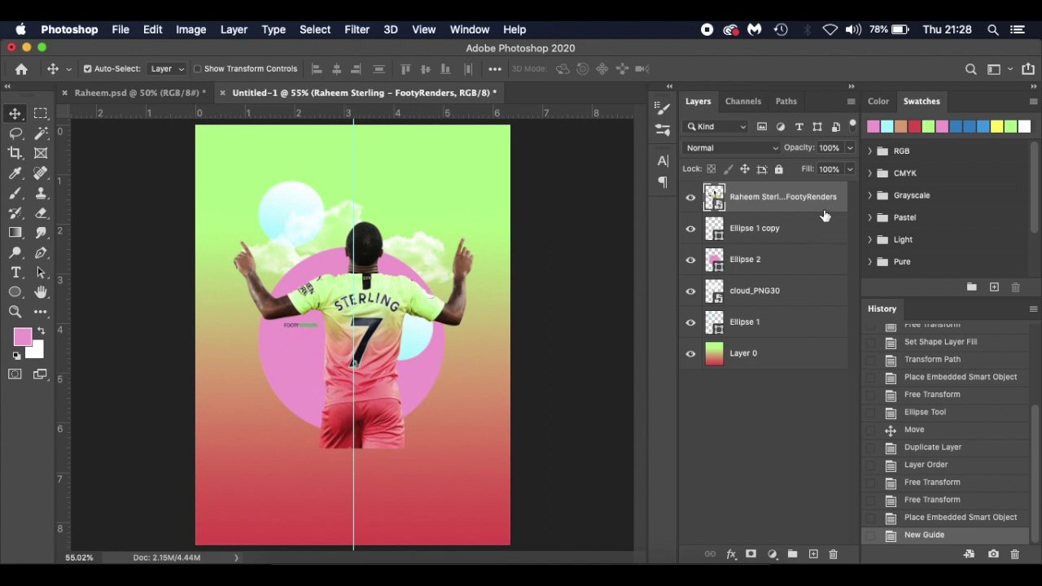
- Enlarge the player image to 14.50% with Free Transform and shift it slightly left
{"action": "key", "text": "super+t"}
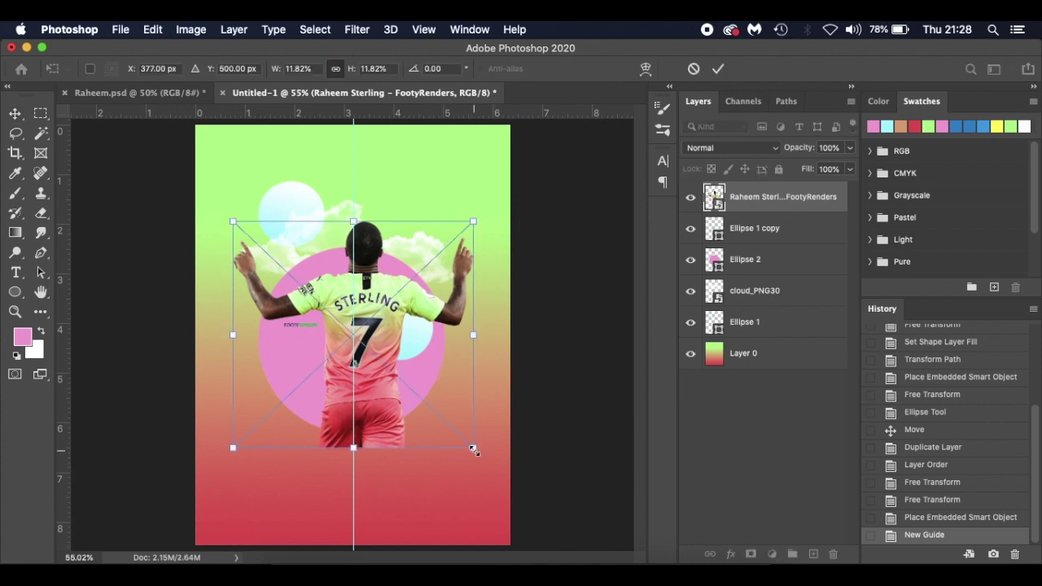
{"action": "left_click_drag", "start_coordinate": [472, 448], "coordinate": [499, 480]}
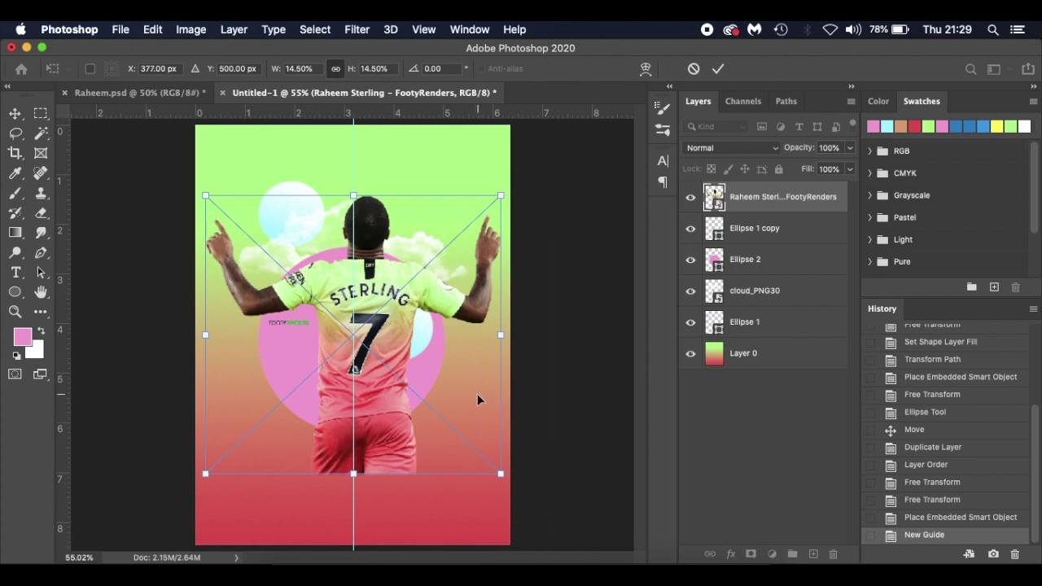
{"action": "left_click_drag", "start_coordinate": [479, 399], "coordinate": [473, 401]}
- Nudge the player image left, then partway back right, to align it with the centre guide, shift it slightly down and apply the transform
{"action": "key", "text": "Left"}
{"action": "key", "text": "Left"}
{"action": "key", "text": "Left"}
{"action": "key", "text": "Left"}
{"action": "key", "text": "Left"}
{"action": "key", "text": "Left"}
{"action": "key", "text": "Left"}
{"action": "key", "text": "Left"}
{"action": "key", "text": "Left"}
{"action": "key", "text": "Left"}
{"action": "key", "text": "Left"}
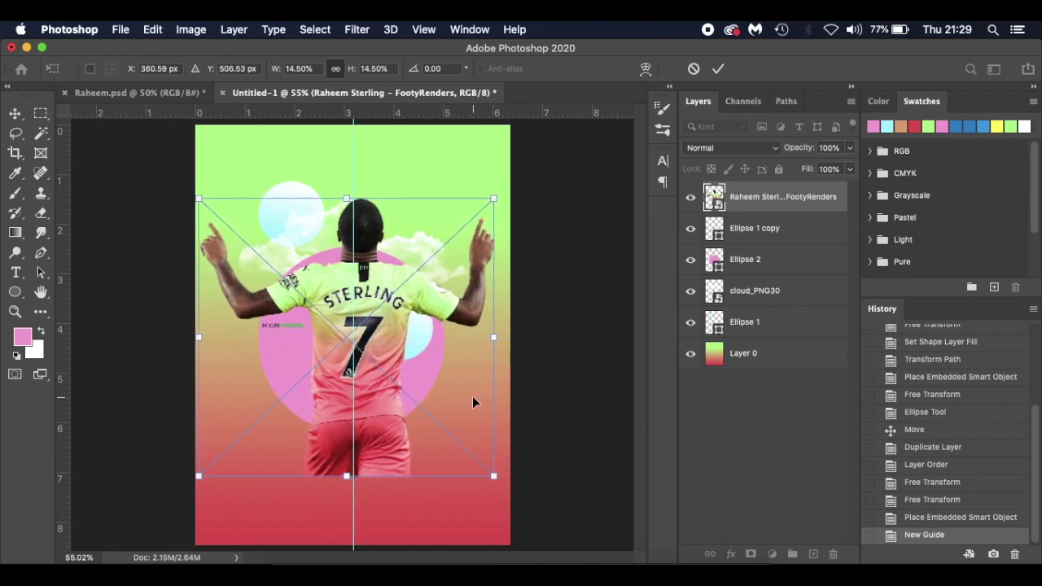
{"action": "key", "text": "Right"}
{"action": "key", "text": "Right"}
{"action": "key", "text": "Right"}
{"action": "key", "text": "Right"}
{"action": "key", "text": "Right"}
{"action": "key", "text": "Right"}
{"action": "key", "text": "Right"}
{"action": "key", "text": "Right"}
{"action": "key", "text": "Right"}
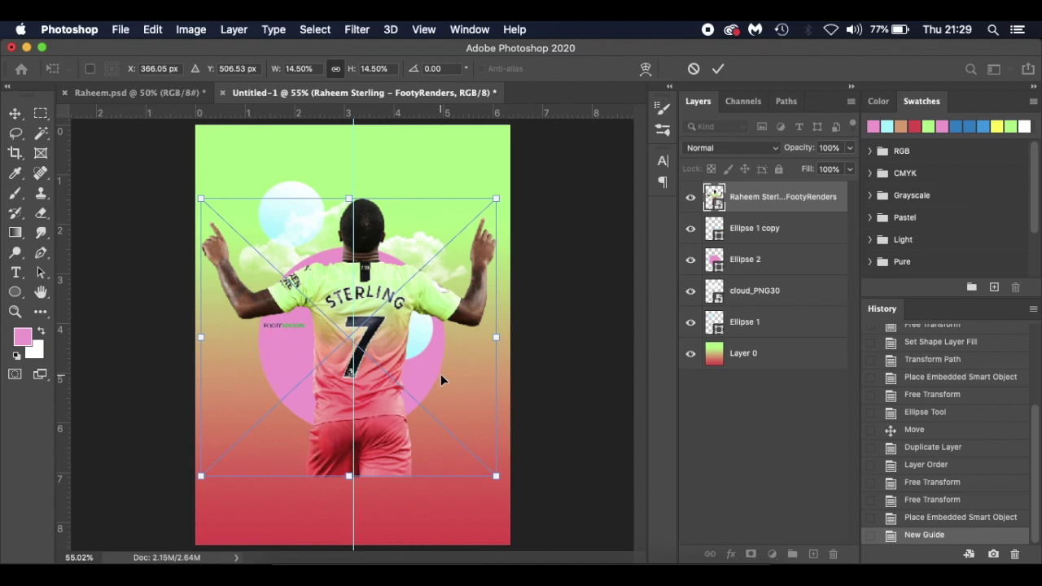
{"action": "left_click_drag", "start_coordinate": [440, 379], "coordinate": [440, 381]}
{"action": "key", "text": "Return"}
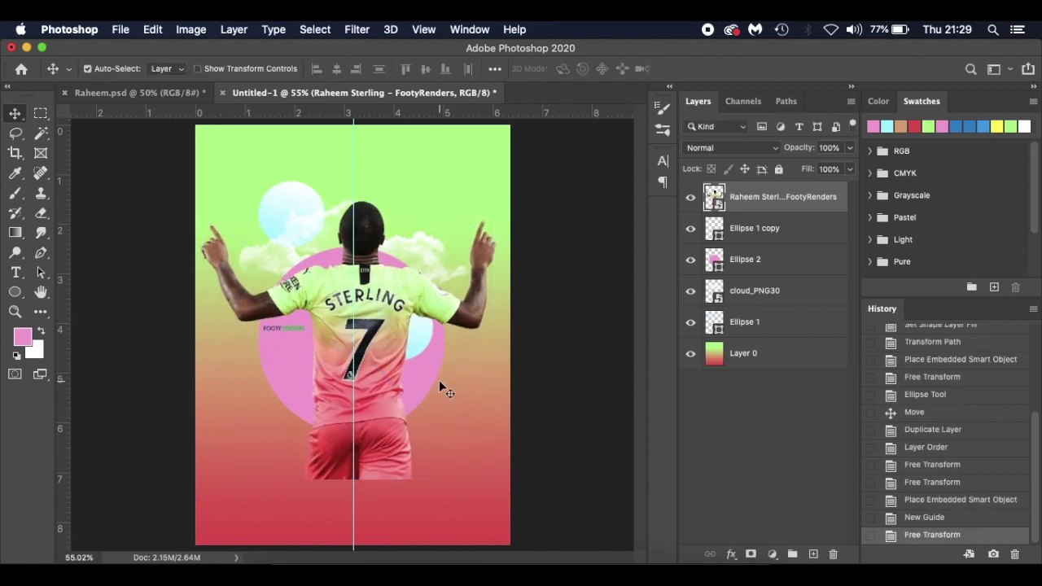
- Check the player's size in the finished Raheem.psd poster, then scale the player image down slightly in Untitled-1 and apply the transform
{"action": "left_click", "coordinate": [212, 94]}
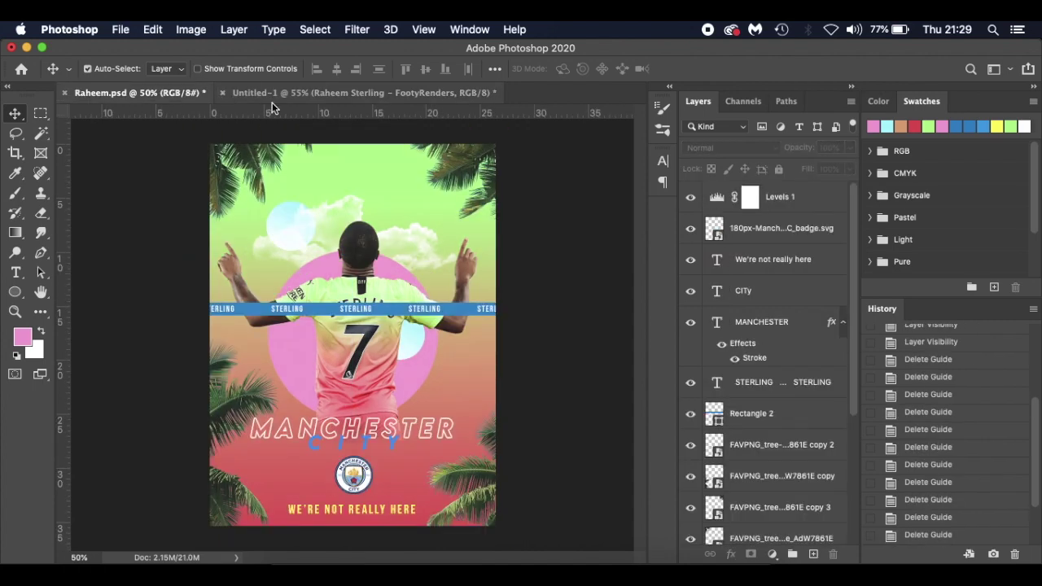
{"action": "left_click", "coordinate": [328, 94]}
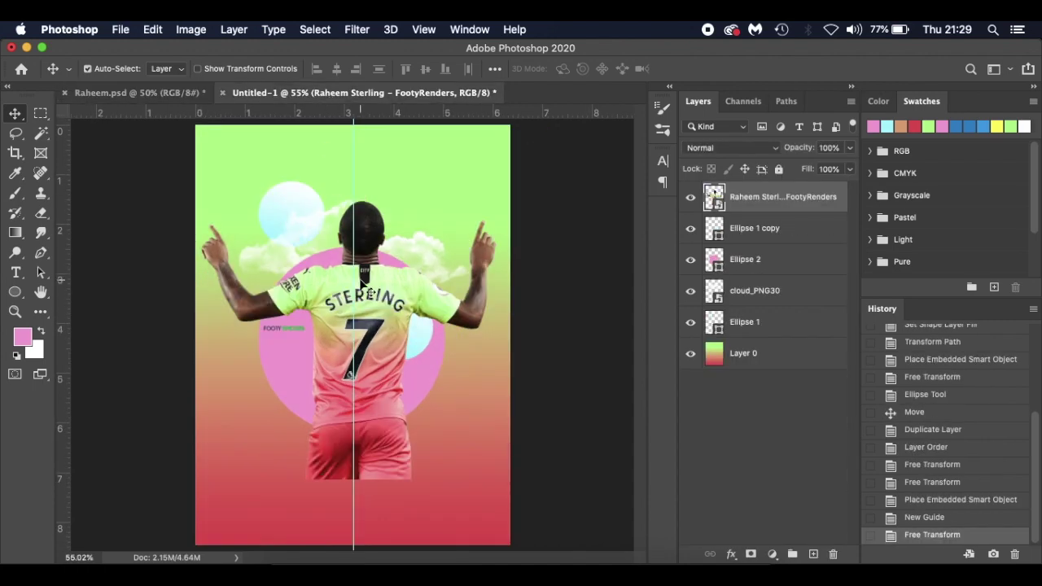
{"action": "key", "text": "super+t"}
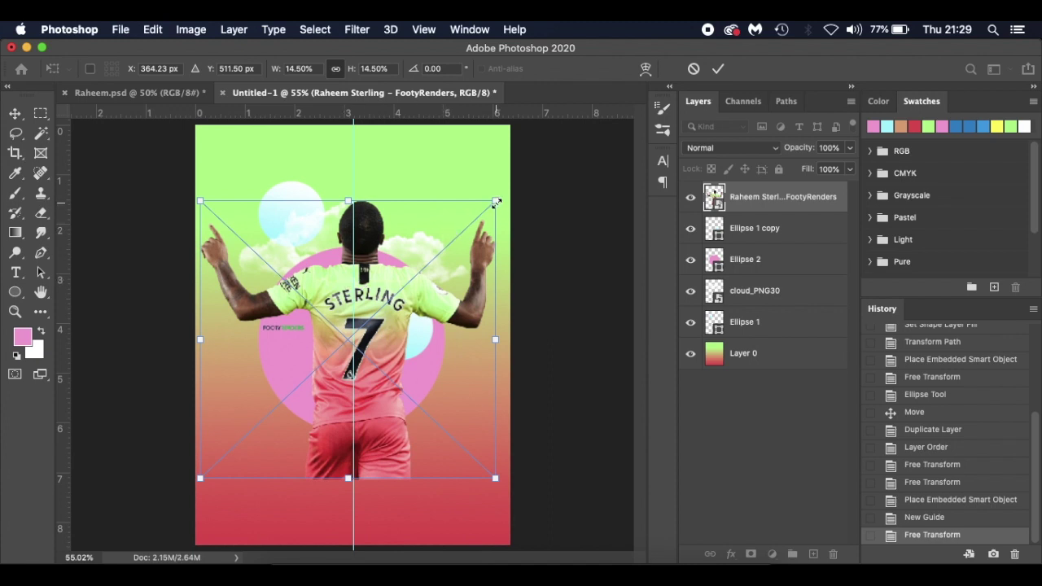
{"action": "left_click_drag", "start_coordinate": [496, 201], "coordinate": [489, 210]}
{"action": "key", "text": "Return"}
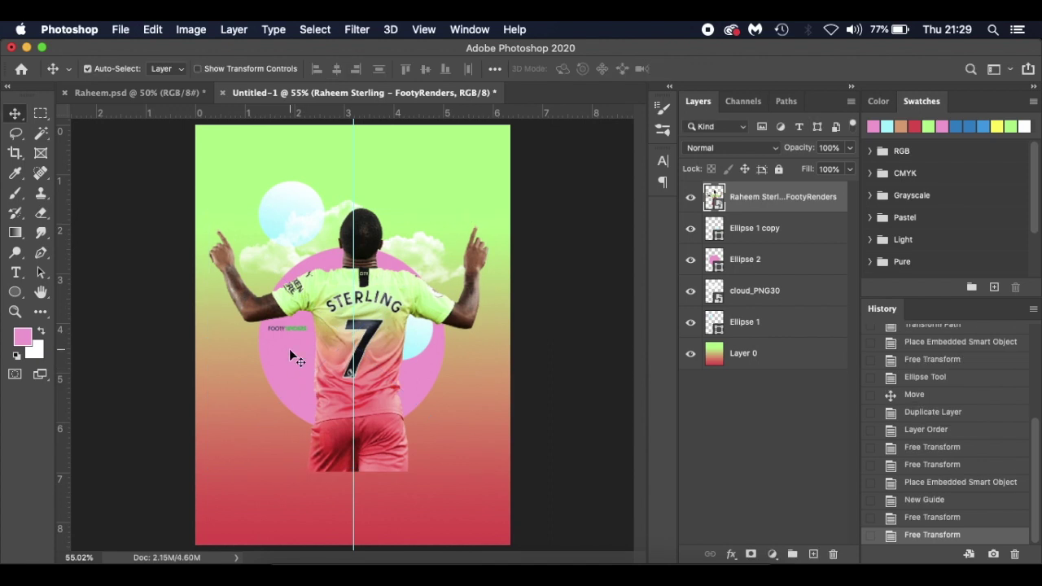
- Add a layer mask to the player layer and paint out the FootyRenders watermark with a black 60 px Hard Round brush
{"action": "scroll", "coordinate": [289, 348], "scroll_direction": "up", "scroll_amount": 3}
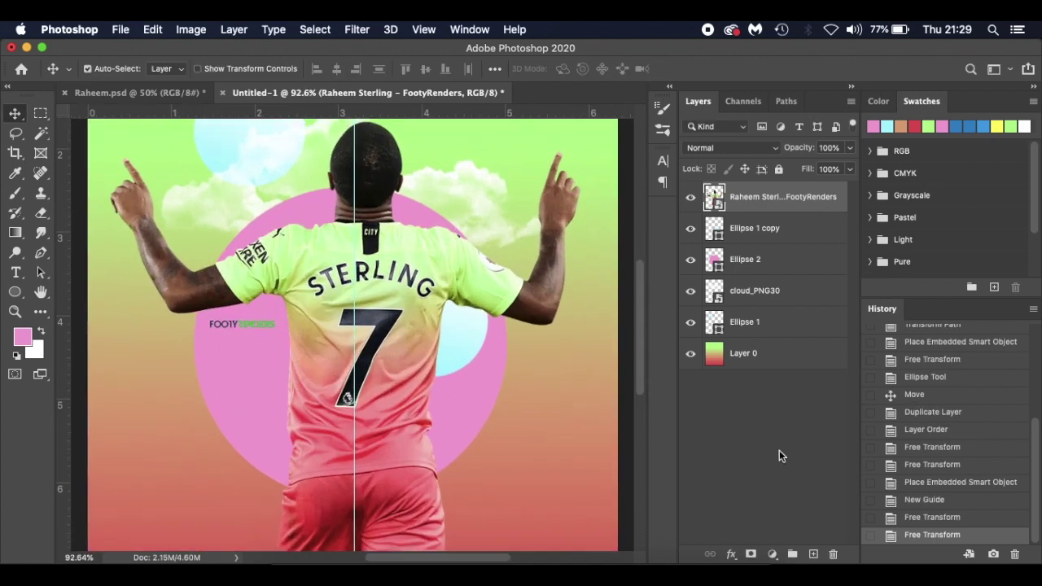
{"action": "left_click", "coordinate": [751, 554]}
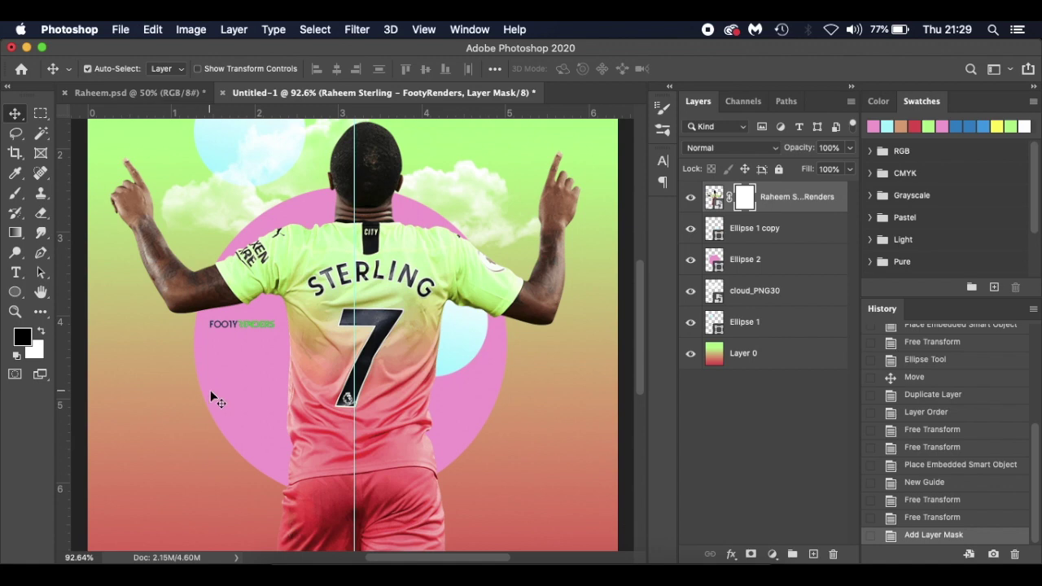
{"action": "key", "text": "b"}
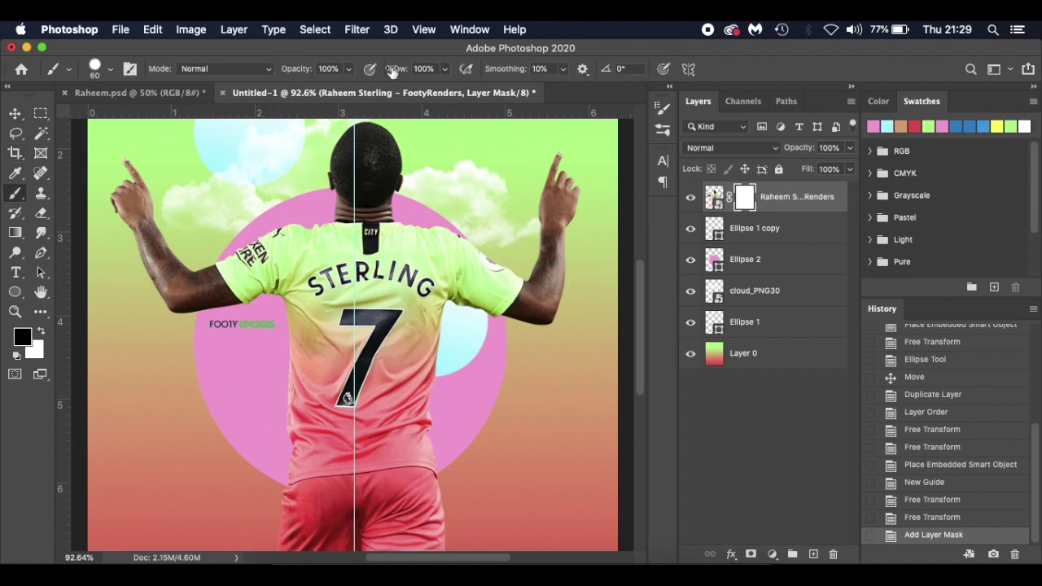
{"action": "right_click", "coordinate": [169, 414]}
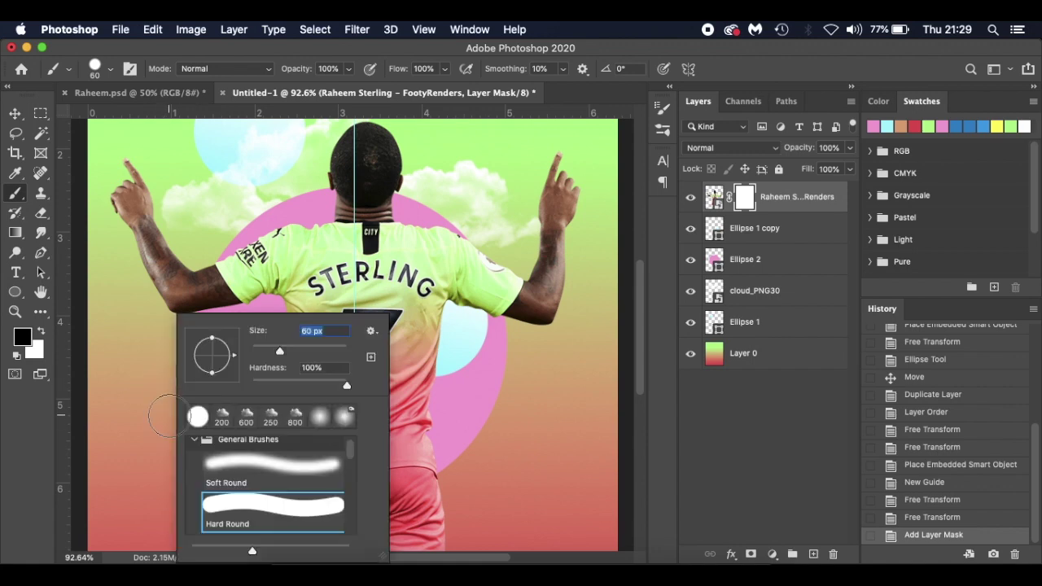
{"action": "left_click", "coordinate": [266, 508]}
{"action": "left_click", "coordinate": [155, 436]}
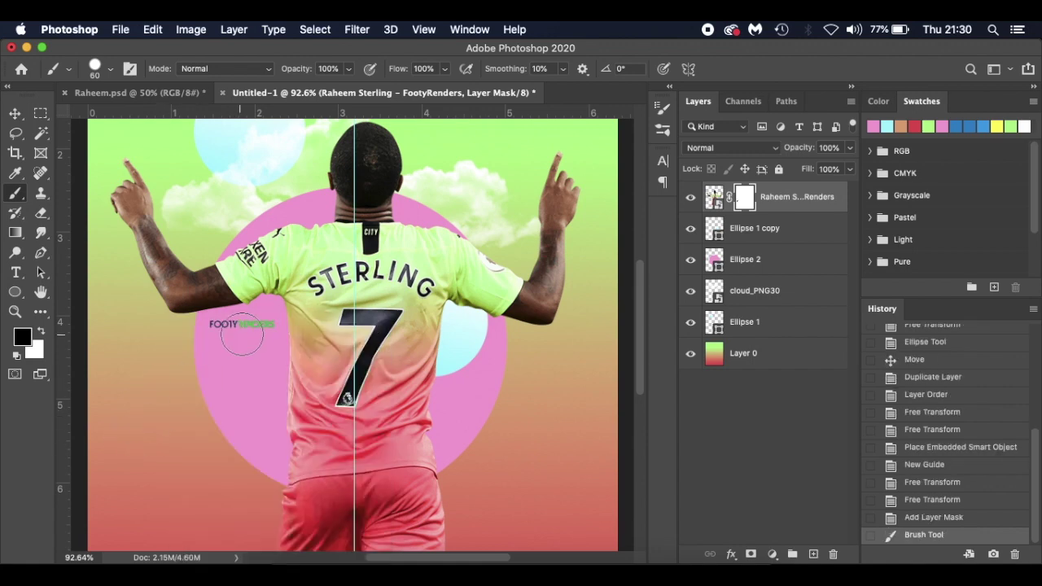
{"action": "left_click", "coordinate": [217, 337]}
{"action": "left_click", "coordinate": [242, 330]}
{"action": "left_click", "coordinate": [264, 331]}
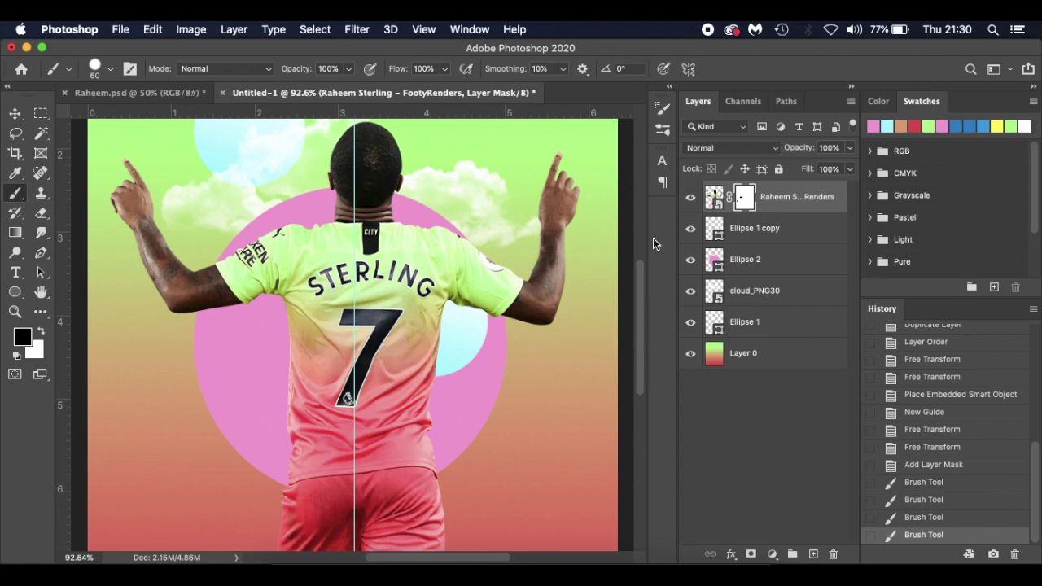
- Disable and re-enable the player's layer mask to compare the watermark area with and without masking
{"action": "right_click", "coordinate": [745, 204]}
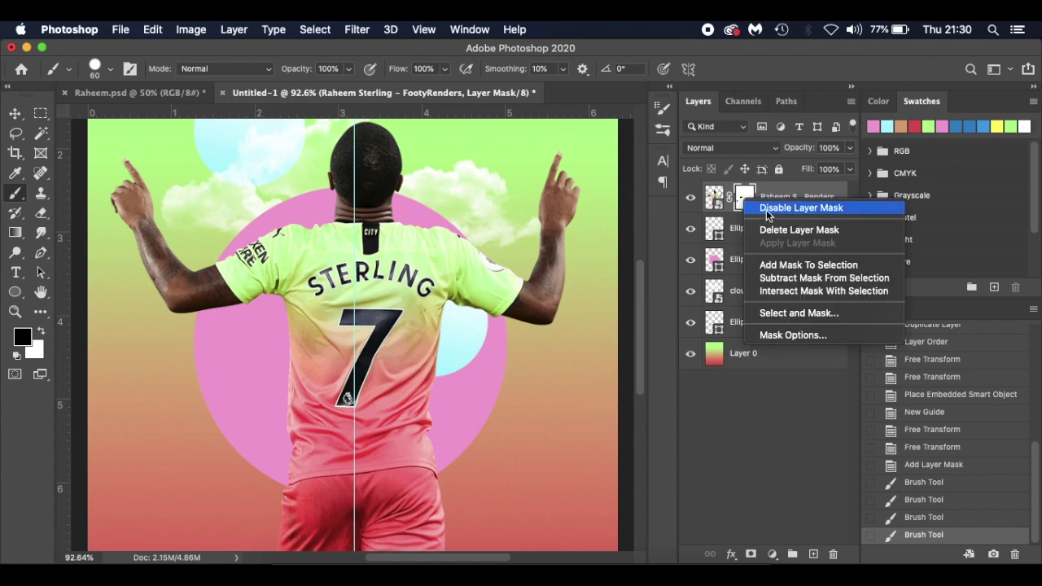
{"action": "left_click", "coordinate": [766, 210]}
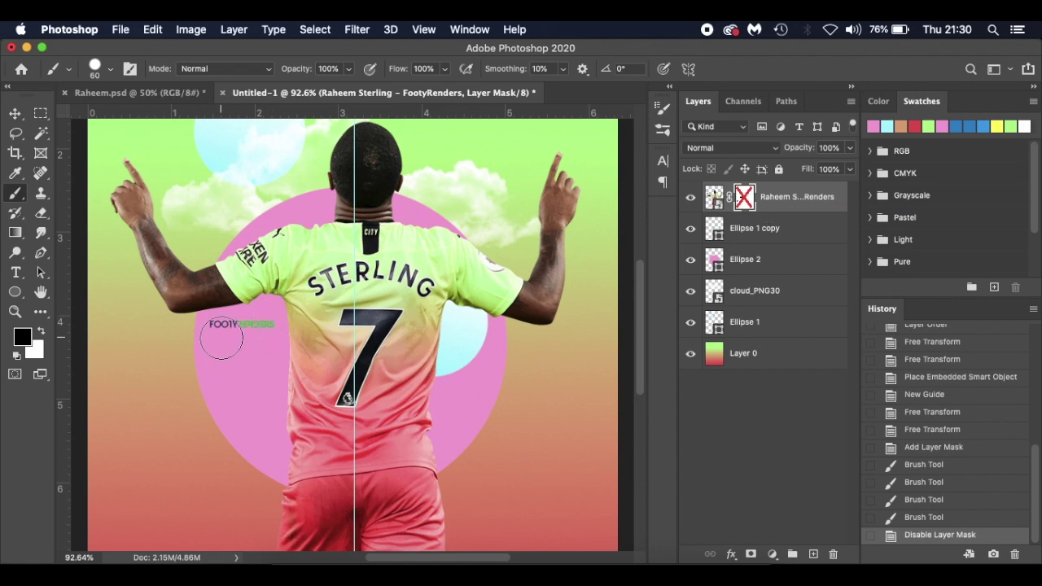
{"action": "right_click", "coordinate": [743, 199]}
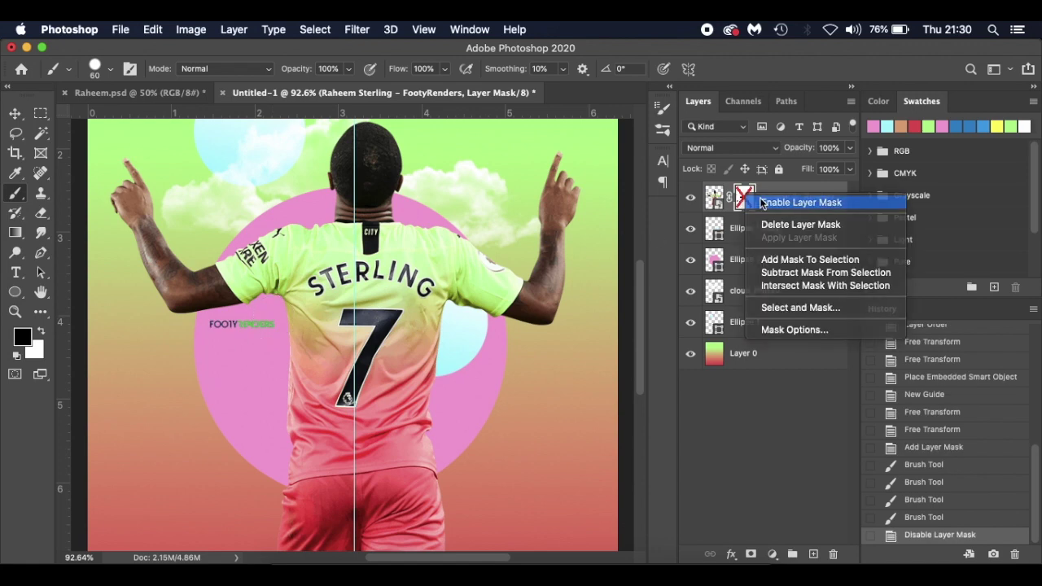
{"action": "left_click", "coordinate": [760, 203]}
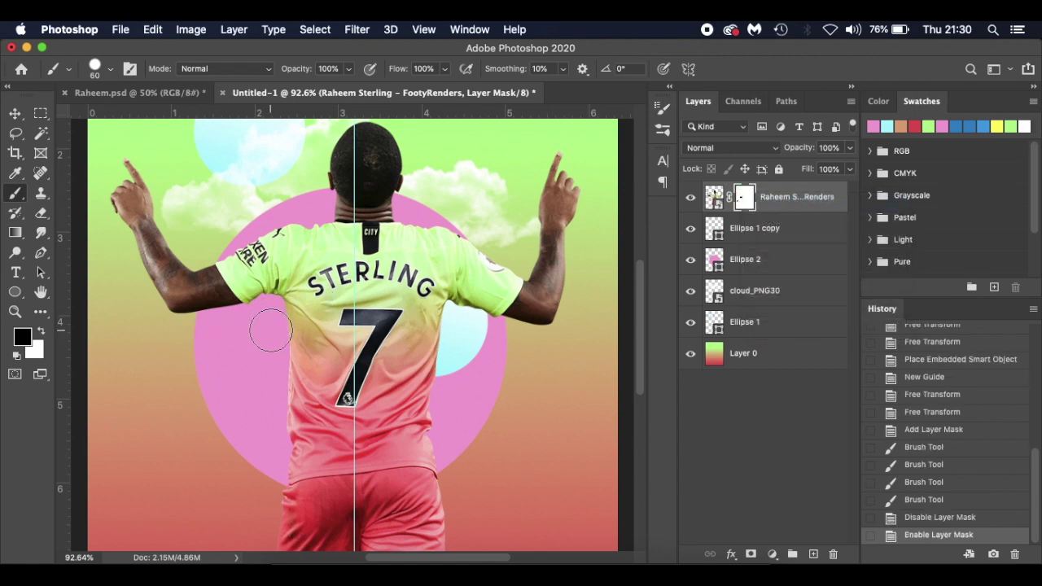
- Fade out the cut-off lower edge of the player's shorts on the mask with a black 200 px Soft Round brush
{"action": "scroll", "coordinate": [271, 330], "scroll_direction": "down", "scroll_amount": 5}
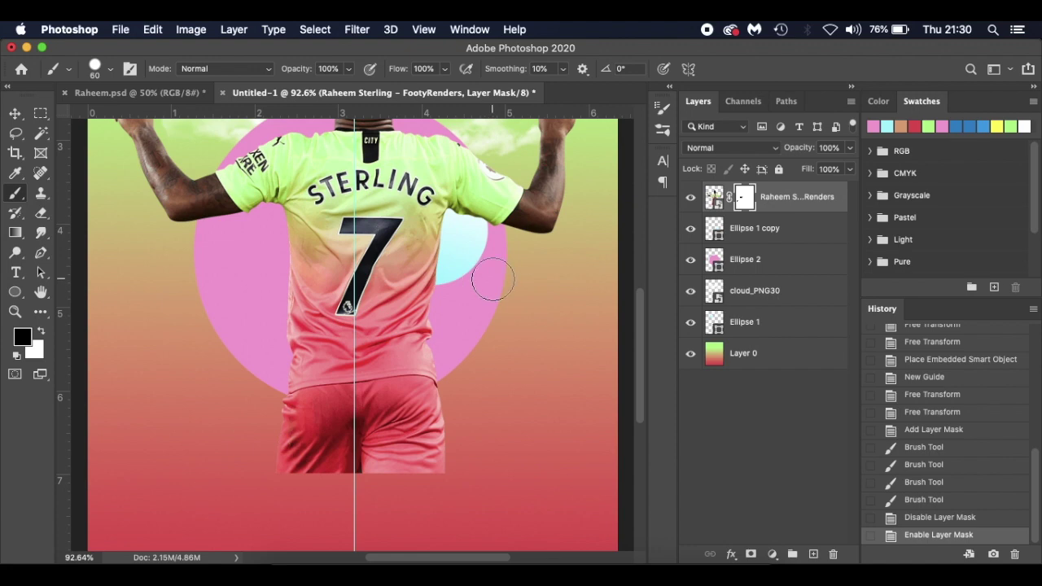
{"action": "scroll", "coordinate": [472, 402], "scroll_direction": "down", "scroll_amount": 4}
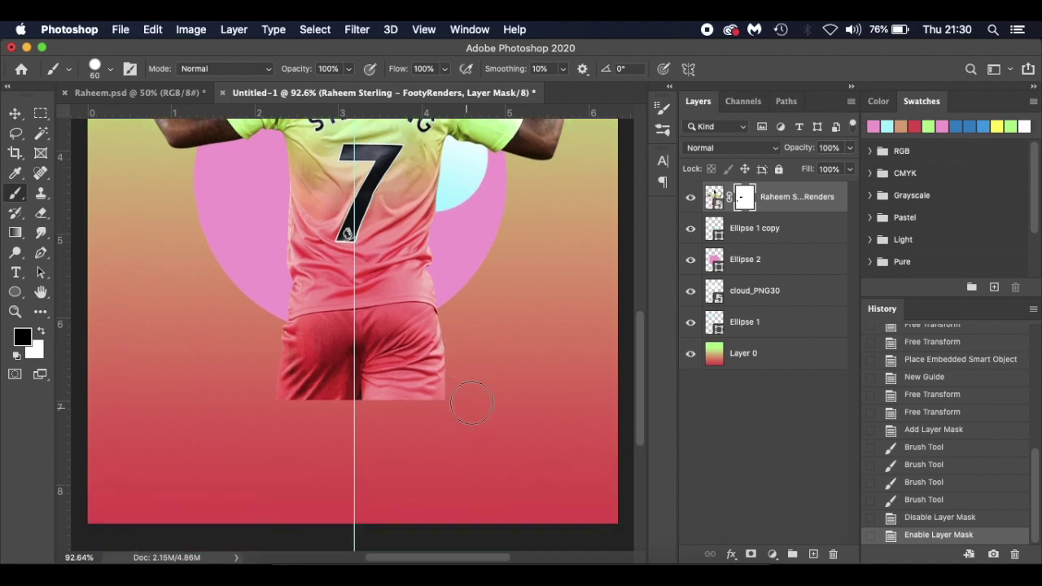
{"action": "right_click", "coordinate": [505, 368]}
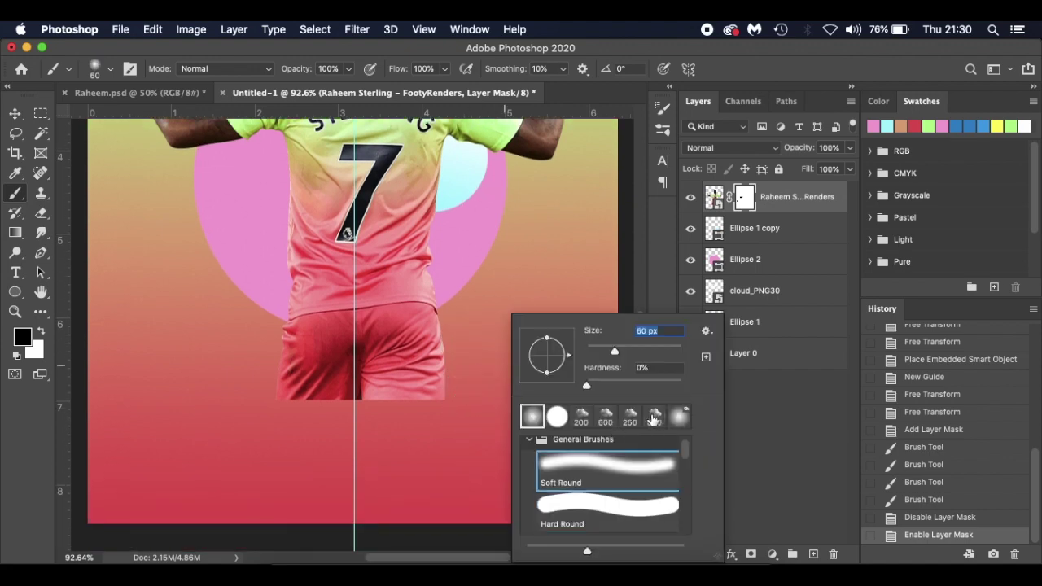
{"action": "left_click", "coordinate": [178, 390]}
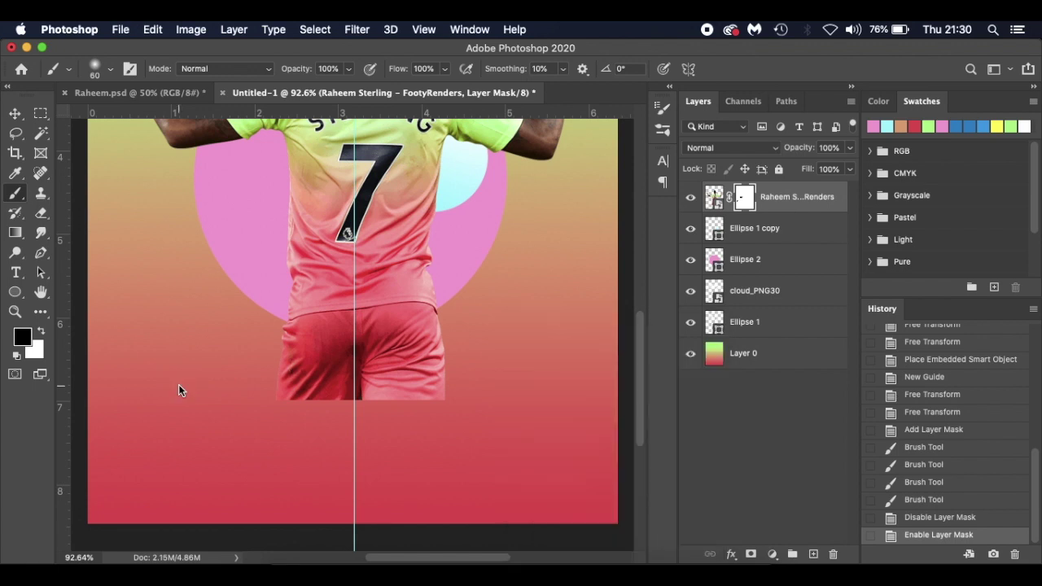
{"action": "key", "text": "bracketright"}
{"action": "key", "text": "bracketright"}
{"action": "key", "text": "bracketright"}
{"action": "key", "text": "bracketright"}
{"action": "key", "text": "bracketright"}
{"action": "key", "text": "bracketright"}
{"action": "key", "text": "bracketright"}
{"action": "key", "text": "bracketright"}
{"action": "left_click_drag", "start_coordinate": [174, 430], "coordinate": [489, 435]}
{"action": "mouse_move", "coordinate": [115, 432]}
{"action": "left_mouse_down"}
{"action": "mouse_move", "coordinate": [318, 428]}
{"action": "mouse_move", "coordinate": [485, 448]}
{"action": "mouse_move", "coordinate": [154, 436]}
{"action": "mouse_move", "coordinate": [541, 454]}
{"action": "mouse_move", "coordinate": [497, 448]}
{"action": "left_mouse_up"}
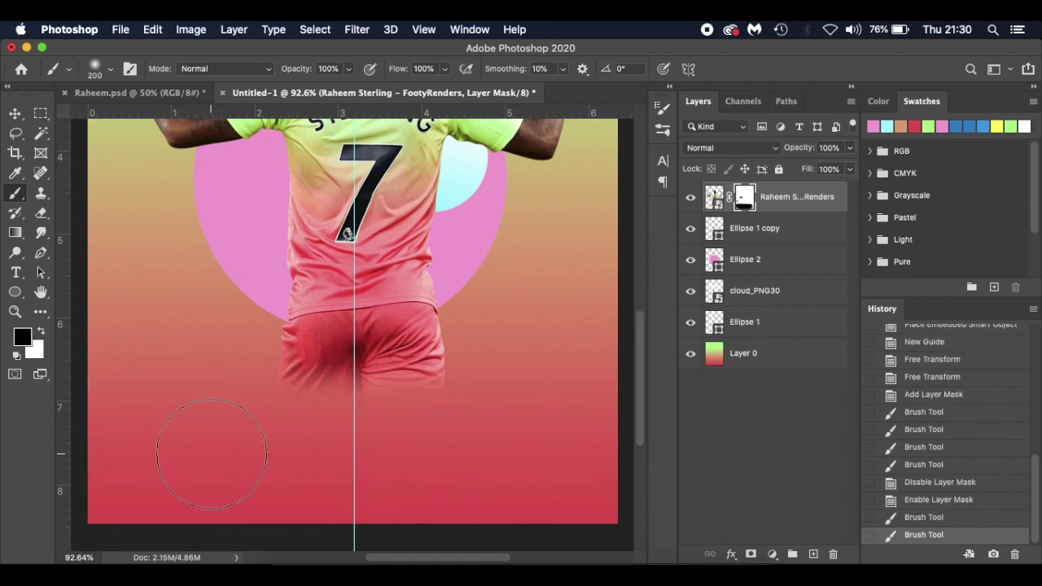
- Enlarge the soft brush to 300 px and fade the player's shorts further upward on the mask
{"action": "key", "text": "bracketright"}
{"action": "key", "text": "bracketright"}
{"action": "mouse_move", "coordinate": [163, 396]}
{"action": "left_mouse_down"}
{"action": "mouse_move", "coordinate": [244, 395]}
{"action": "mouse_move", "coordinate": [546, 448]}
{"action": "left_mouse_up"}
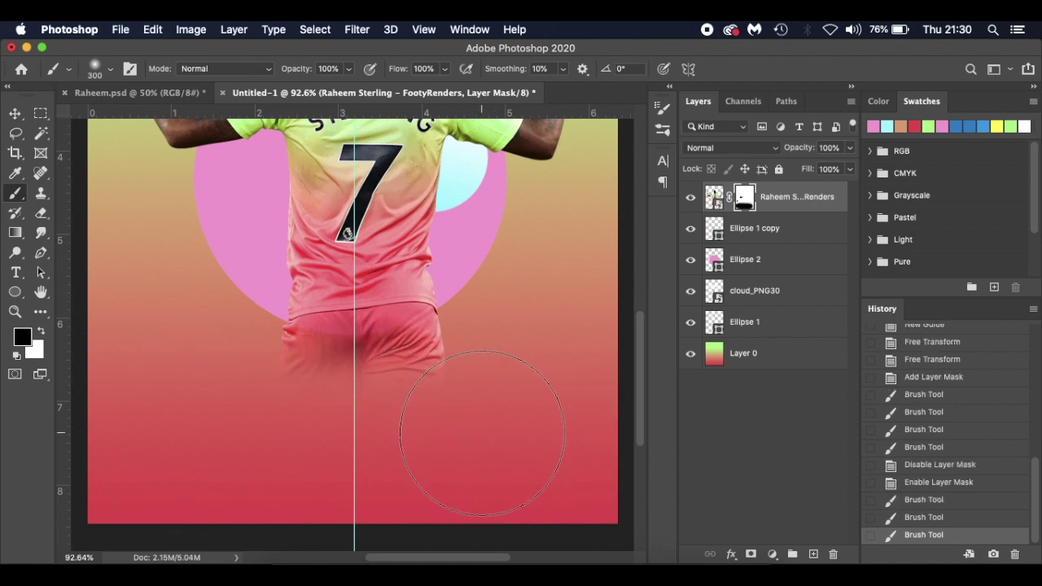
- Restore the shirt hem and upper shorts on the mask with a white 100 px soft brush at 69% opacity
{"action": "key", "text": "x"}
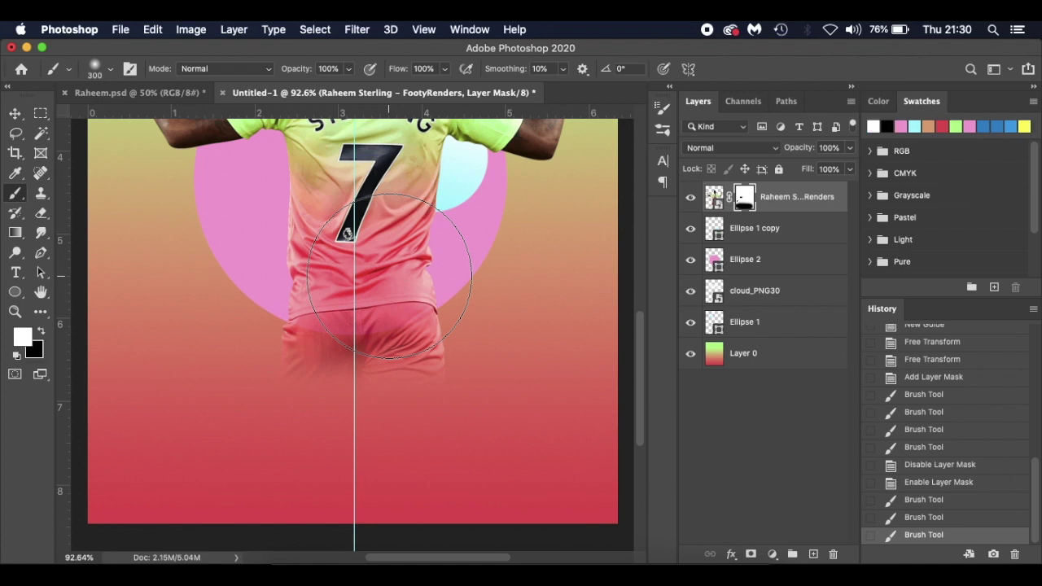
{"action": "key", "text": "bracketleft"}
{"action": "key", "text": "bracketleft"}
{"action": "key", "text": "bracketleft"}
{"action": "key", "text": "bracketleft"}
{"action": "key", "text": "bracketleft"}
{"action": "key", "text": "bracketleft"}
{"action": "left_click_drag", "start_coordinate": [298, 71], "coordinate": [274, 69]}
{"action": "mouse_move", "coordinate": [312, 306]}
{"action": "left_mouse_down"}
{"action": "mouse_move", "coordinate": [329, 321]}
{"action": "mouse_move", "coordinate": [376, 317]}
{"action": "mouse_move", "coordinate": [417, 297]}
{"action": "mouse_move", "coordinate": [242, 290]}
{"action": "mouse_move", "coordinate": [244, 280]}
{"action": "left_mouse_up"}
{"action": "left_click_drag", "start_coordinate": [414, 289], "coordinate": [439, 276]}
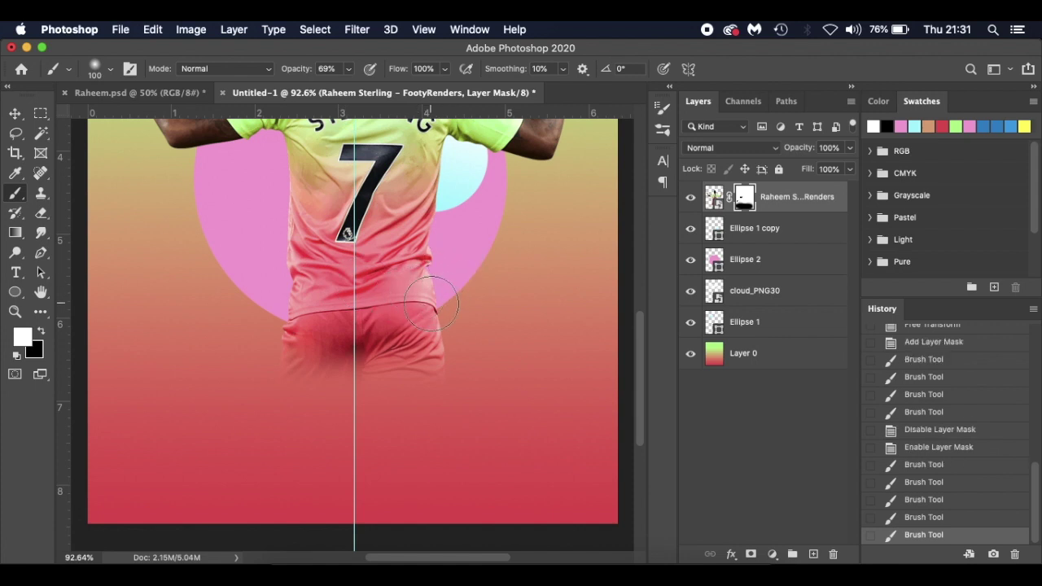
{"action": "left_click", "coordinate": [244, 283]}
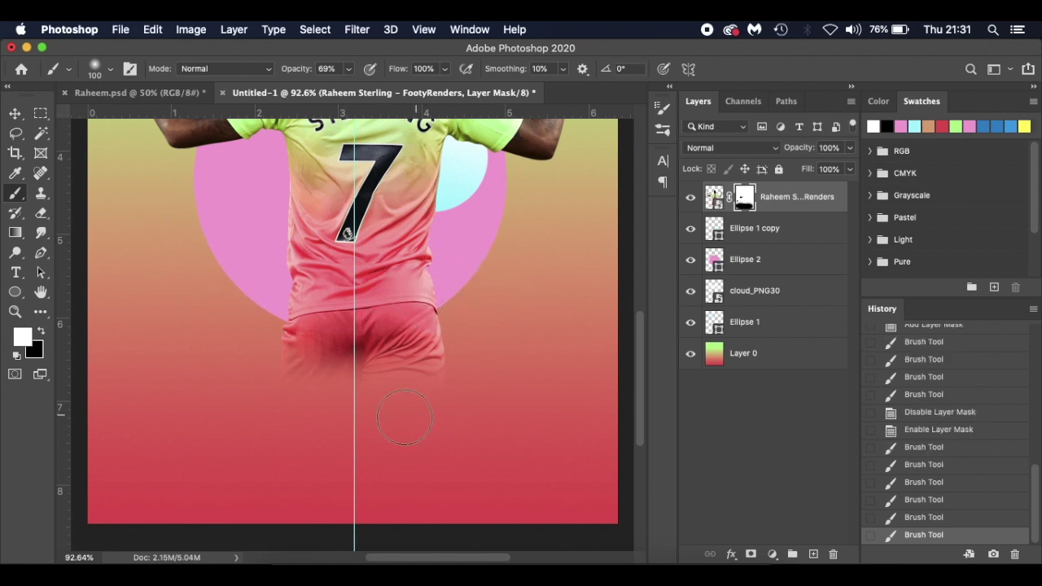
{"action": "key", "text": "super+minus"}
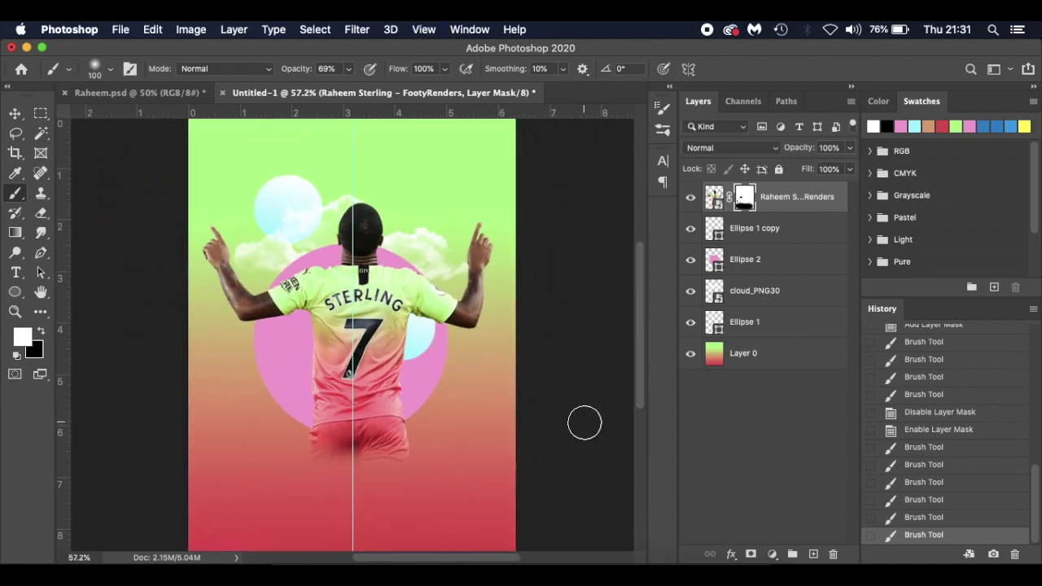
- Add a new layer above the player and set up the Rectangle Tool with the light blue recently used colour as fill
{"action": "key", "text": "v"}
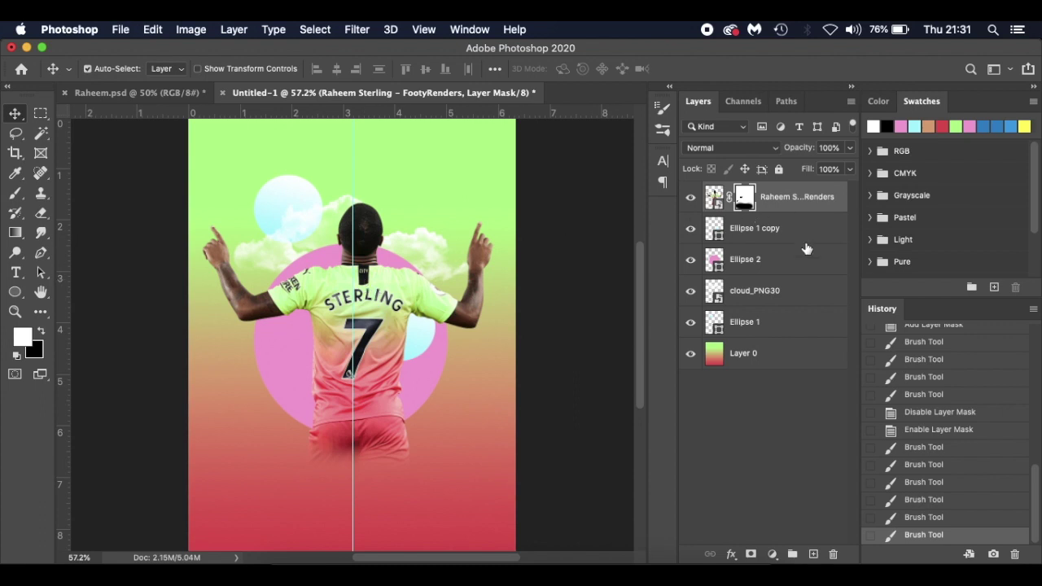
{"action": "left_click", "coordinate": [812, 554]}
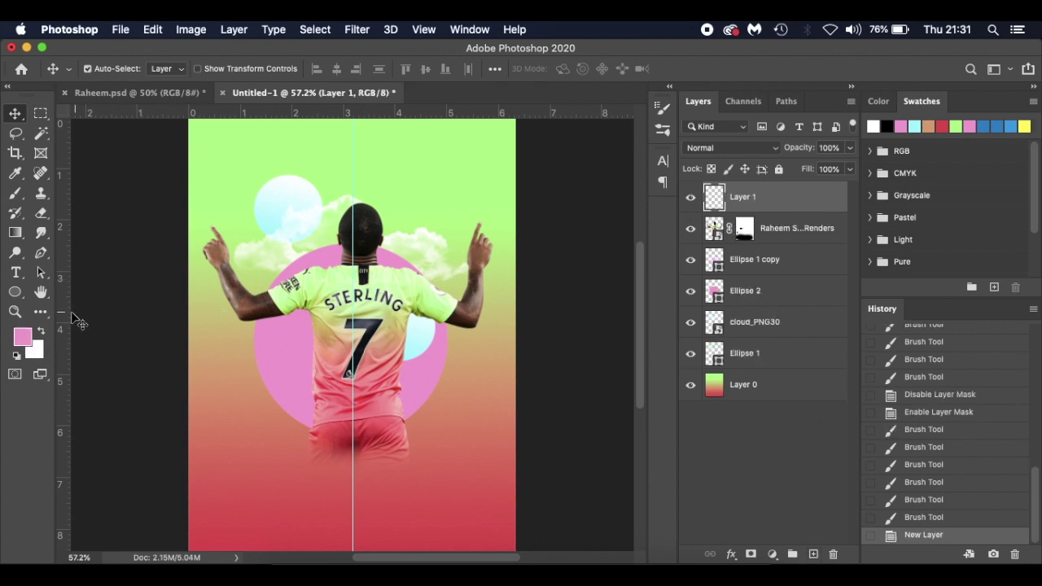
{"action": "left_click", "coordinate": [14, 291]}
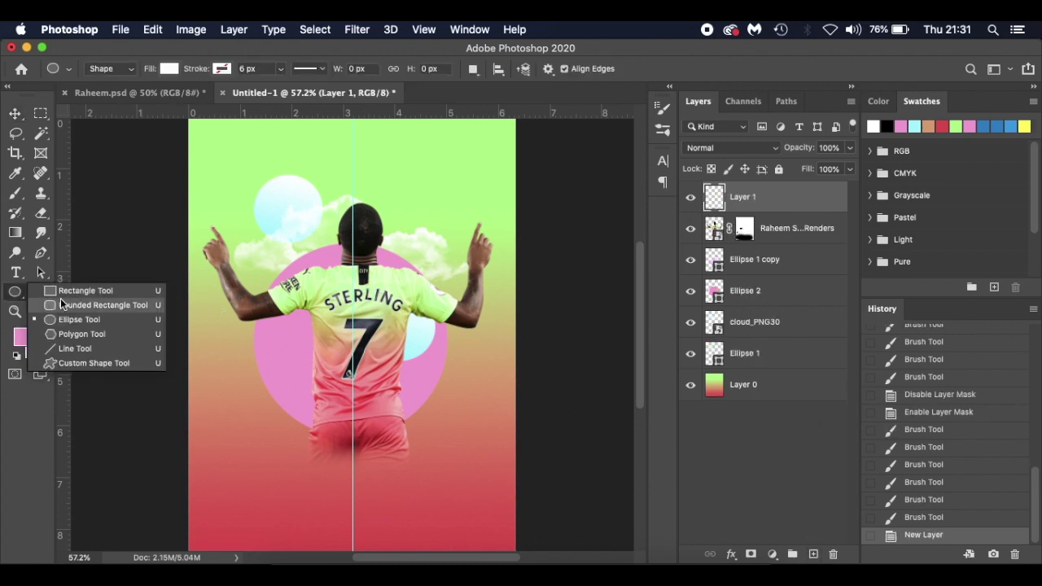
{"action": "left_click", "coordinate": [86, 291]}
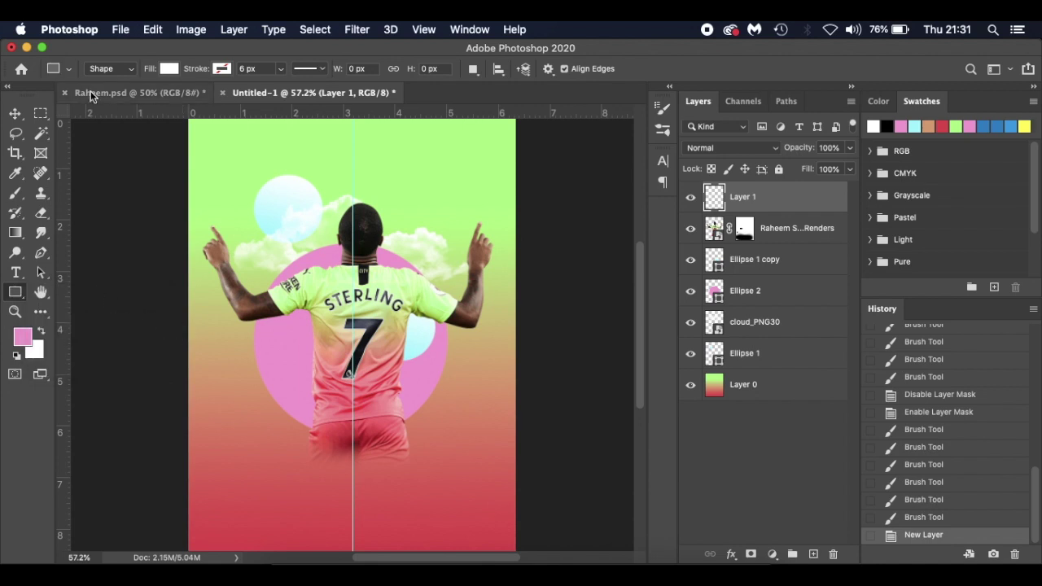
{"action": "left_click", "coordinate": [169, 69]}
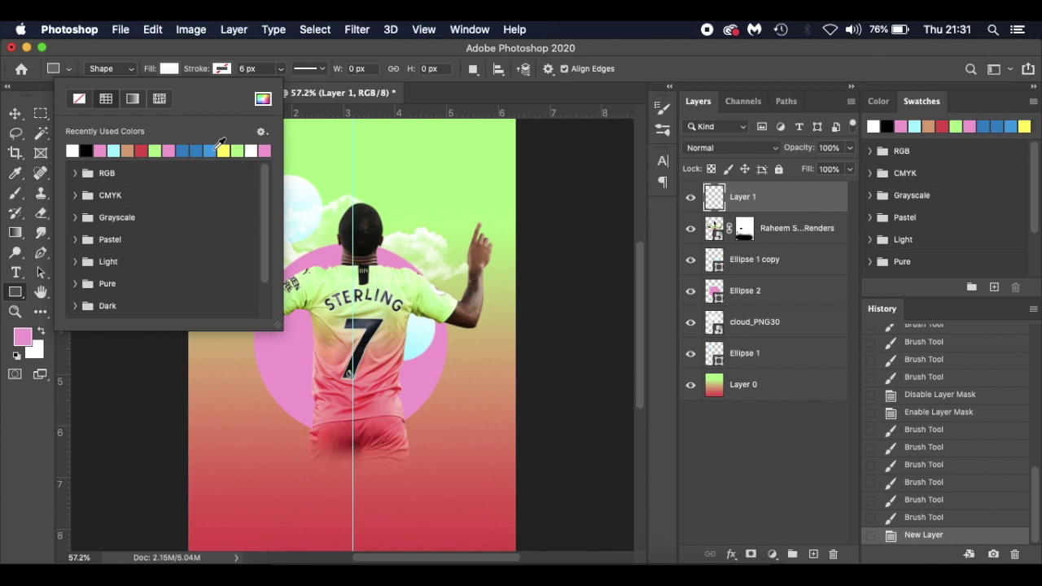
{"action": "left_click", "coordinate": [214, 149]}
{"action": "left_click", "coordinate": [161, 69]}
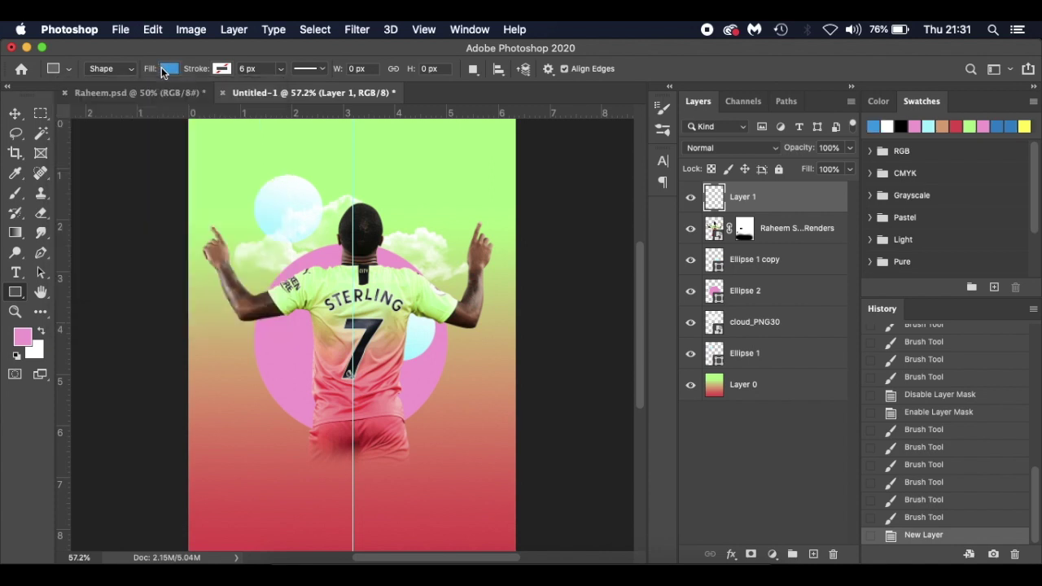
- Set the foreground colour to the light blue #39a0e2 from the recent swatches
{"action": "left_click", "coordinate": [172, 72]}
{"action": "left_click", "coordinate": [172, 72]}
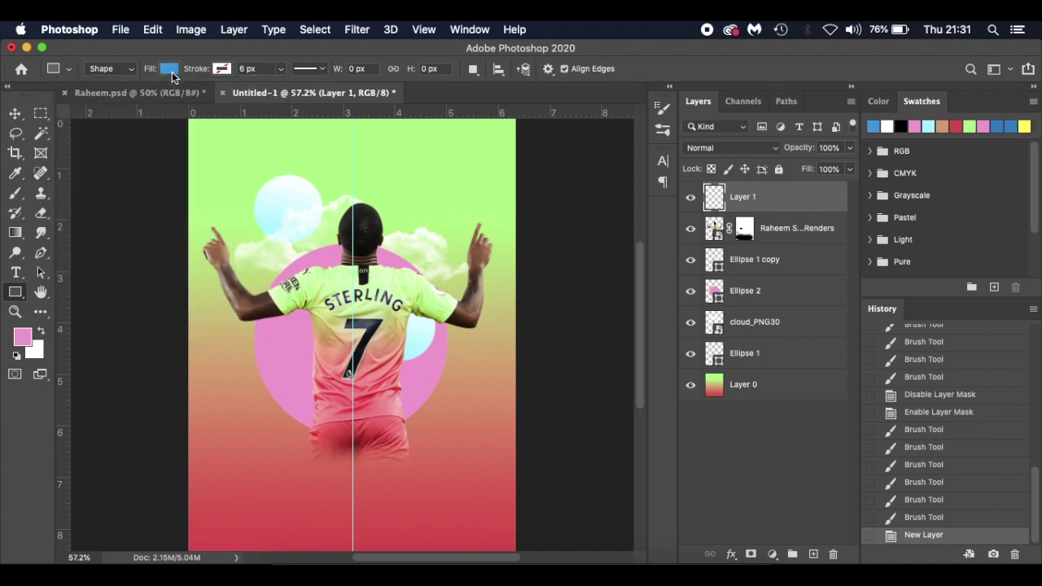
{"action": "left_click", "coordinate": [872, 127]}
{"action": "left_click", "coordinate": [22, 336]}
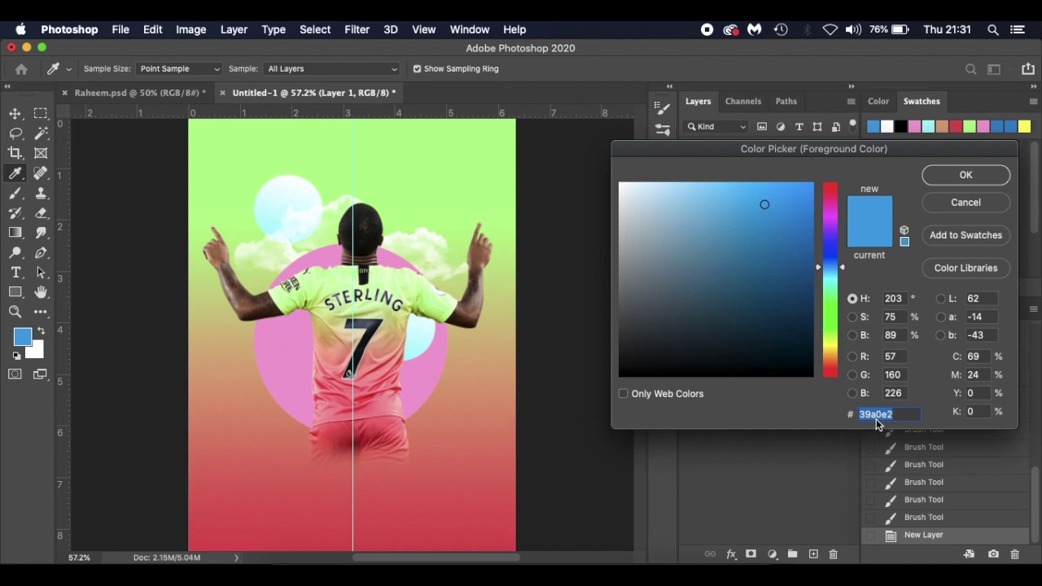
{"action": "left_click", "coordinate": [965, 175]}
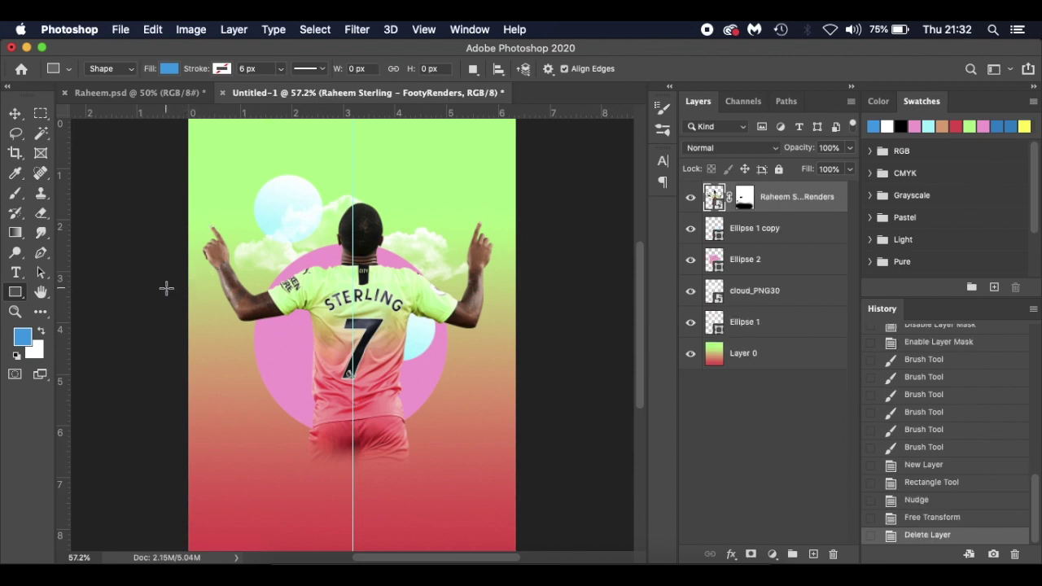
- Draw a blue banner rectangle about 850 × 30 px across the player's upper back, shift it slightly down and hide the guides
{"action": "left_click_drag", "start_coordinate": [166, 288], "coordinate": [535, 295]}
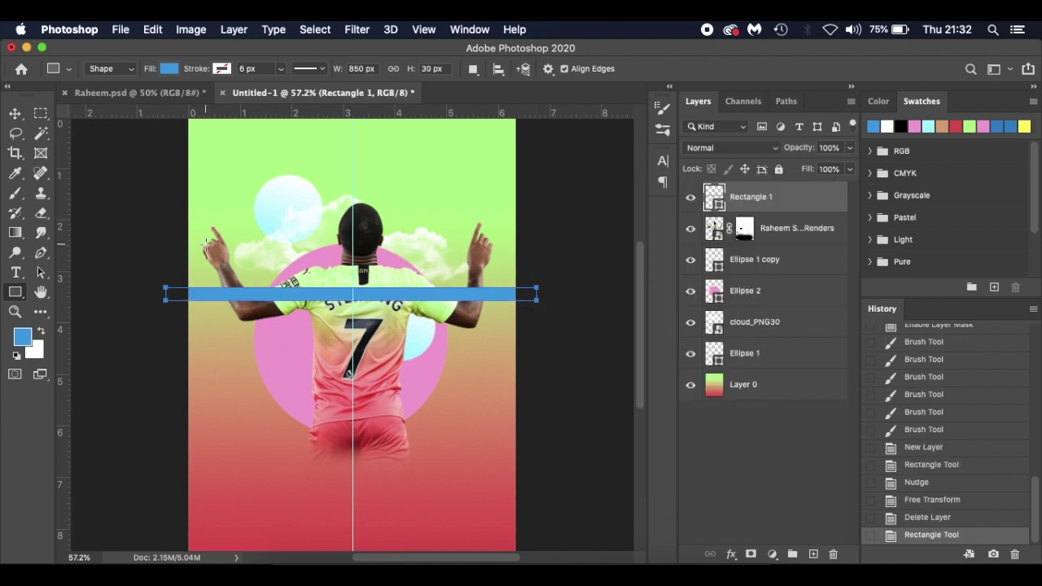
{"action": "left_click", "coordinate": [14, 113]}
{"action": "left_click_drag", "start_coordinate": [299, 294], "coordinate": [300, 303]}
{"action": "key", "text": "super+semicolon"}
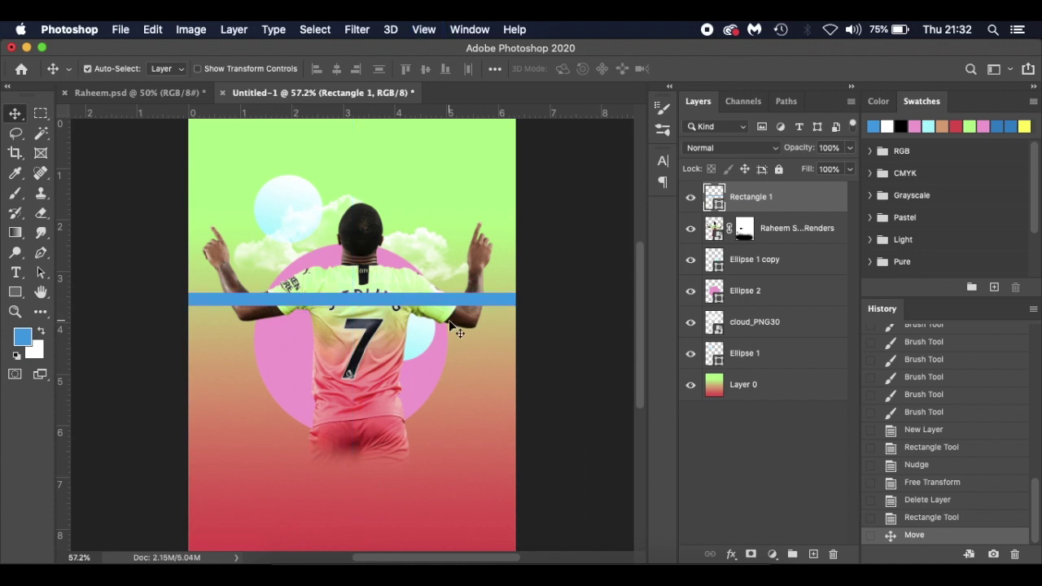
- Rename the banner's shape layer to Blue Rectangle
{"action": "key", "text": "super+equal"}
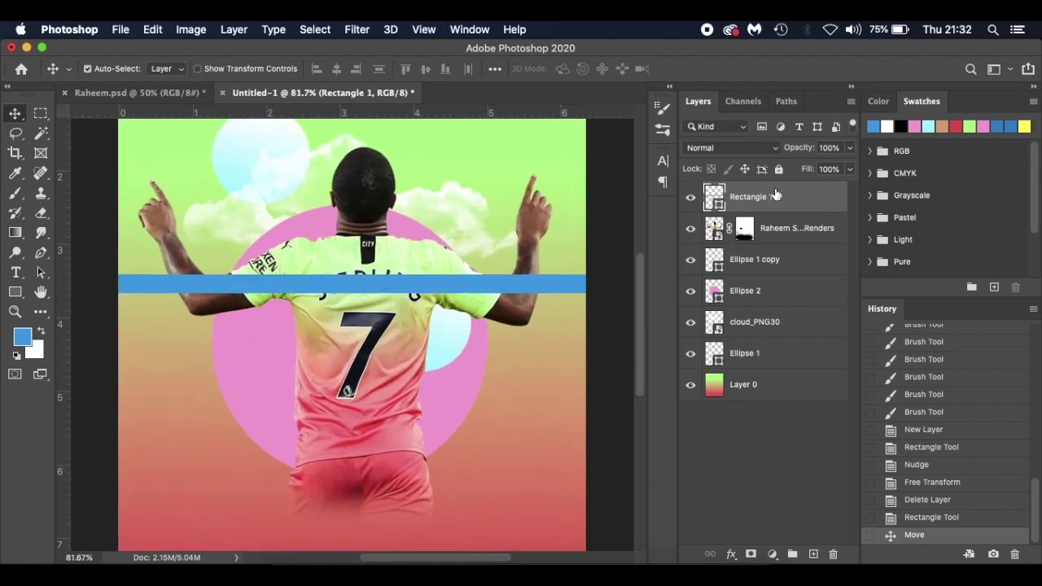
{"action": "type", "text": "Blue Rectangle"}
{"action": "key", "text": "Return"}
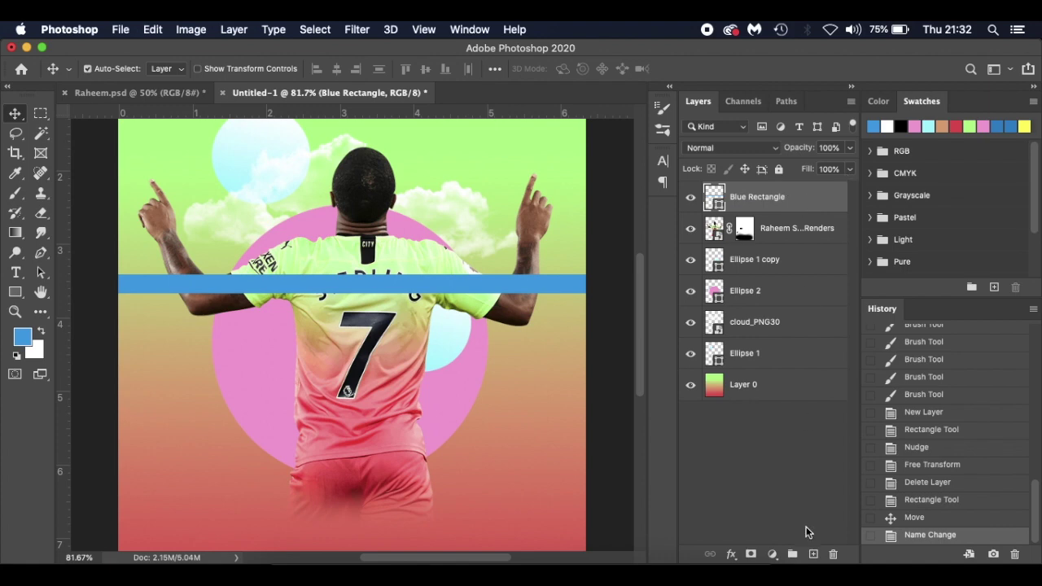
- Add a new layer and set up the Type tool with Bebas Neue Regular and the near-white colour #fdfefe
{"action": "left_click", "coordinate": [813, 554]}
{"action": "key", "text": "t"}
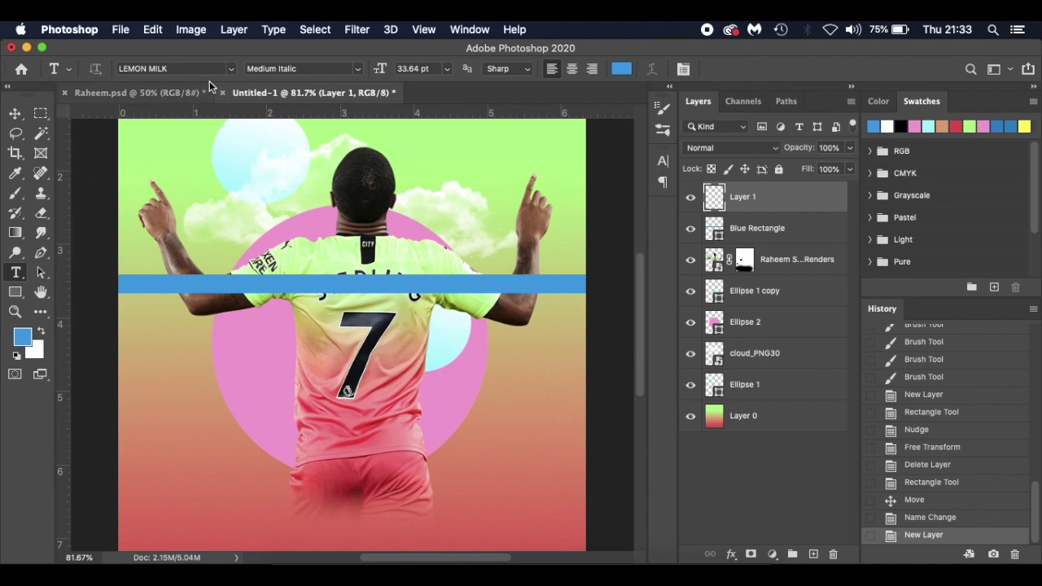
{"action": "left_click", "coordinate": [232, 71]}
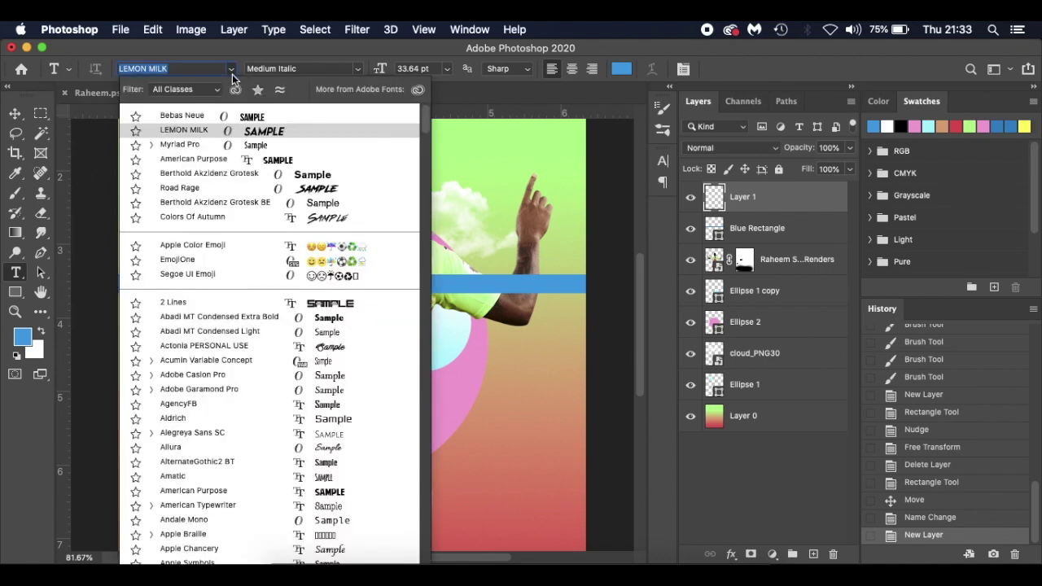
{"action": "left_click", "coordinate": [219, 115]}
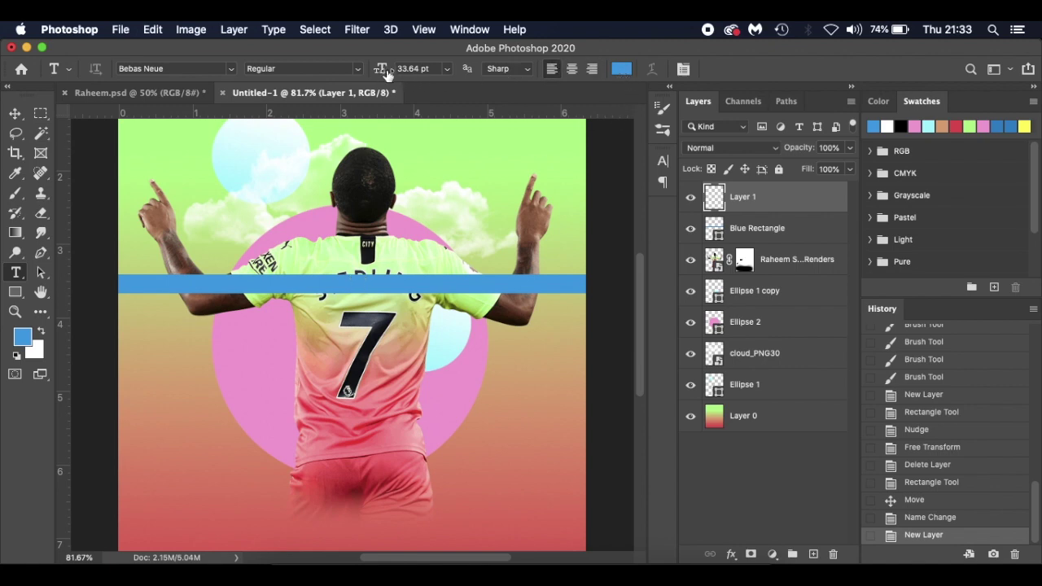
{"action": "left_click", "coordinate": [623, 69]}
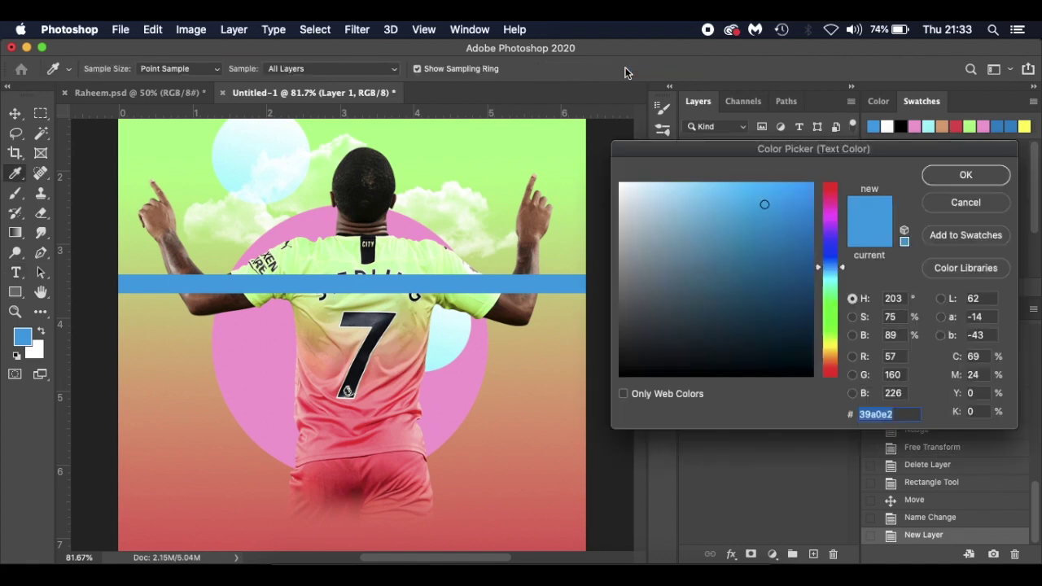
{"action": "left_click", "coordinate": [621, 186]}
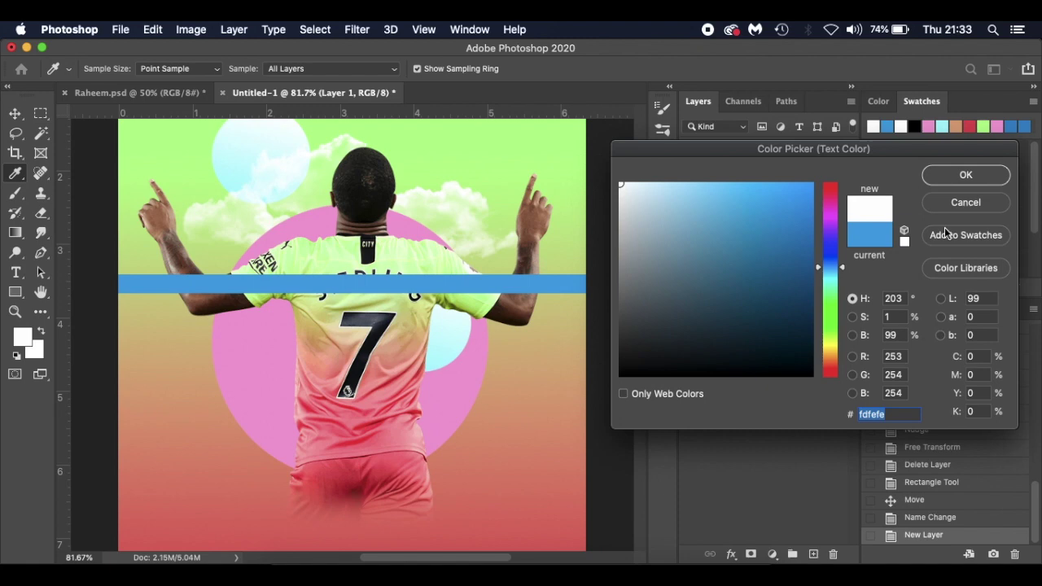
{"action": "left_click", "coordinate": [959, 175]}
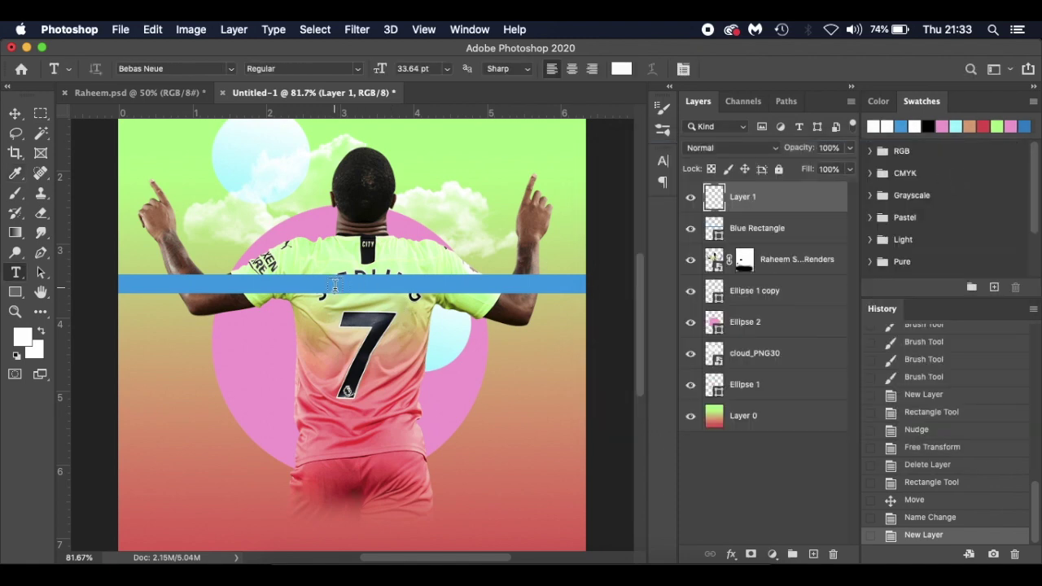
- Set the font size to 10.64 pt and write STERLING on the blue banner
{"action": "mouse_move", "coordinate": [387, 70]}
{"action": "left_mouse_down"}
{"action": "mouse_move", "coordinate": [358, 71]}
{"action": "mouse_move", "coordinate": [368, 72]}
{"action": "left_mouse_up"}
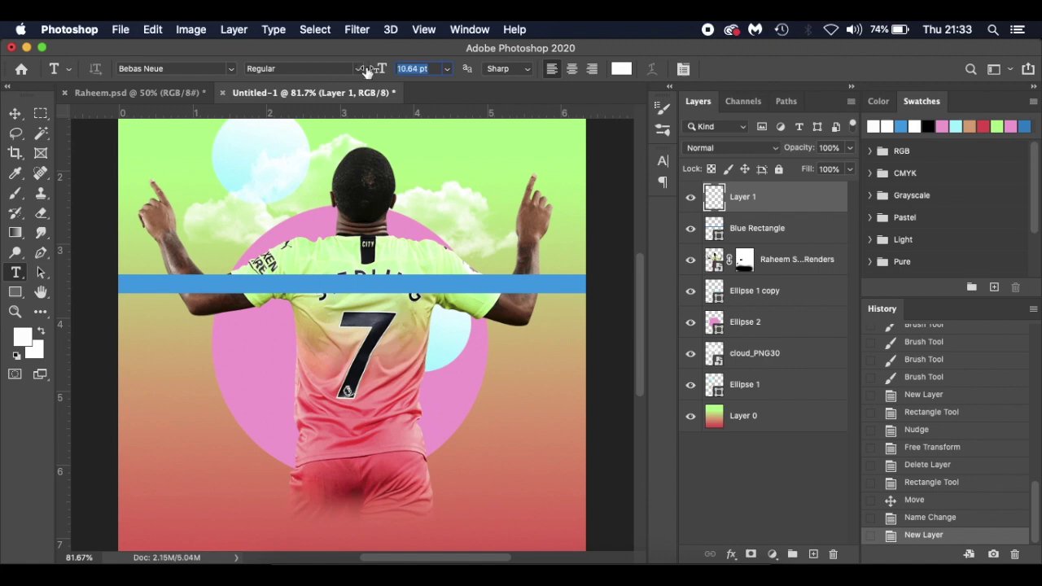
{"action": "left_click", "coordinate": [327, 291]}
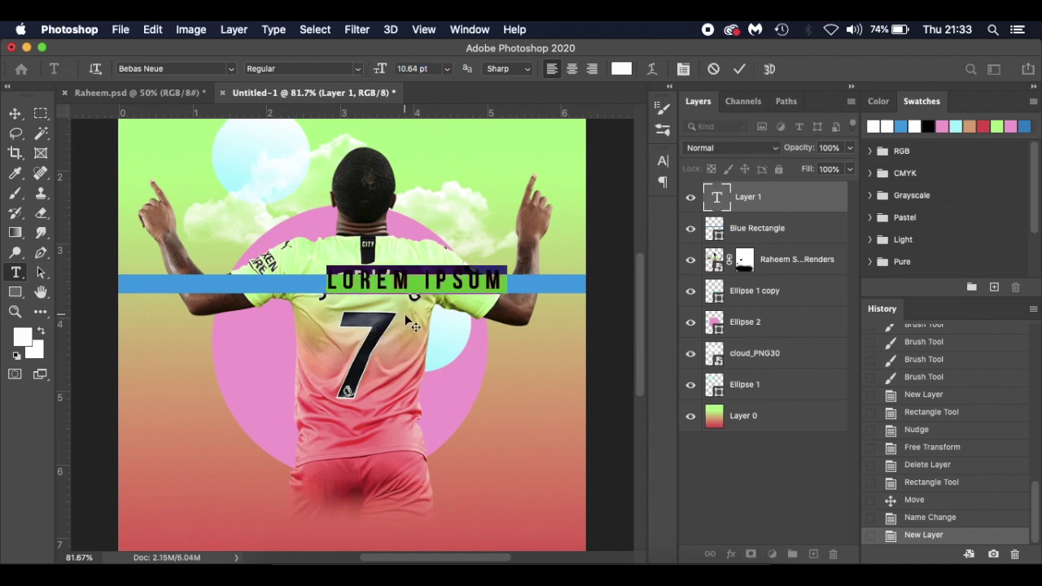
{"action": "type", "text": "ST"}
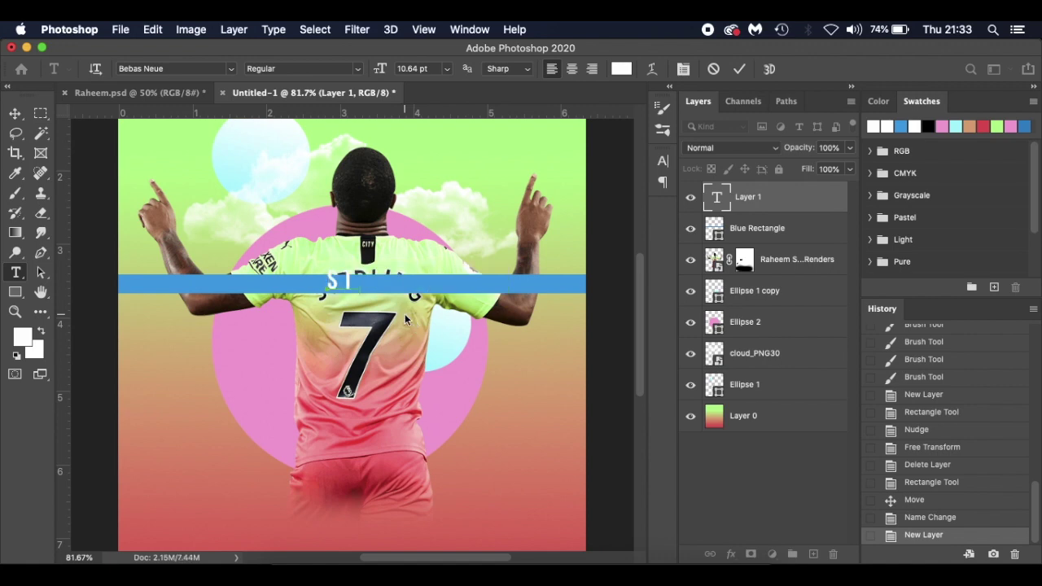
{"action": "type", "text": "ERLING"}
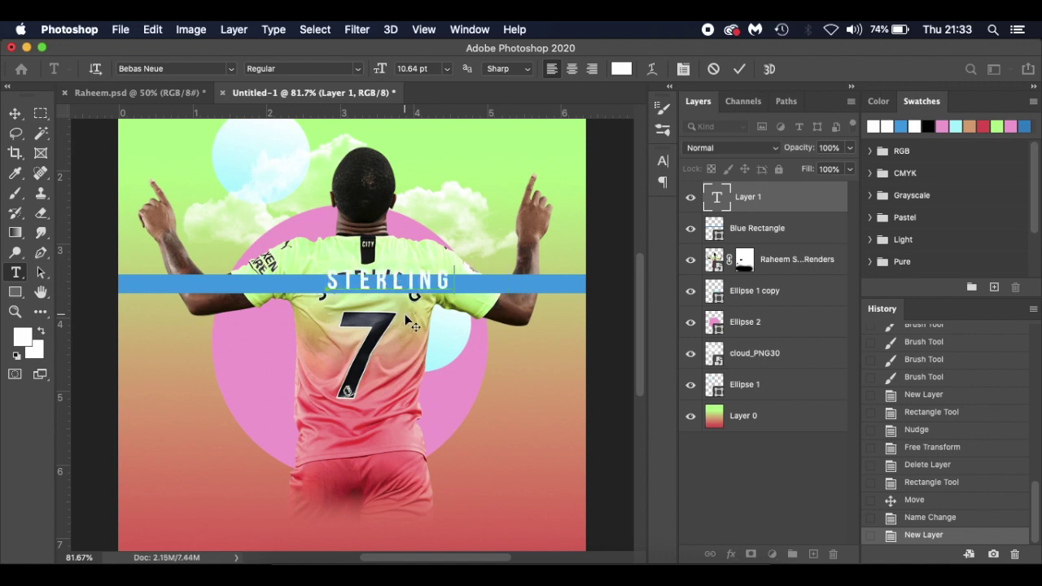
- Reduce the STERLING text to 6.64 pt and nudge it down to sit centred within the banner's height
{"action": "key", "text": "super+a"}
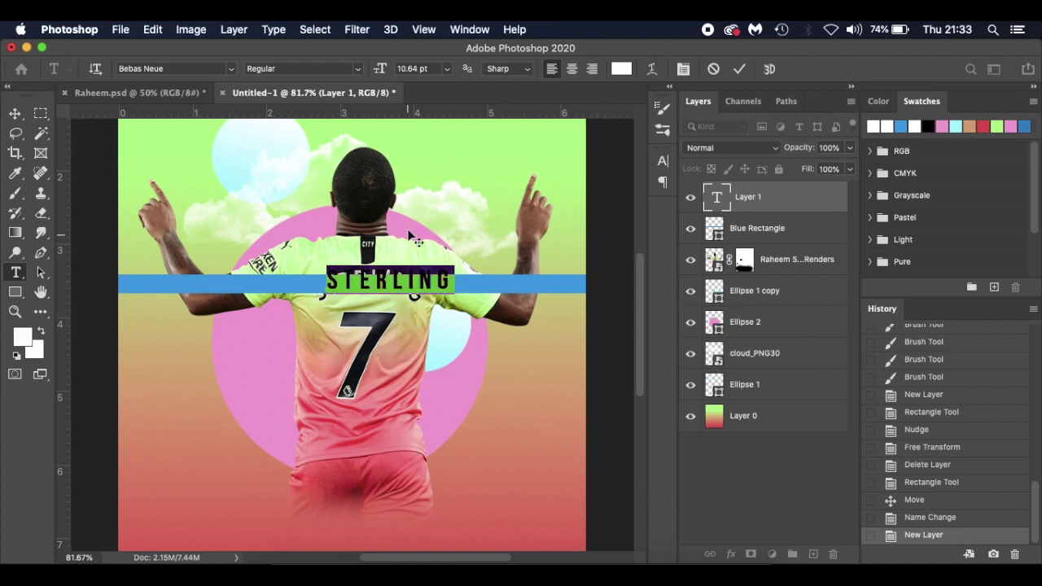
{"action": "left_click_drag", "start_coordinate": [382, 67], "coordinate": [379, 68]}
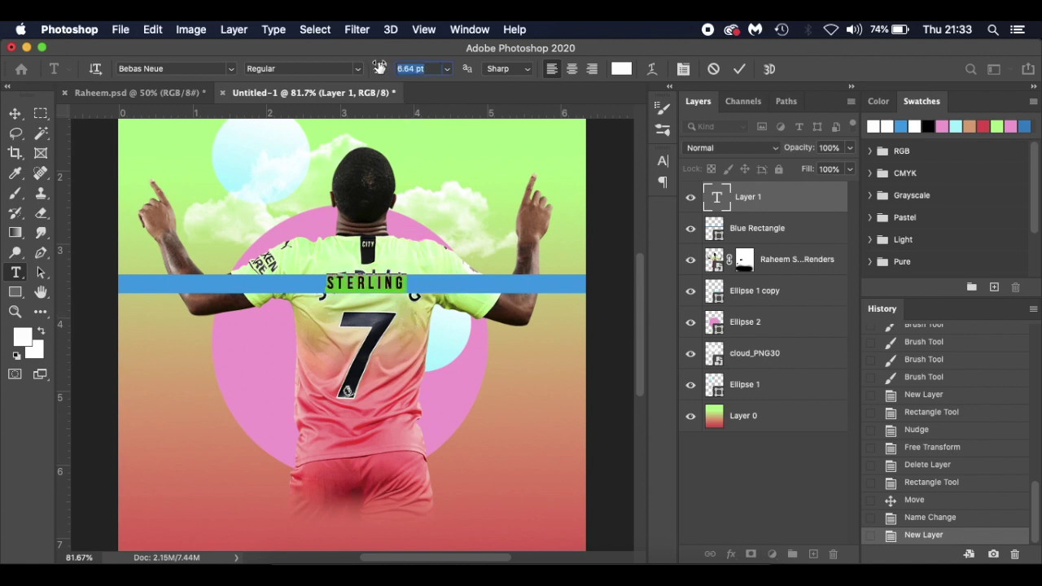
{"action": "left_click", "coordinate": [384, 282]}
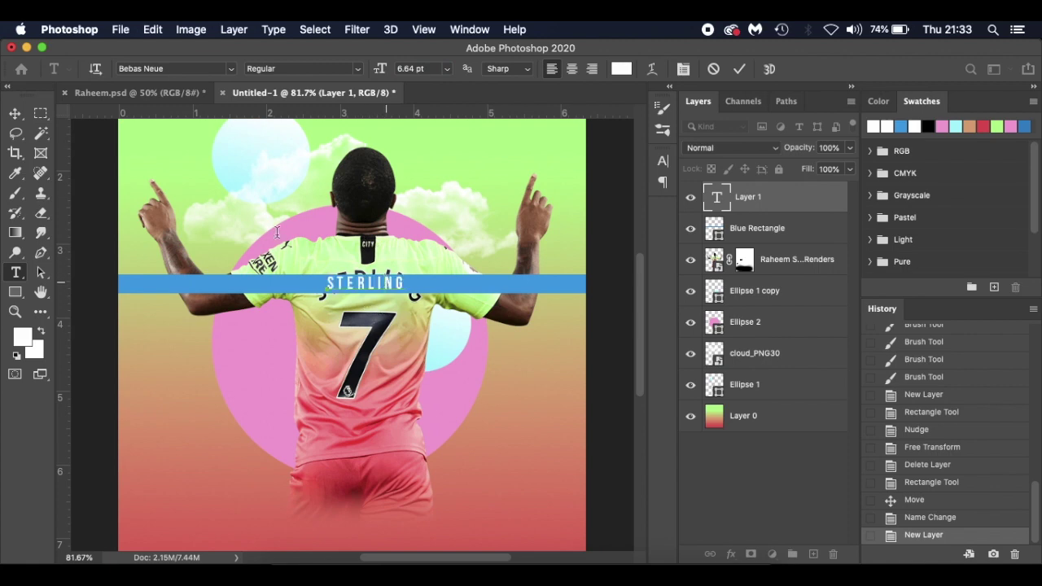
{"action": "left_click", "coordinate": [14, 113]}
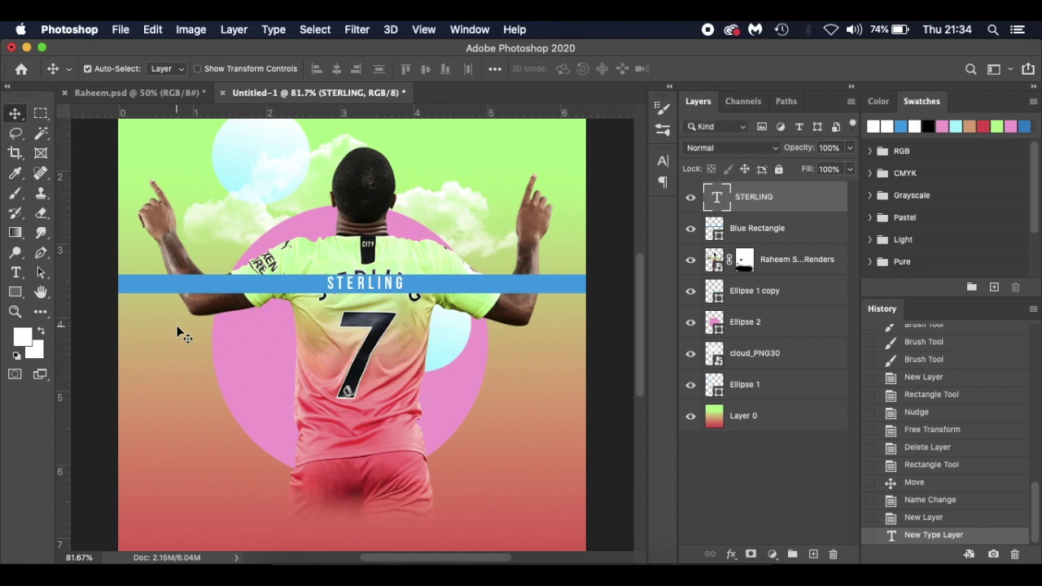
{"action": "key", "text": "Down"}
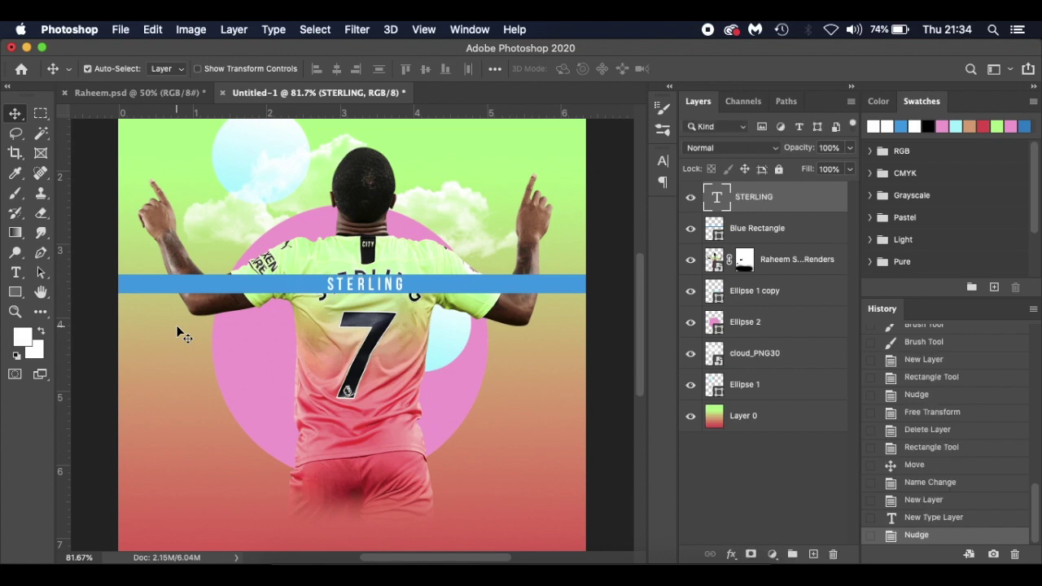
{"action": "scroll", "coordinate": [327, 314], "scroll_direction": "up", "scroll_amount": 3}
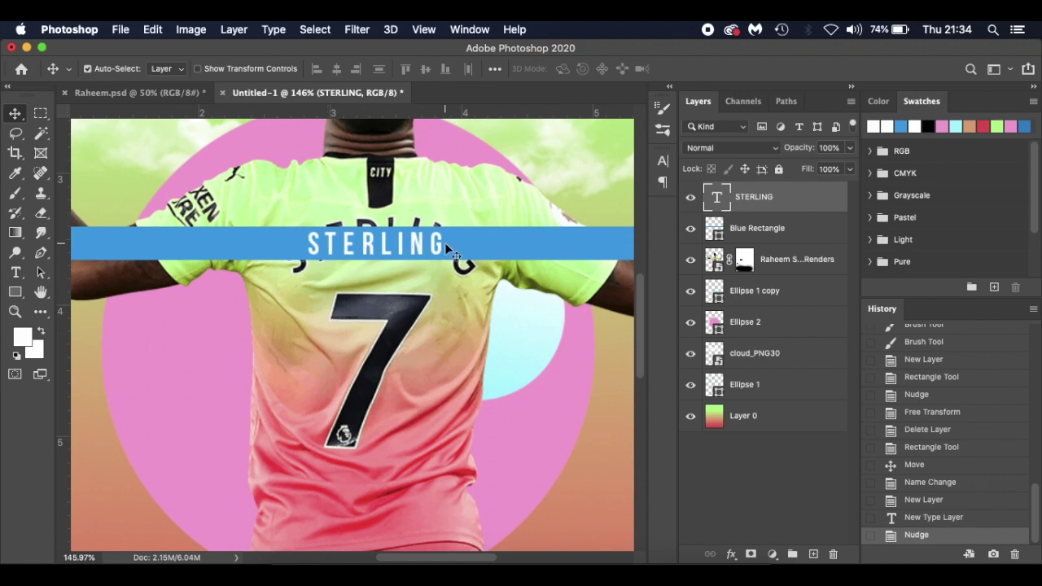
{"action": "scroll", "coordinate": [446, 248], "scroll_direction": "down", "scroll_amount": 3}
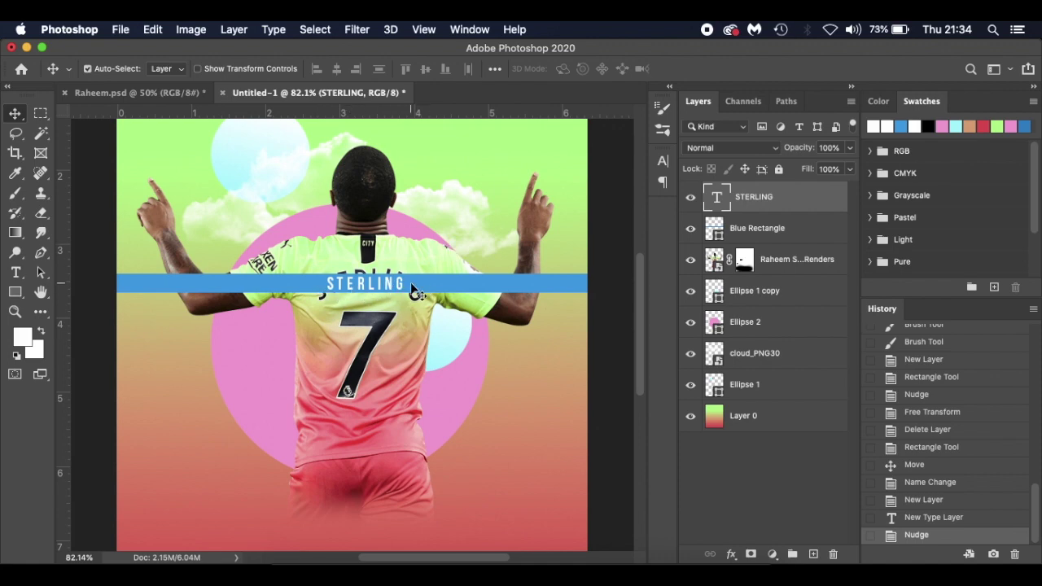
- Repeat STERLING with wide gaps until four words span the banner, shifting the line leftward past the poster's edge and nudging it up
{"action": "key", "text": "t"}
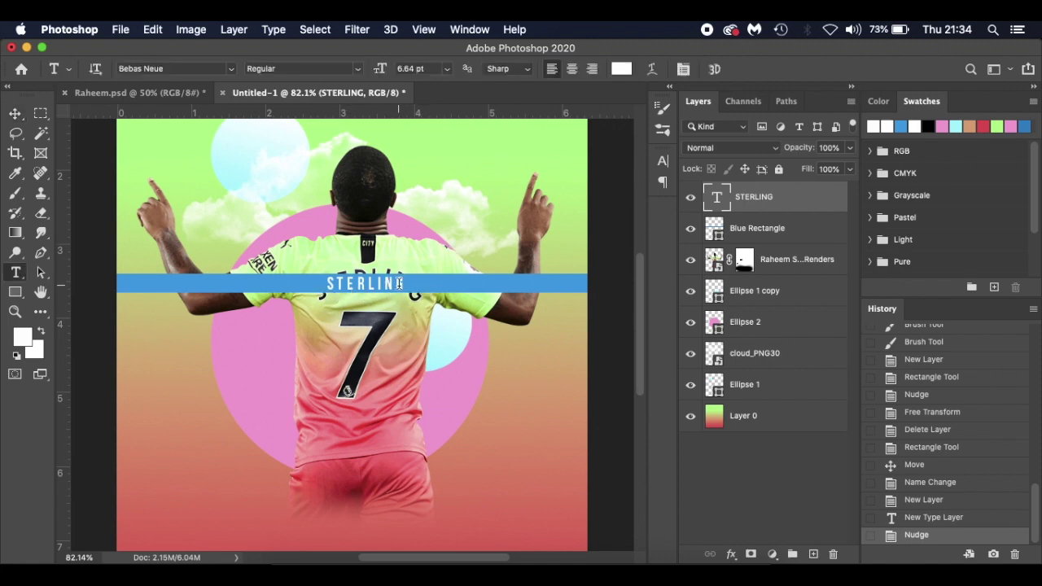
{"action": "left_click", "coordinate": [399, 283]}
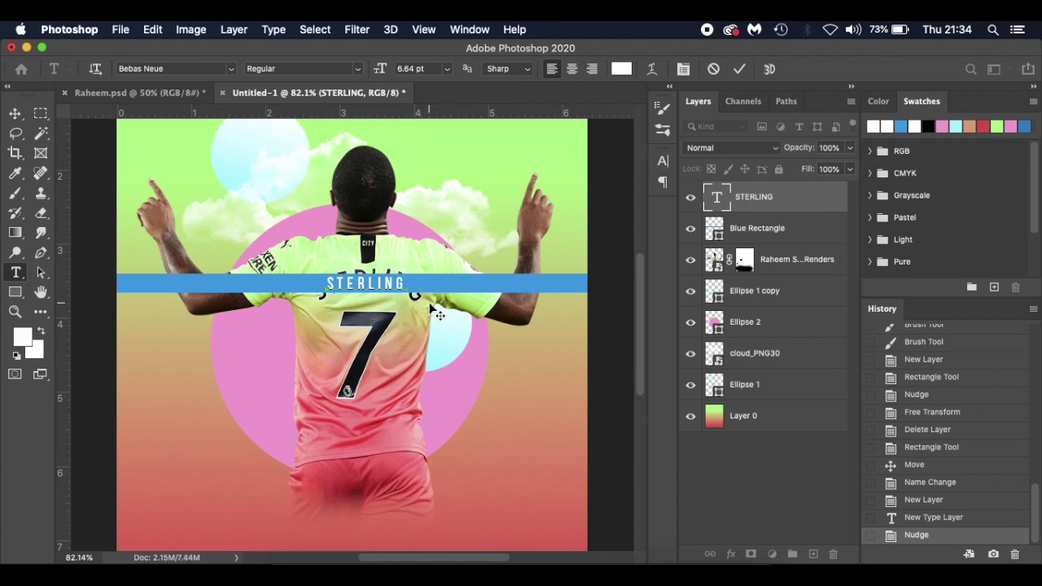
{"action": "type", "text": "STERLING"}
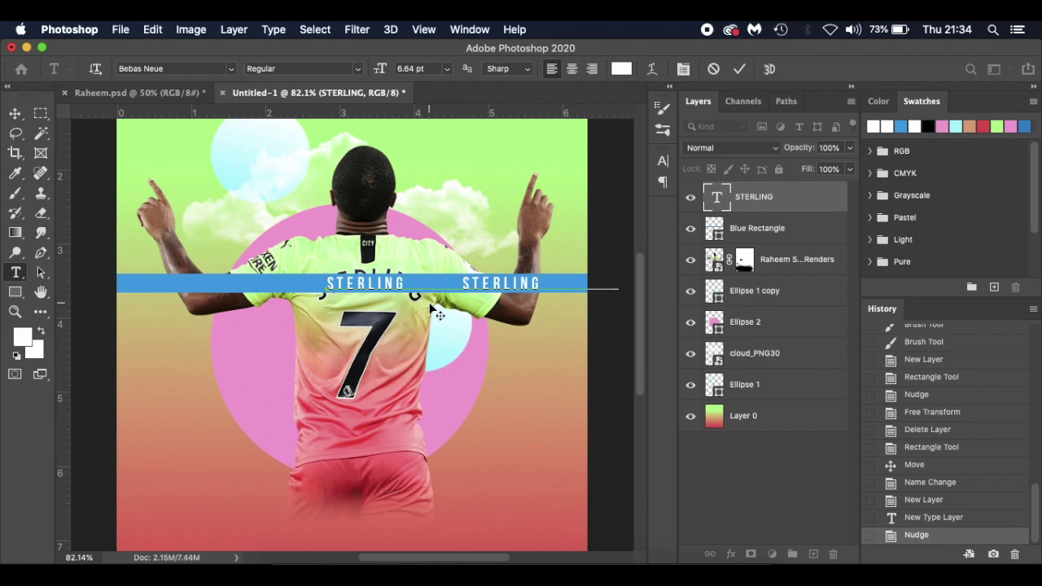
{"action": "type", "text": "            STERLING"}
{"action": "left_click_drag", "start_coordinate": [267, 322], "coordinate": [215, 316]}
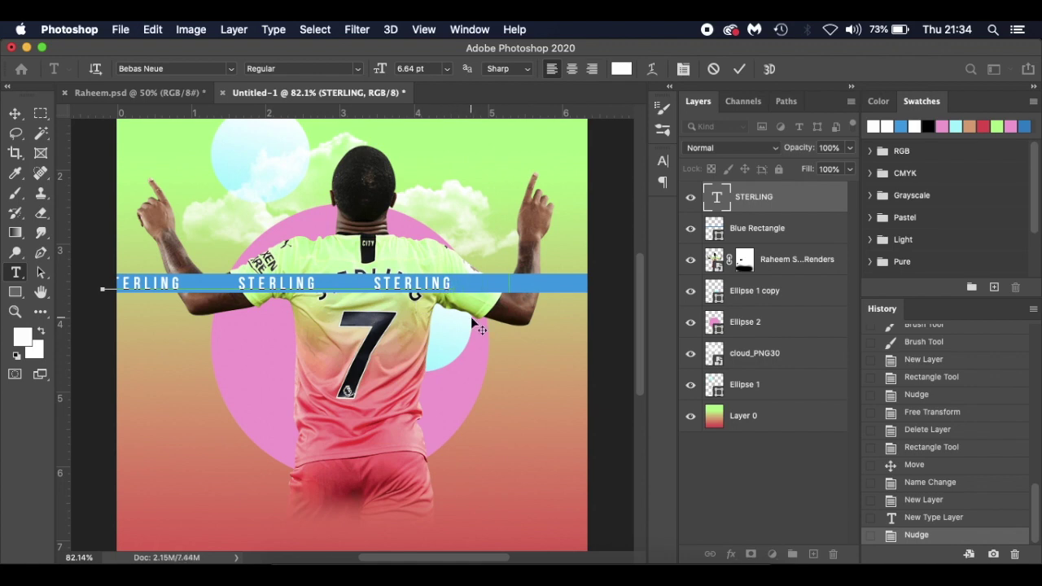
{"action": "type", "text": "STERLING"}
{"action": "left_click_drag", "start_coordinate": [465, 327], "coordinate": [471, 323]}
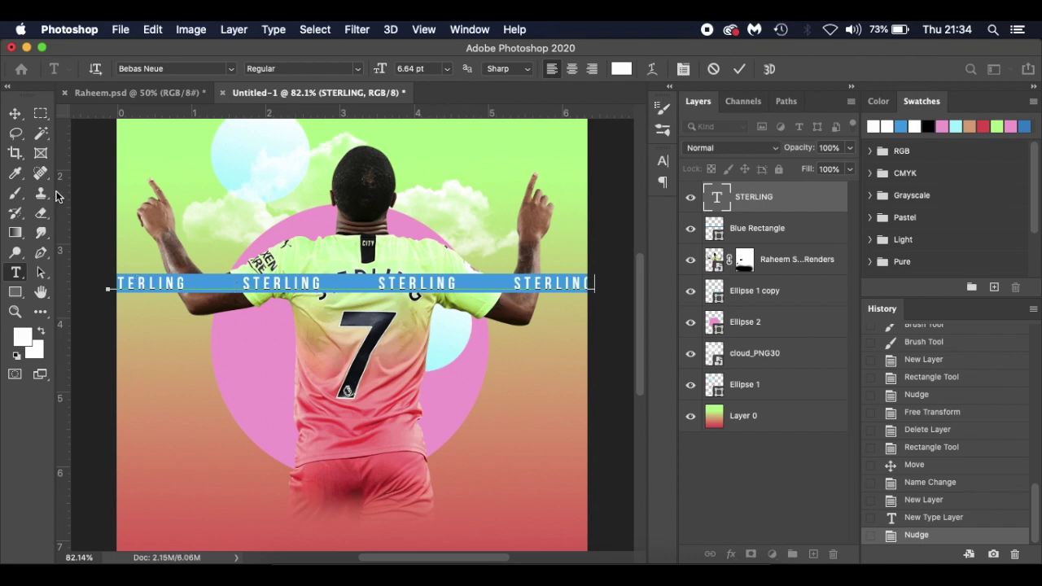
{"action": "left_click", "coordinate": [15, 113]}
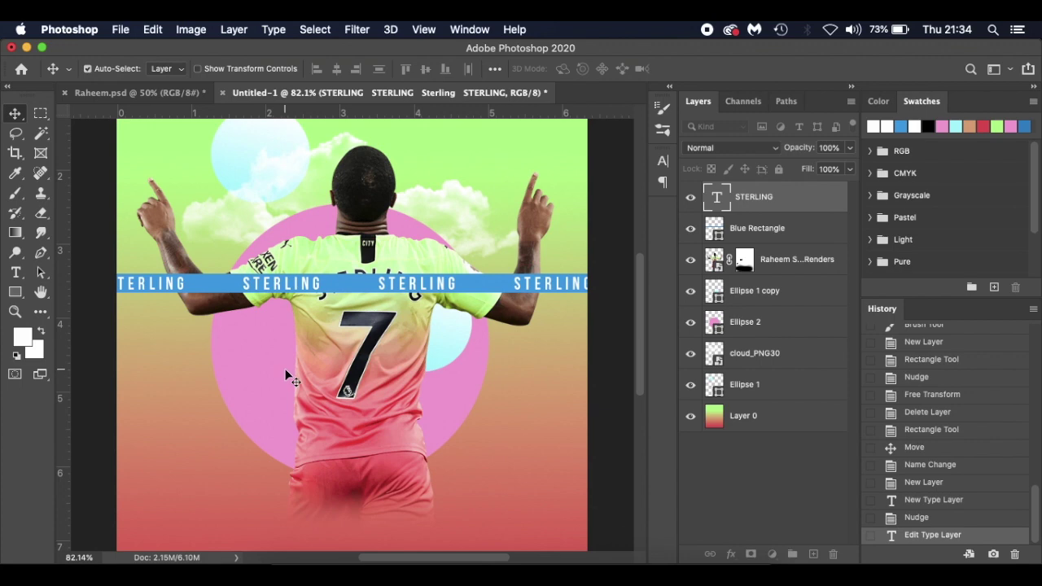
{"action": "key", "text": "Up"}
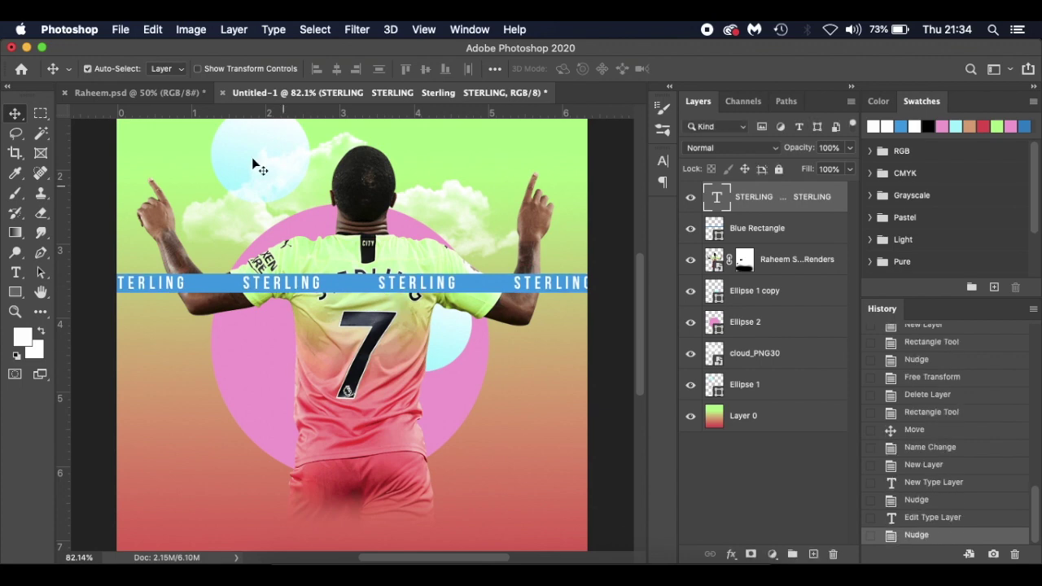
- Check the design in Raheem.psd, return to the poster and remove four spaces before the third STERLING on the banner
{"action": "left_click", "coordinate": [174, 91]}
{"action": "left_click", "coordinate": [348, 93]}
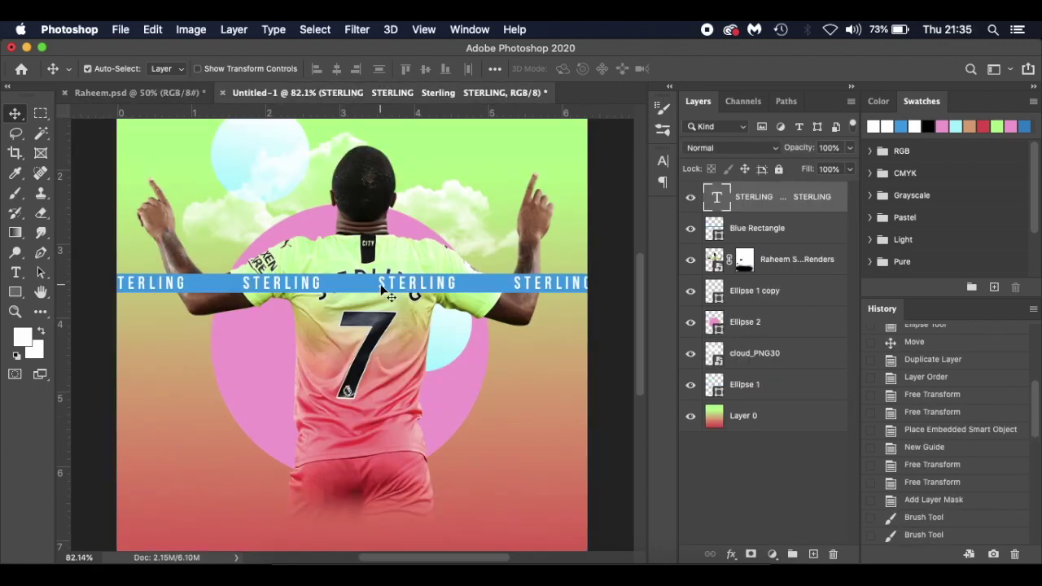
{"action": "key", "text": "t"}
{"action": "left_click", "coordinate": [378, 282]}
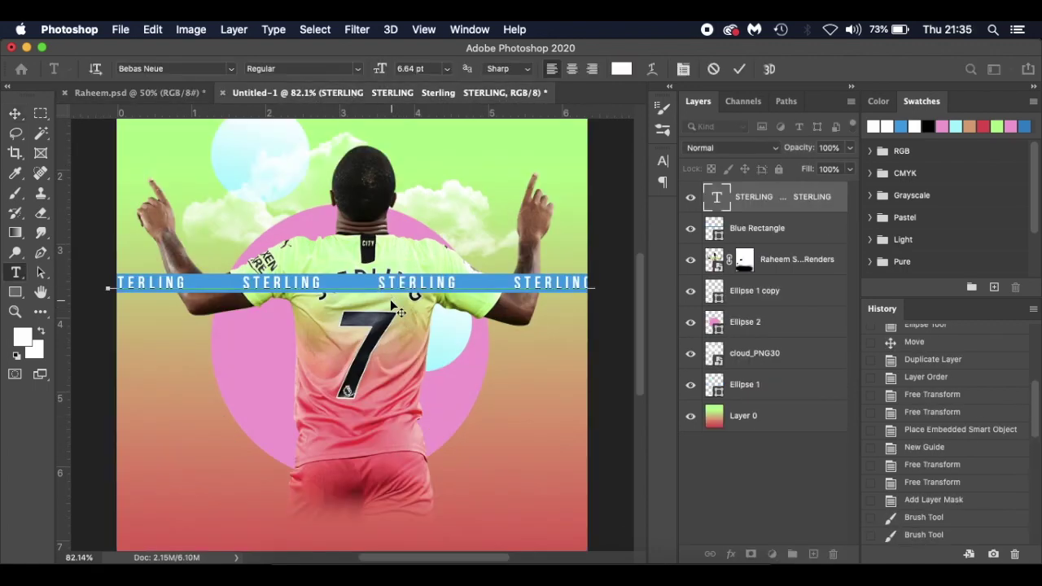
{"action": "key", "text": "BackSpace"}
{"action": "key", "text": "BackSpace"}
{"action": "key", "text": "BackSpace"}
{"action": "key", "text": "BackSpace"}
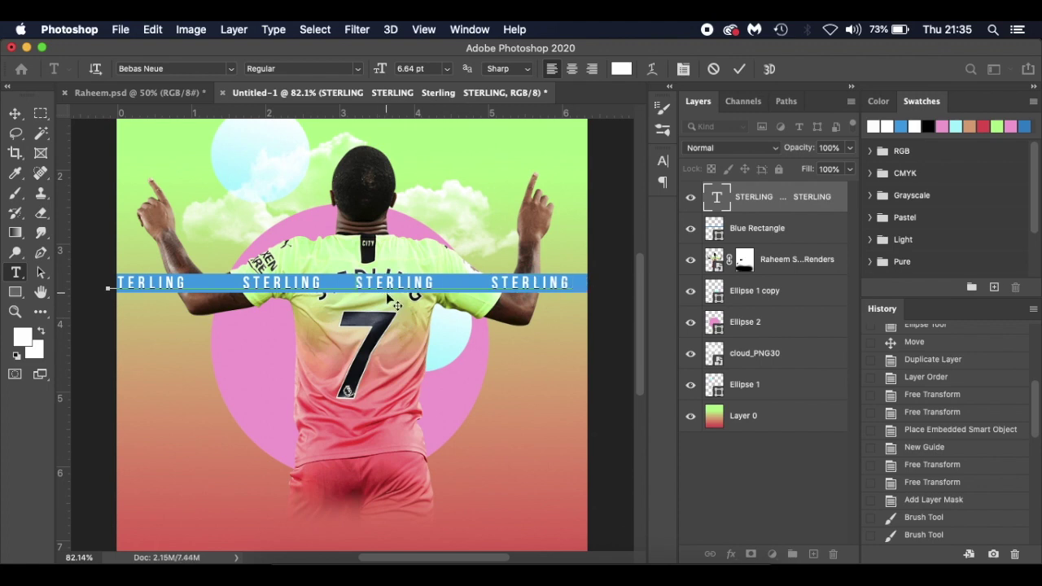
- Remove four spaces before the fourth STERLING on the banner
{"action": "left_click", "coordinate": [493, 282]}
{"action": "key", "text": "BackSpace"}
{"action": "key", "text": "BackSpace"}
{"action": "key", "text": "BackSpace"}
{"action": "key", "text": "BackSpace"}
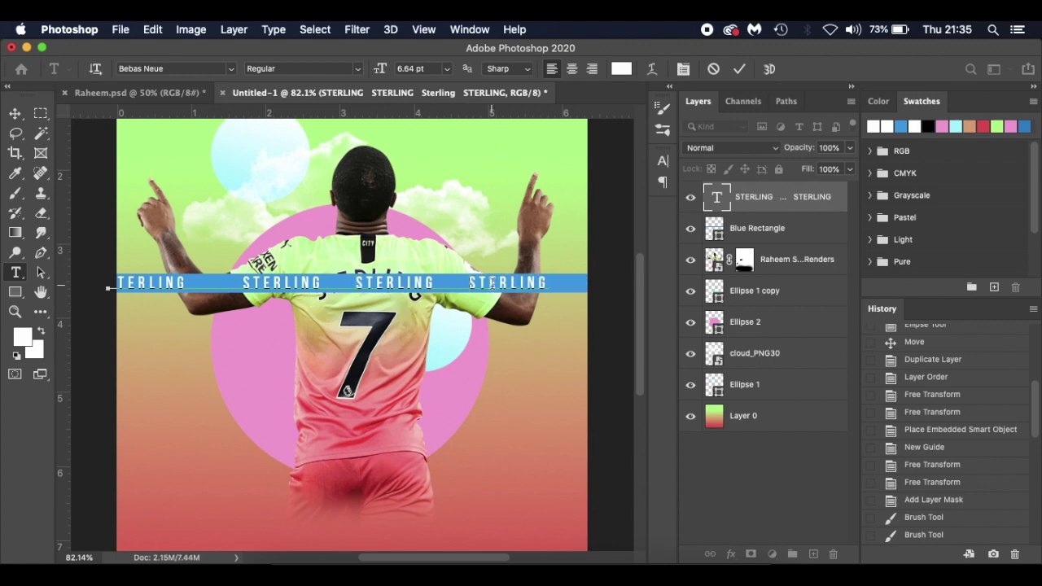
- Remove four spaces before the second STERLING on the banner and shift the whole text line slightly to the left
{"action": "left_click", "coordinate": [244, 282]}
{"action": "key", "text": "BackSpace"}
{"action": "key", "text": "BackSpace"}
{"action": "key", "text": "BackSpace"}
{"action": "key", "text": "BackSpace"}
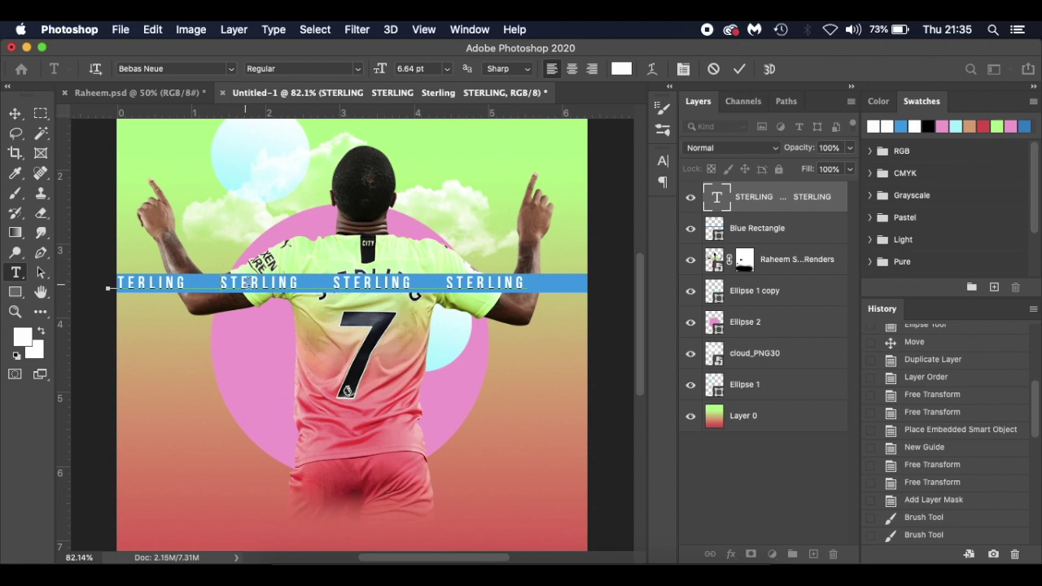
{"action": "left_click_drag", "start_coordinate": [431, 338], "coordinate": [424, 339]}
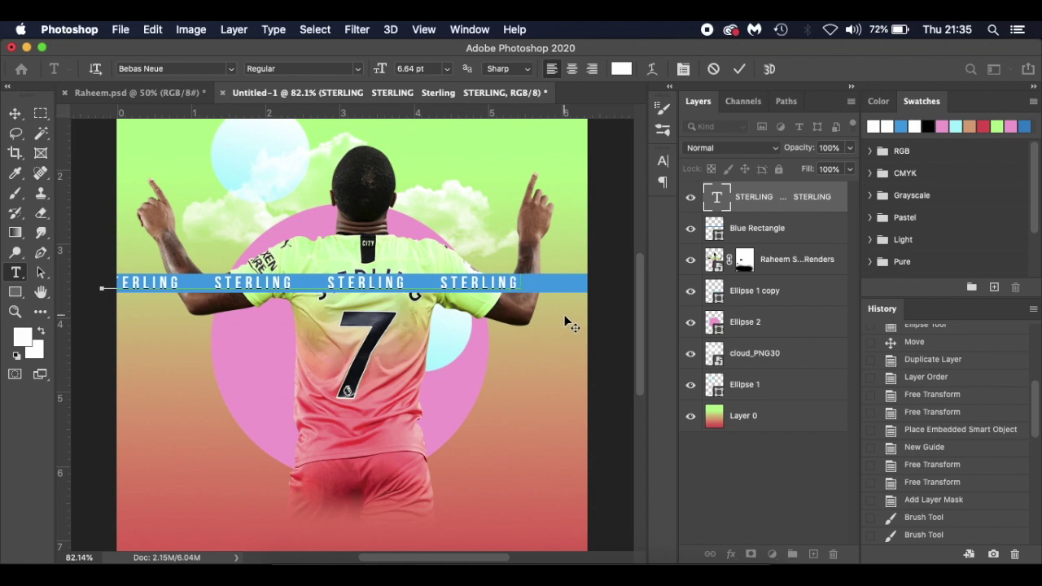
- Add a fifth STERLING at the end of the line, running past the poster's right edge, and commit the text
{"action": "type", "text": "STERLING"}
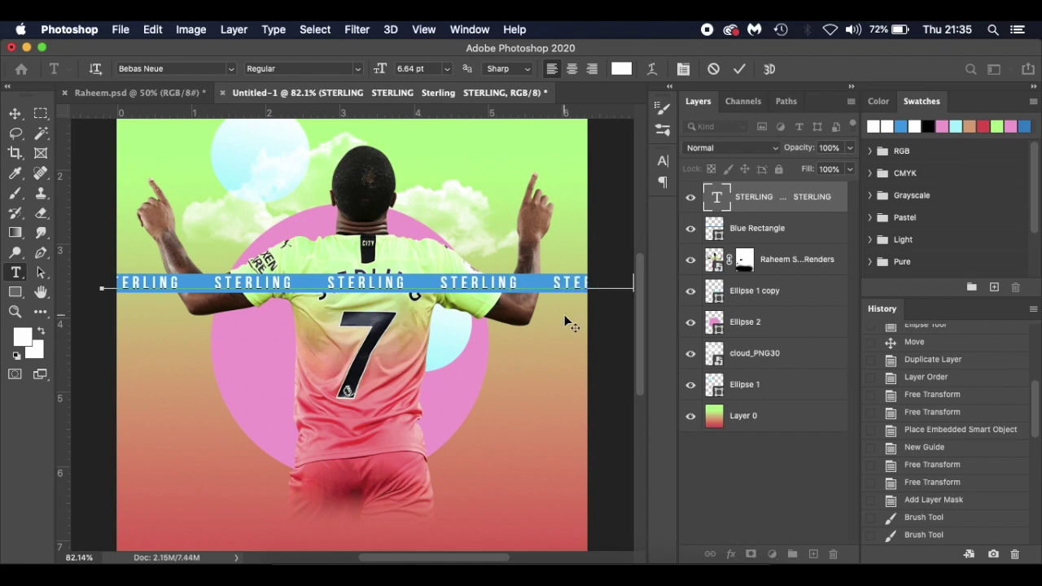
{"action": "left_click", "coordinate": [15, 114]}
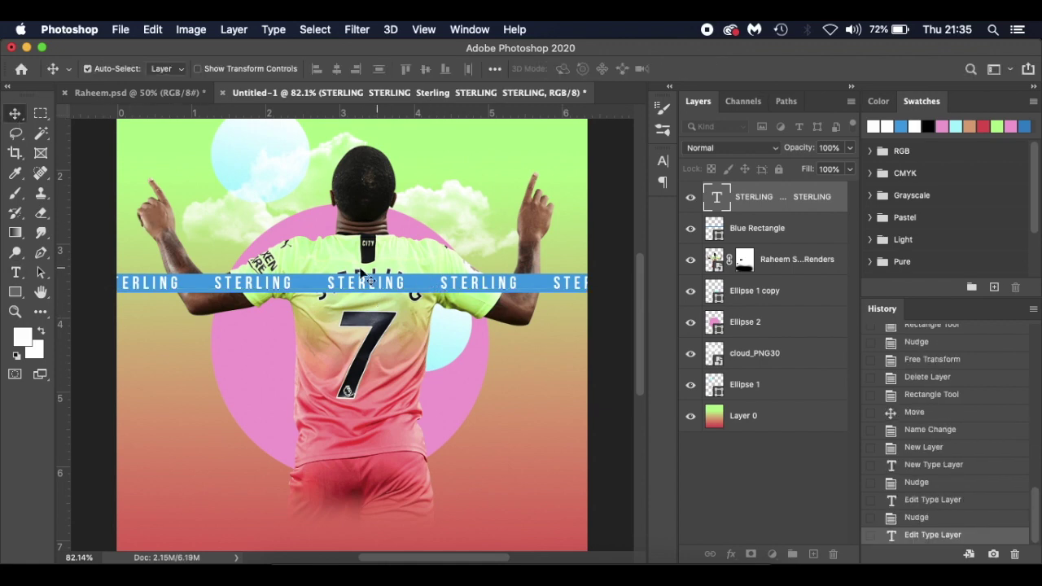
{"action": "scroll", "coordinate": [391, 278], "scroll_direction": "down", "scroll_amount": 3}
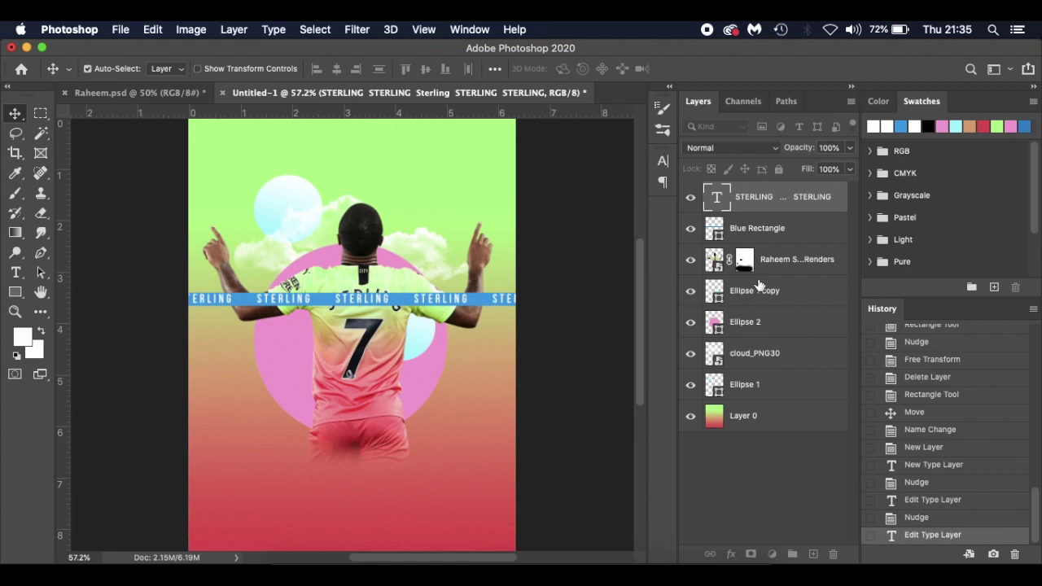
- Add a new layer on top of the stack and set the type font to LEMON MILK Medium Italic
{"action": "left_click_drag", "start_coordinate": [802, 288], "coordinate": [812, 552]}
{"action": "left_click", "coordinate": [797, 474]}
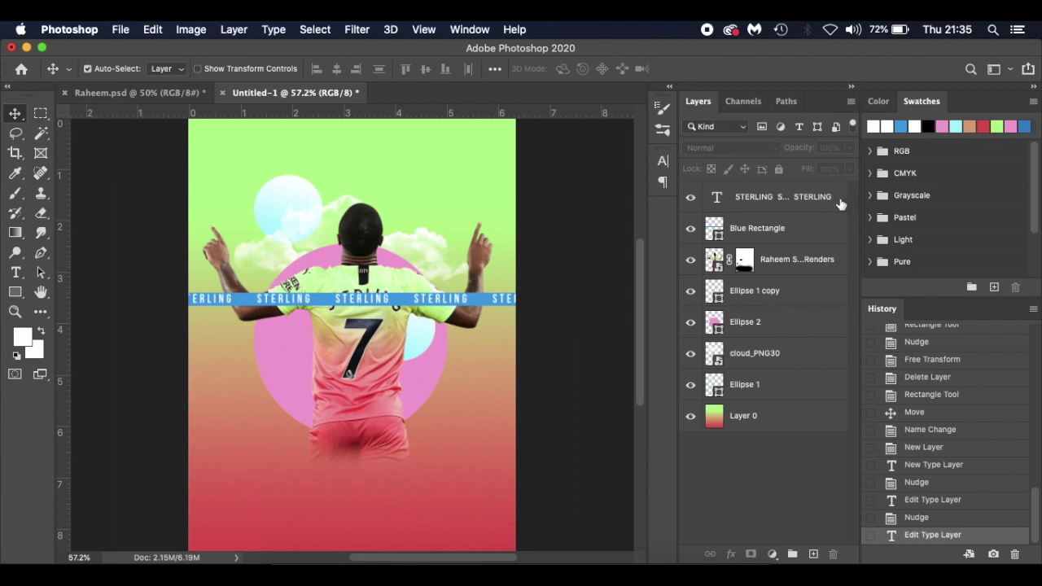
{"action": "left_click", "coordinate": [814, 554]}
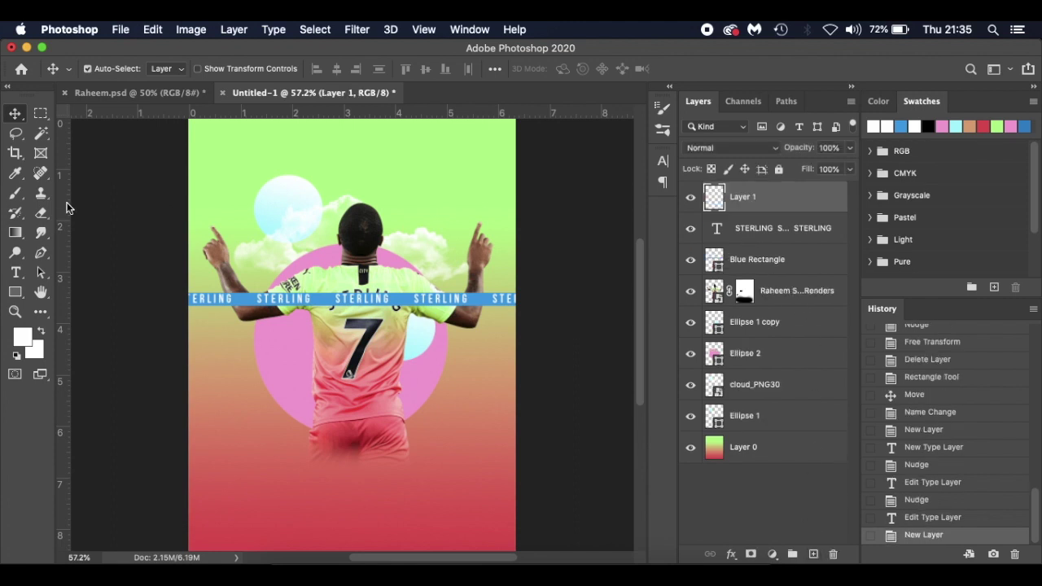
{"action": "key", "text": "t"}
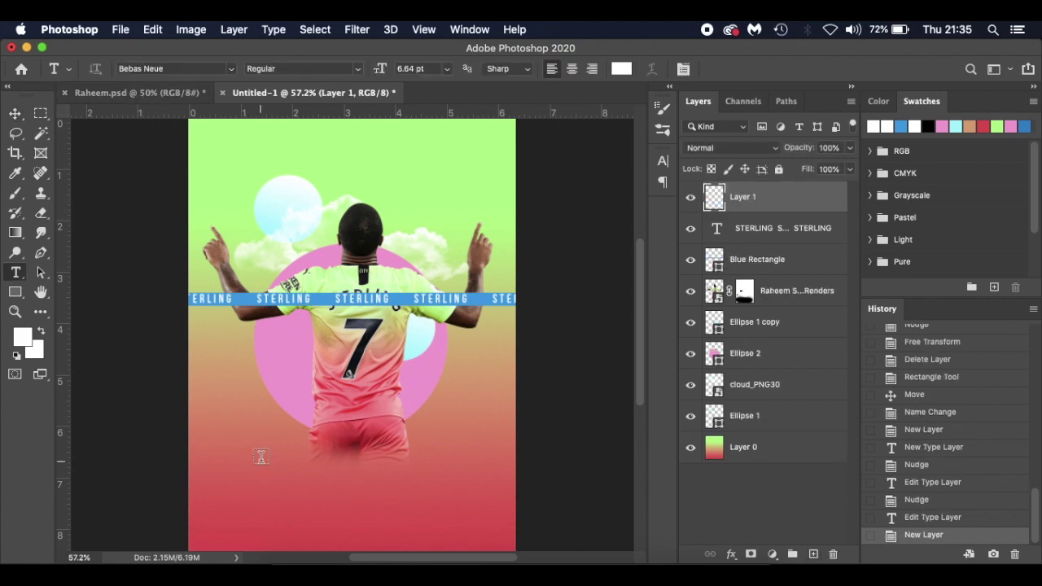
{"action": "left_click", "coordinate": [230, 72]}
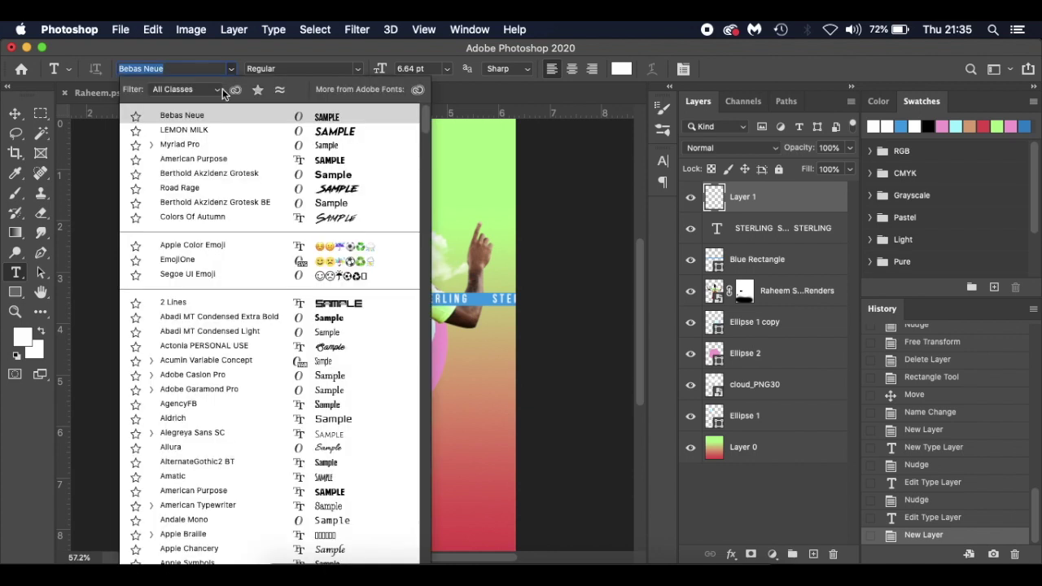
{"action": "left_click", "coordinate": [214, 131]}
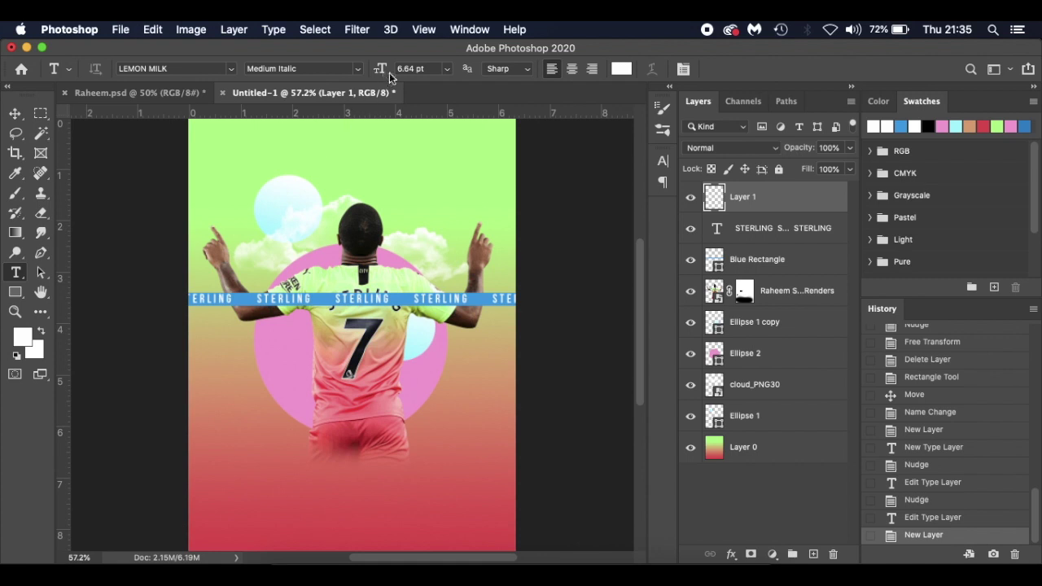
- Add the text MANCHESTER at 18.64 pt and position it across the bottom of the player's shorts
{"action": "left_click_drag", "start_coordinate": [379, 70], "coordinate": [398, 75]}
{"action": "left_click", "coordinate": [342, 481]}
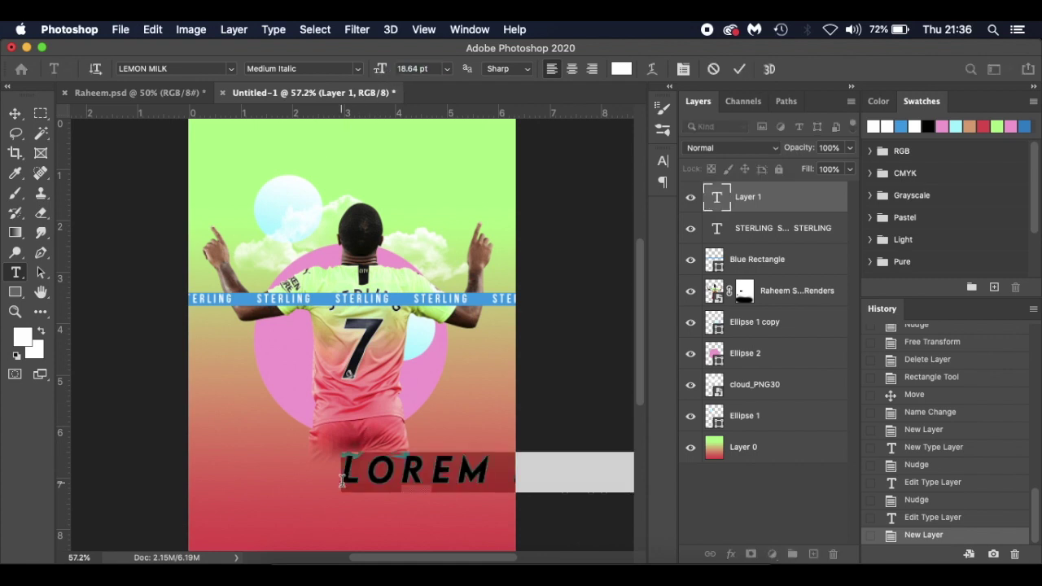
{"action": "type", "text": "MAN"}
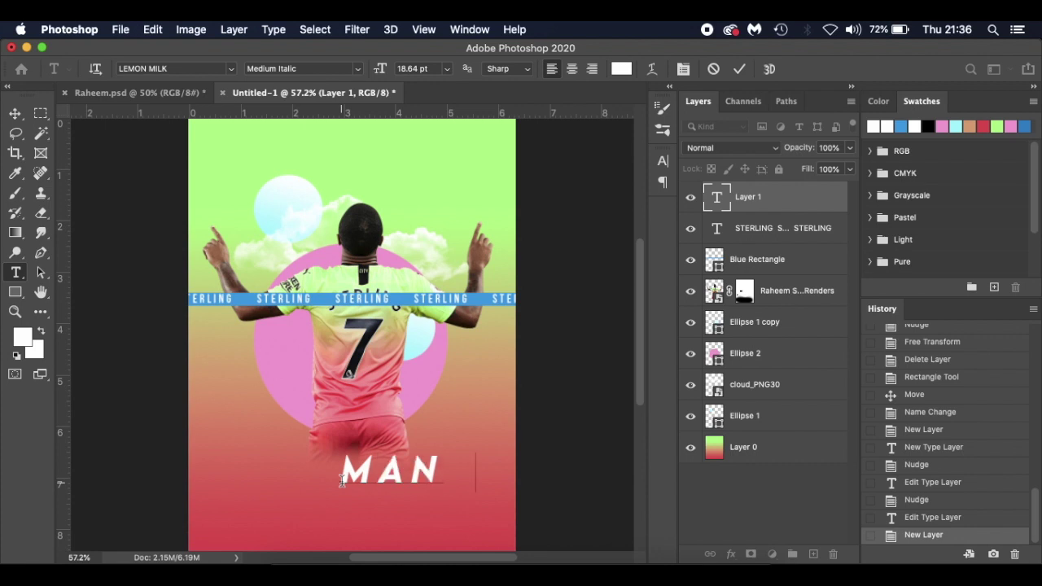
{"action": "type", "text": "CHESTER"}
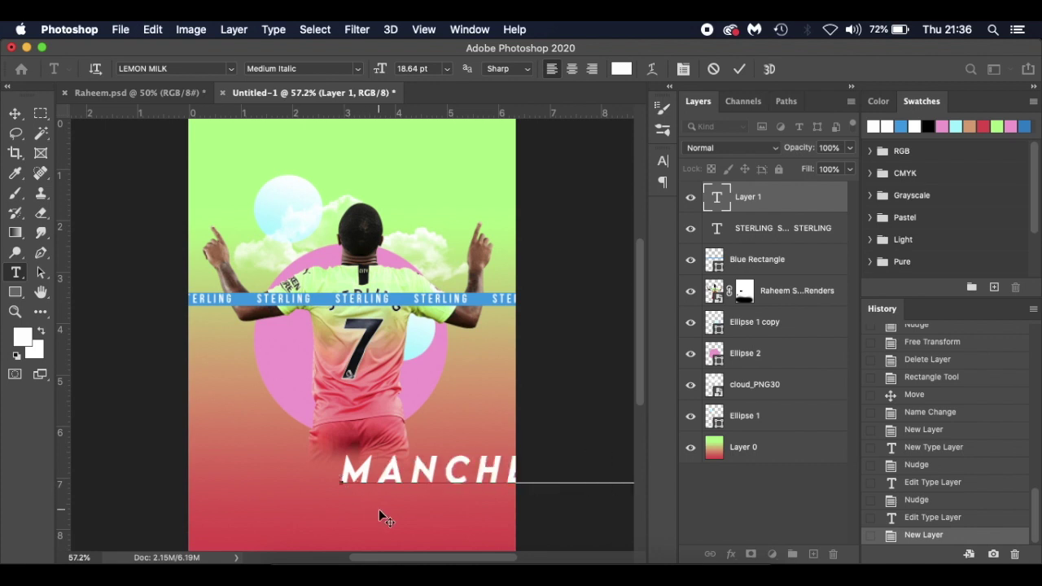
{"action": "left_click_drag", "start_coordinate": [287, 502], "coordinate": [248, 496]}
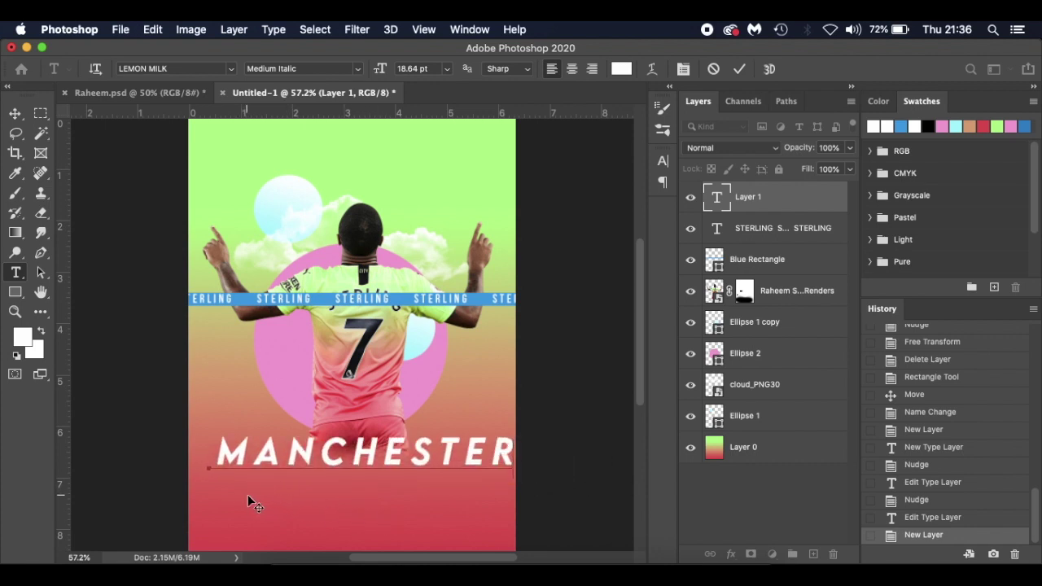
{"action": "left_click", "coordinate": [14, 117]}
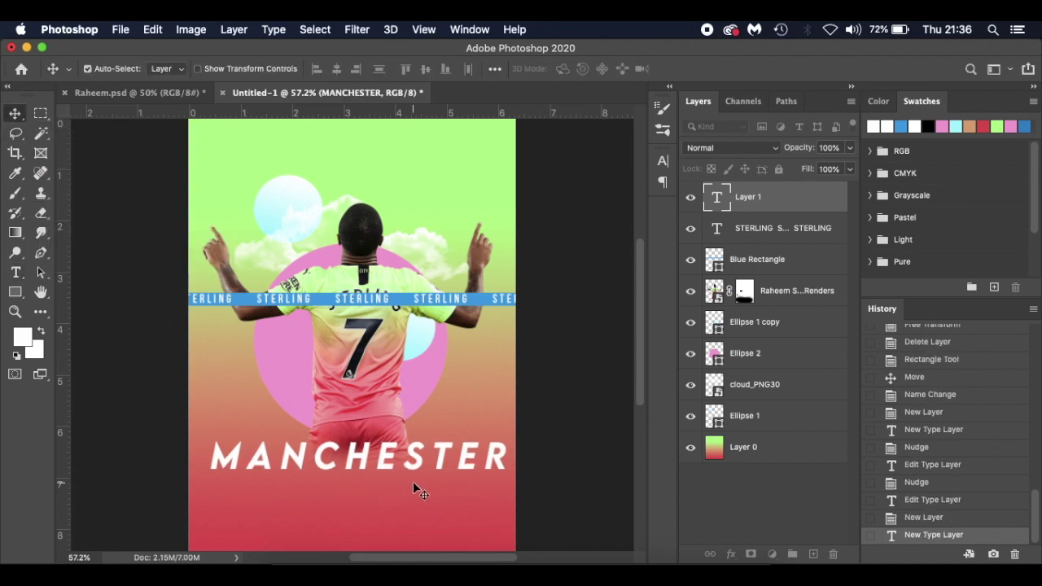
- Show the vertical centre guide and nudge MANCHESTER left until its midpoint sits on the guide
{"action": "key", "text": "super+semicolon"}
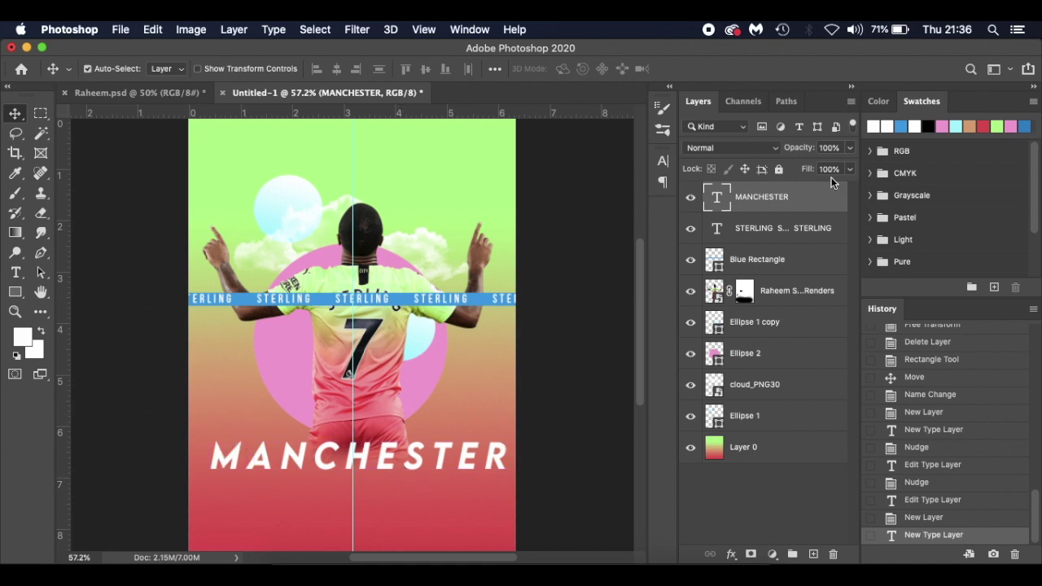
{"action": "key", "text": "super+t"}
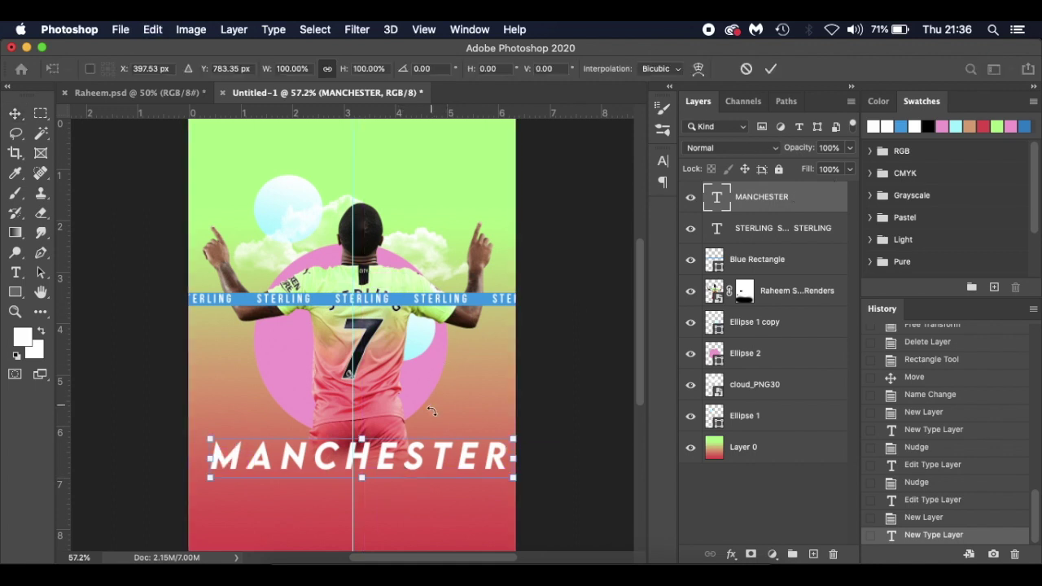
{"action": "key", "text": "Left"}
{"action": "key", "text": "Left"}
{"action": "key", "text": "Left"}
{"action": "key", "text": "Left"}
{"action": "key", "text": "Left"}
{"action": "key", "text": "Left"}
{"action": "key", "text": "Left"}
{"action": "key", "text": "Left"}
{"action": "key", "text": "Left"}
{"action": "key", "text": "Left"}
{"action": "key", "text": "Left"}
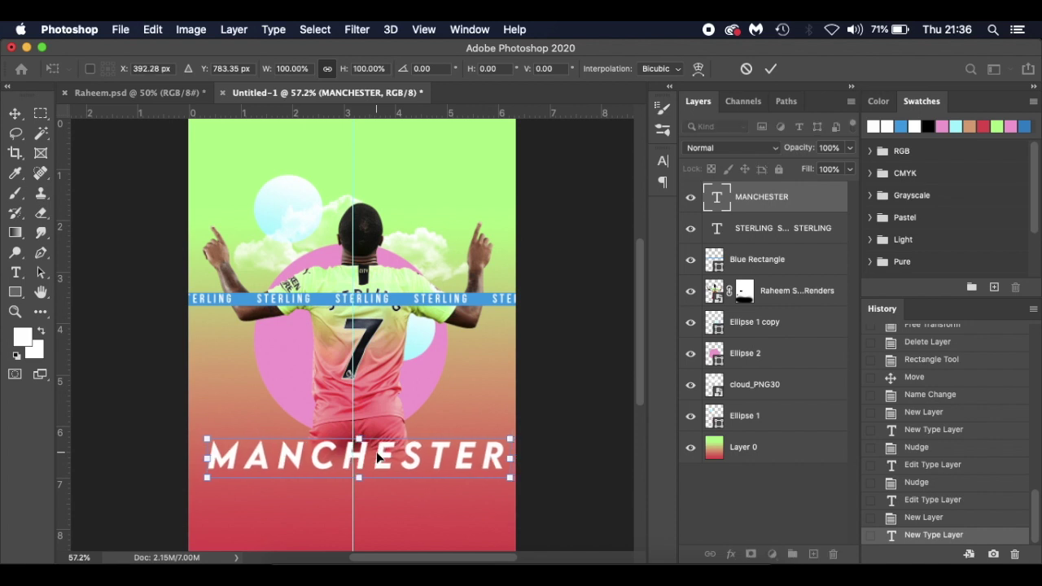
{"action": "key", "text": "Left"}
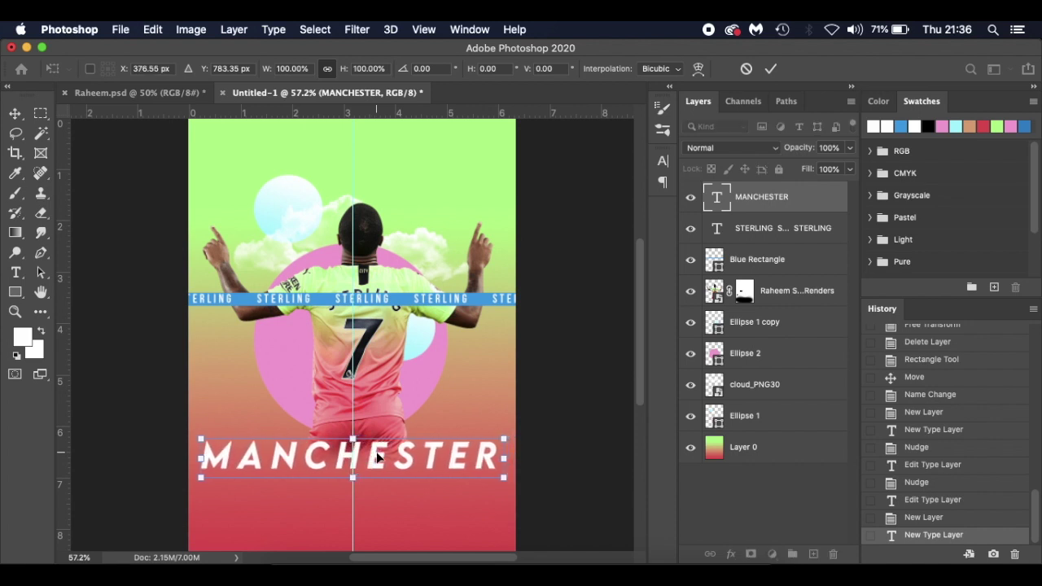
{"action": "key", "text": "Return"}
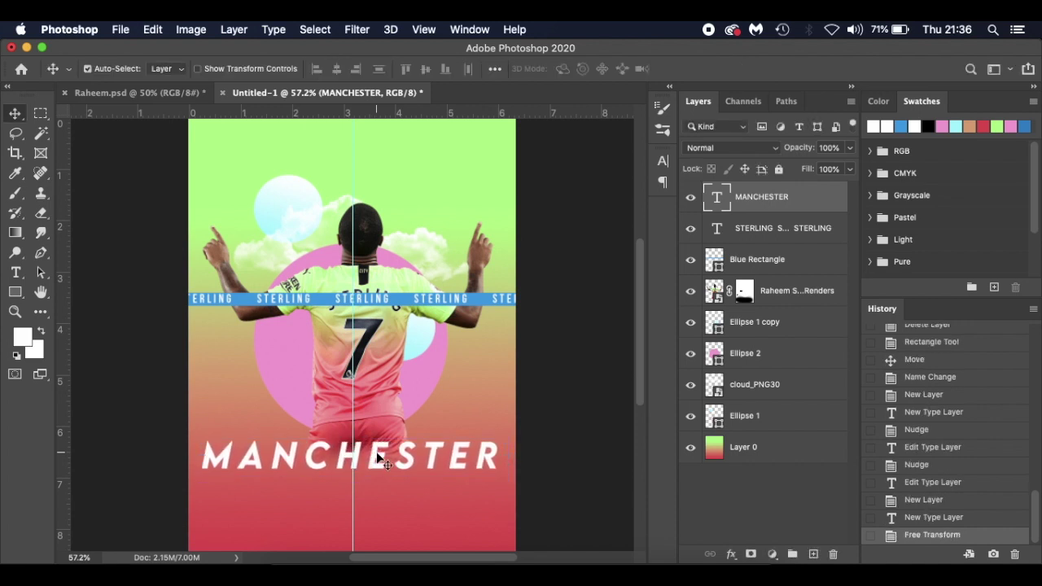
- Reduce the MANCHESTER text to 12.64 pt, centre-align it and reposition it on the vertical guide
{"action": "key", "text": "t"}
{"action": "left_click", "coordinate": [366, 460]}
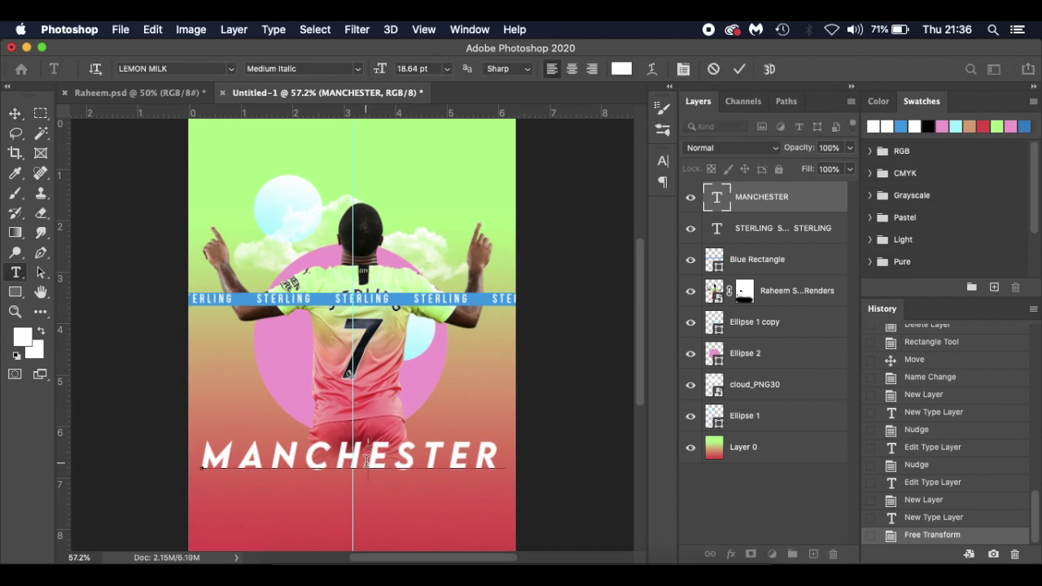
{"action": "key", "text": "super+a"}
{"action": "left_click_drag", "start_coordinate": [381, 70], "coordinate": [372, 70]}
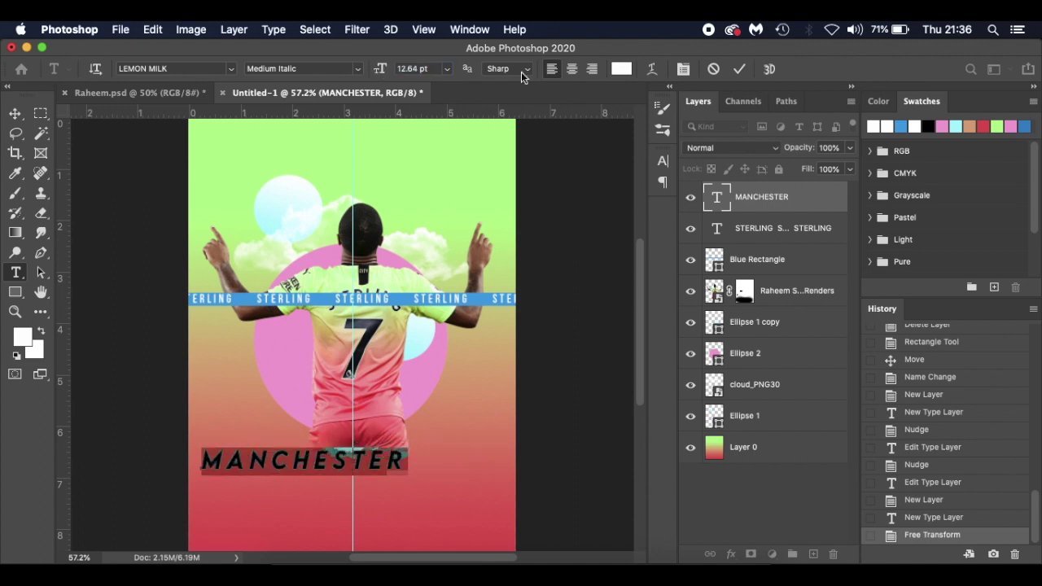
{"action": "left_click", "coordinate": [571, 68]}
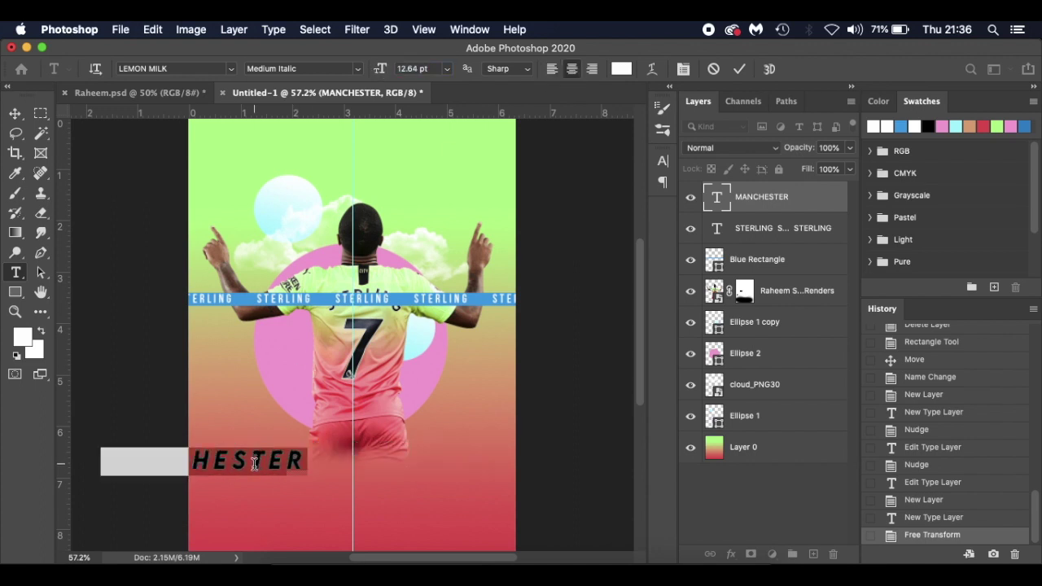
{"action": "left_click_drag", "start_coordinate": [252, 493], "coordinate": [400, 493]}
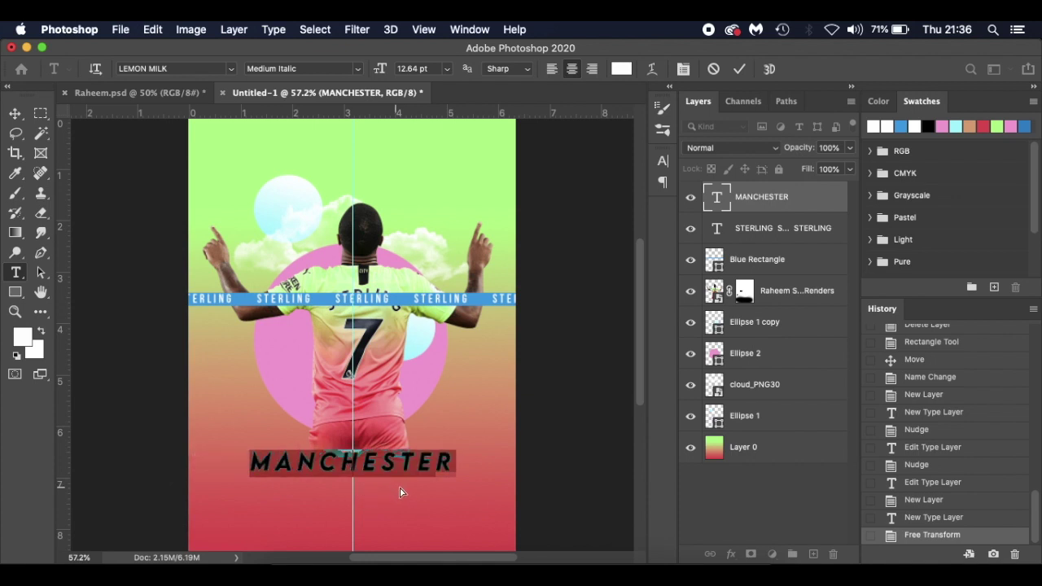
{"action": "left_click", "coordinate": [15, 113]}
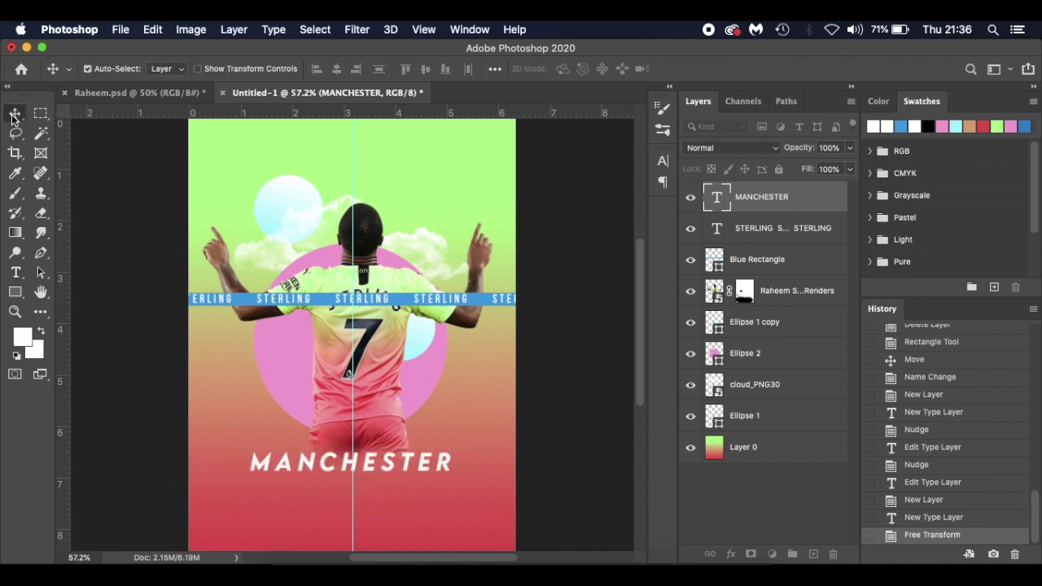
- Check MANCHESTER's centring against the guide with Free Transform and nudge the text up over the faded shorts
{"action": "key", "text": "super+t"}
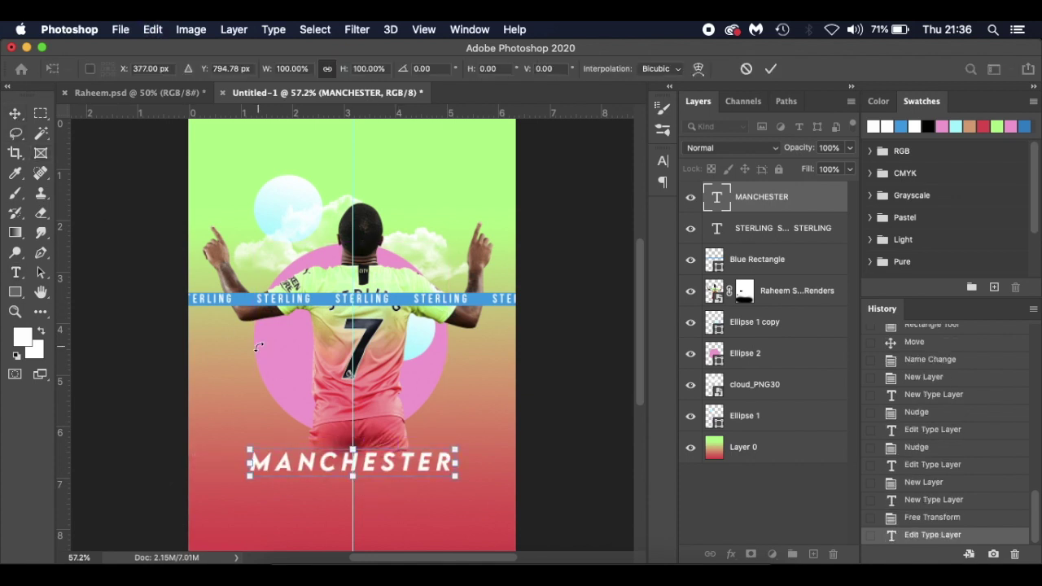
{"action": "key", "text": "Return"}
{"action": "key", "text": "Up"}
{"action": "key", "text": "Up"}
{"action": "key", "text": "Up"}
{"action": "key", "text": "Up"}
{"action": "key", "text": "Up"}
{"action": "key", "text": "Up"}
{"action": "key", "text": "Up"}
{"action": "key", "text": "Up"}
{"action": "key", "text": "Up"}
{"action": "key", "text": "Up"}
{"action": "key", "text": "Up"}
{"action": "key", "text": "Up"}
{"action": "key", "text": "Up"}
{"action": "key", "text": "Up"}
{"action": "key", "text": "Up"}
{"action": "key", "text": "Up"}
{"action": "key", "text": "Up"}
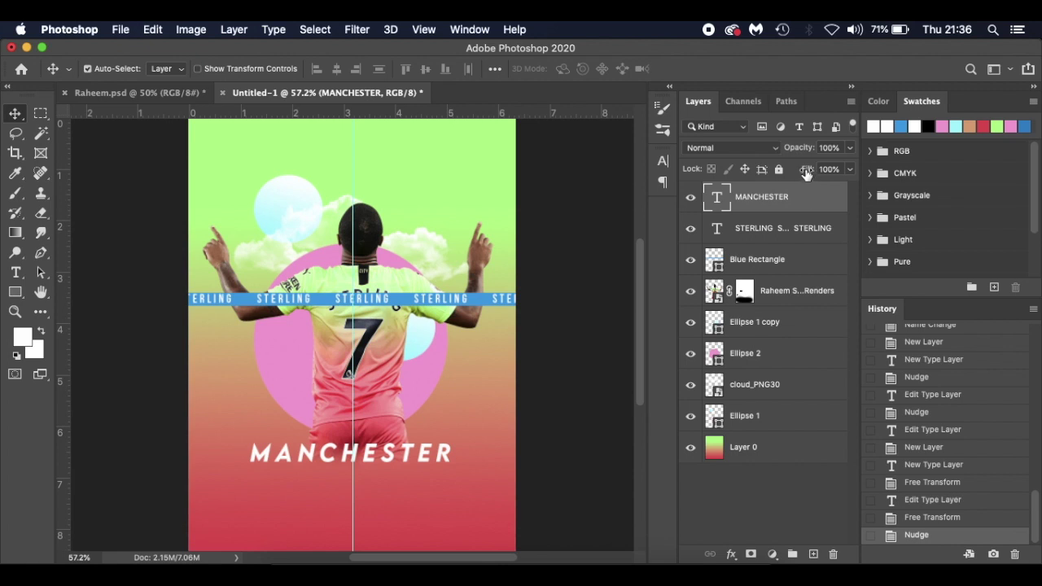
- Turn MANCHESTER into outlined text with 0% fill and a white 3 px outside stroke at 100% opacity
{"action": "left_click_drag", "start_coordinate": [806, 173], "coordinate": [690, 173]}
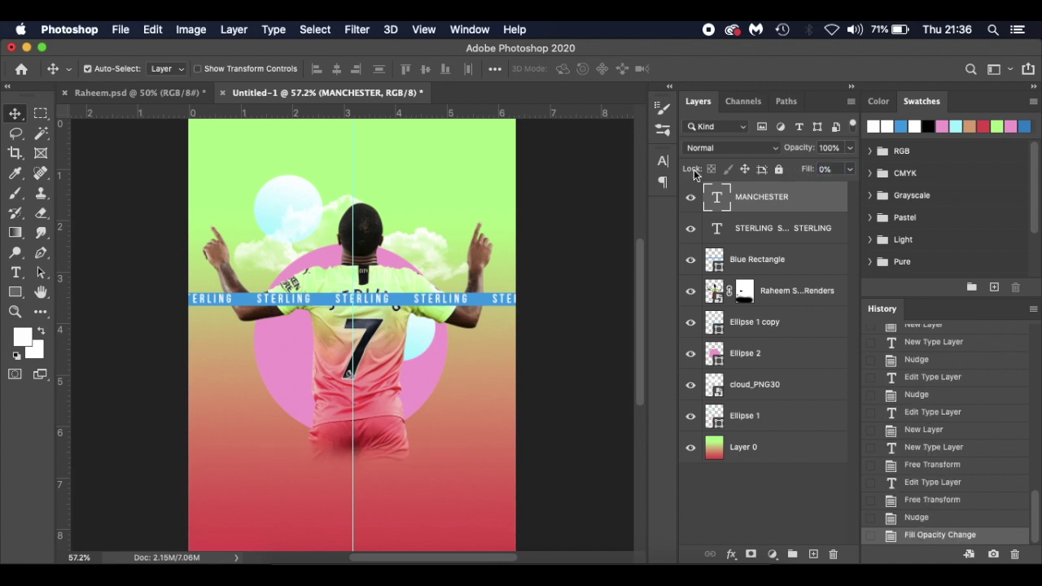
{"action": "double_click", "coordinate": [815, 197]}
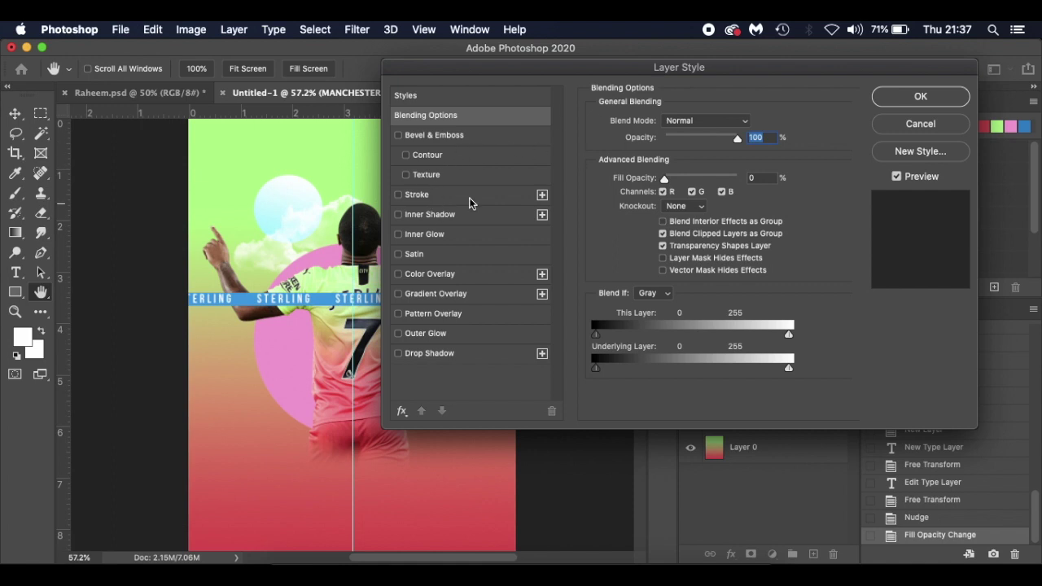
{"action": "left_click", "coordinate": [440, 197]}
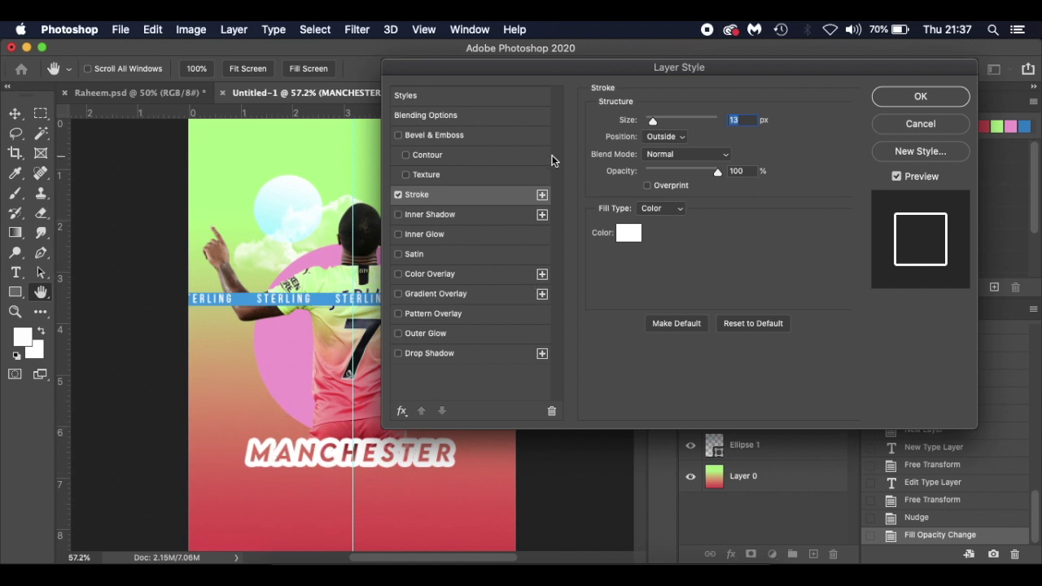
{"action": "left_click_drag", "start_coordinate": [653, 126], "coordinate": [650, 122]}
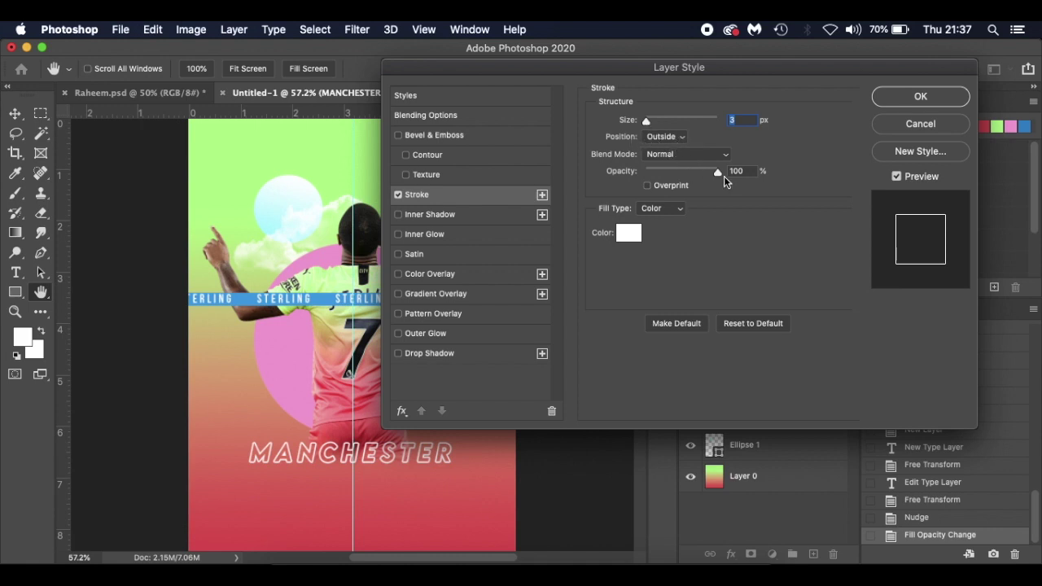
{"action": "mouse_move", "coordinate": [718, 173]}
{"action": "left_mouse_down"}
{"action": "mouse_move", "coordinate": [664, 174]}
{"action": "mouse_move", "coordinate": [735, 173]}
{"action": "left_mouse_up"}
{"action": "left_click", "coordinate": [920, 97]}
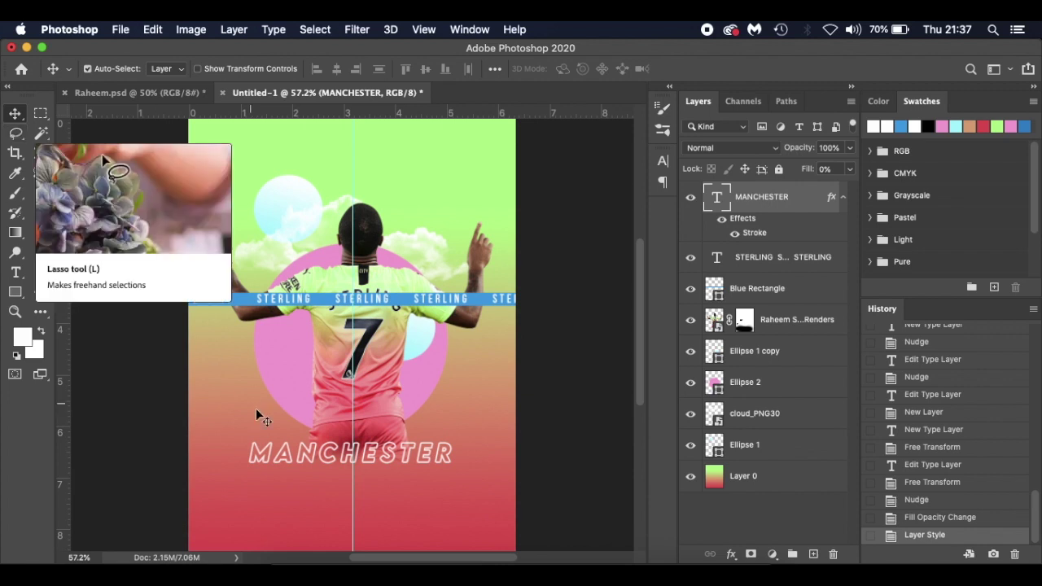
- Add the text CITY on a new layer below MANCHESTER, coloured blue #39a0e2 in LEMON MILK Medium Italic 12.64 pt
{"action": "left_click", "coordinate": [813, 553]}
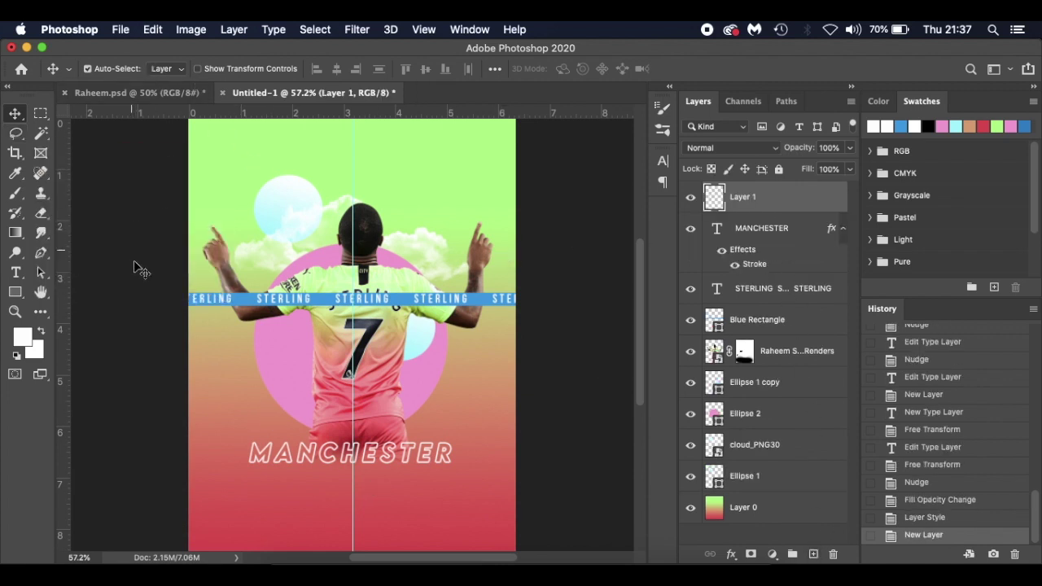
{"action": "key", "text": "t"}
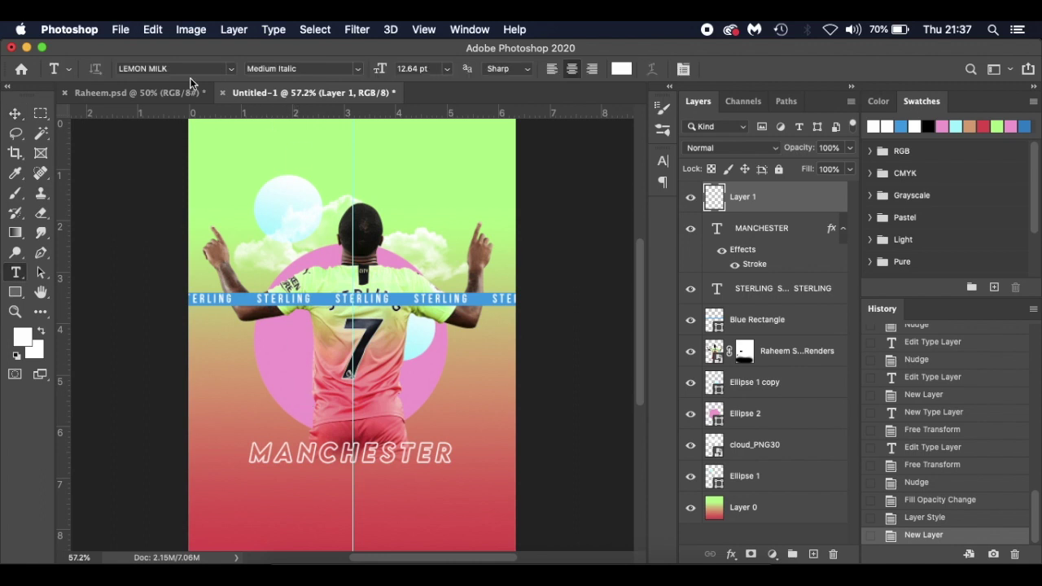
{"action": "left_click", "coordinate": [622, 69]}
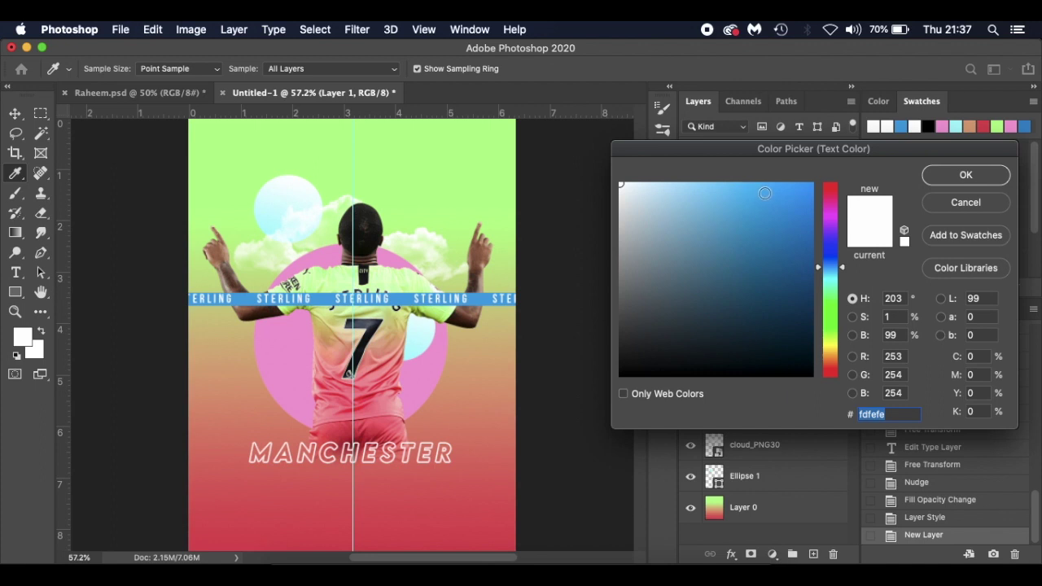
{"action": "left_click", "coordinate": [901, 128]}
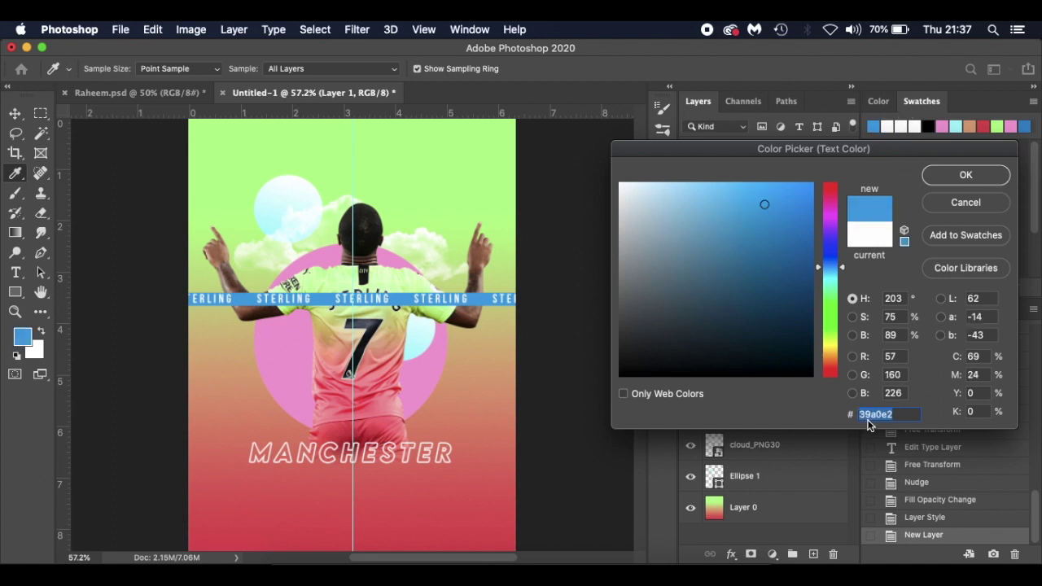
{"action": "left_click", "coordinate": [965, 175]}
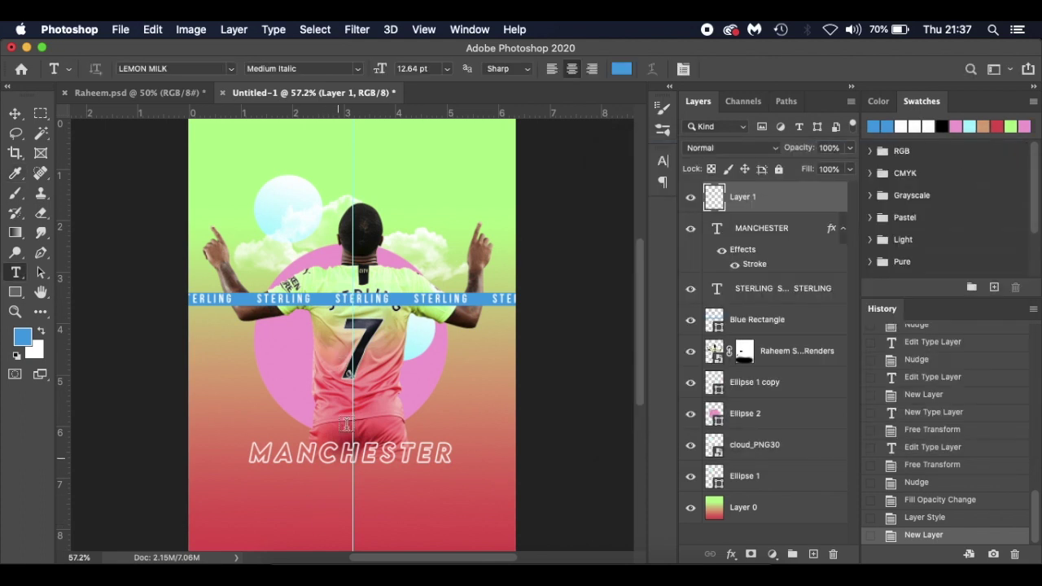
{"action": "left_click", "coordinate": [351, 498]}
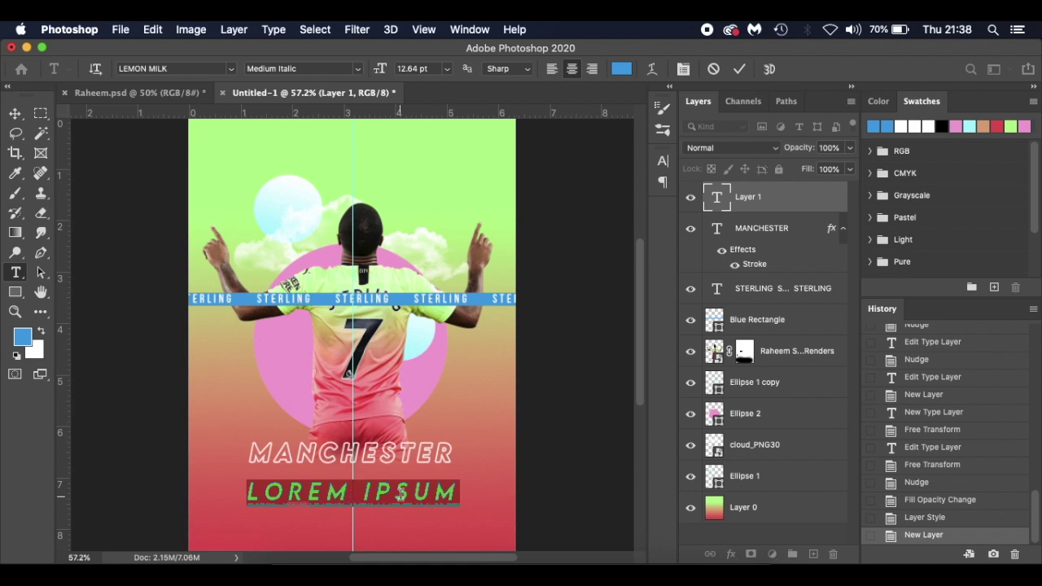
{"action": "type", "text": "CITY"}
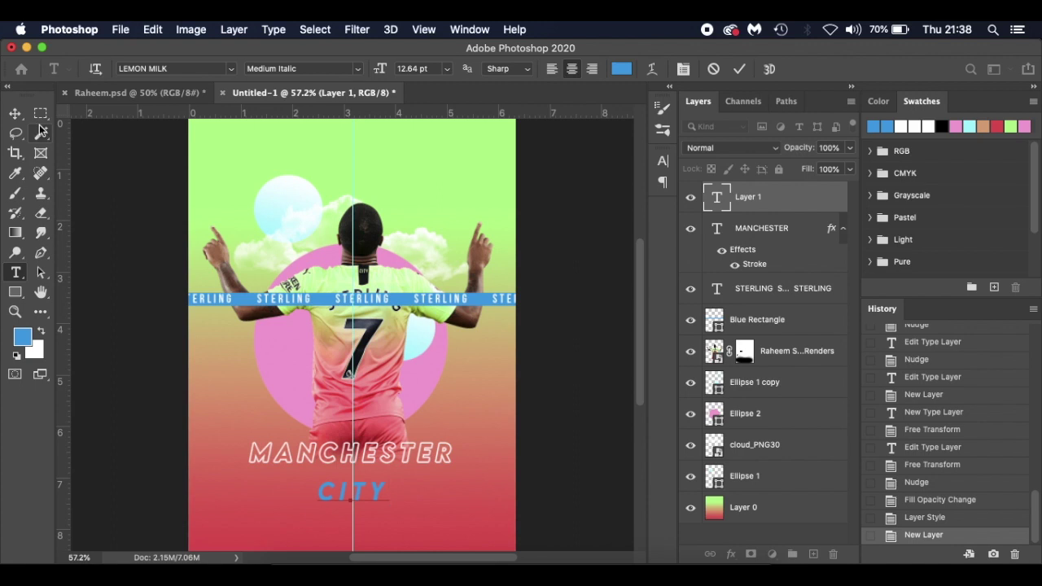
{"action": "left_click", "coordinate": [16, 113]}
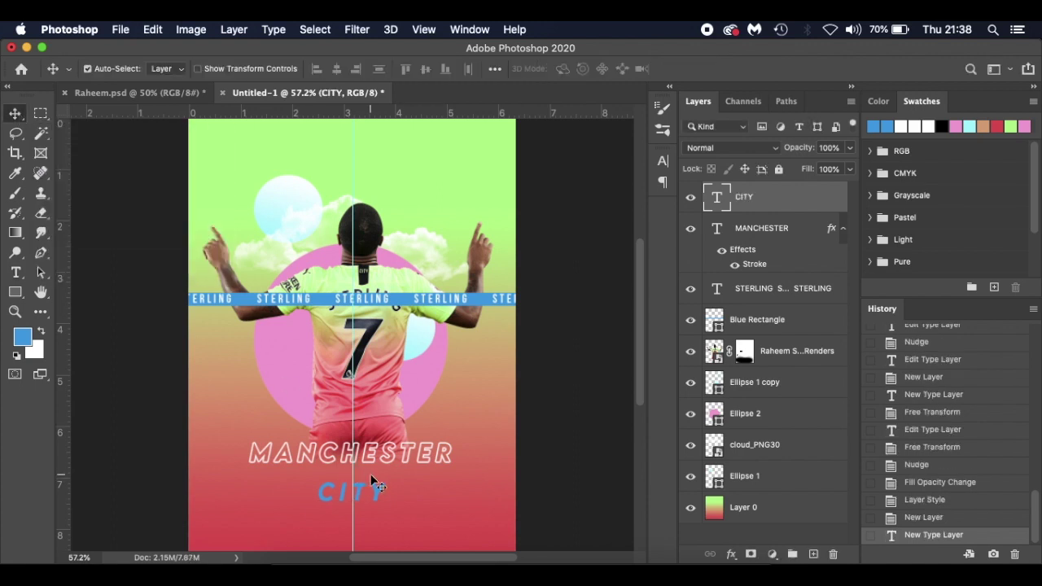
- Move the CITY text straight up with Free Transform until it overlaps the lower edge of MANCHESTER
{"action": "key", "text": "super+t"}
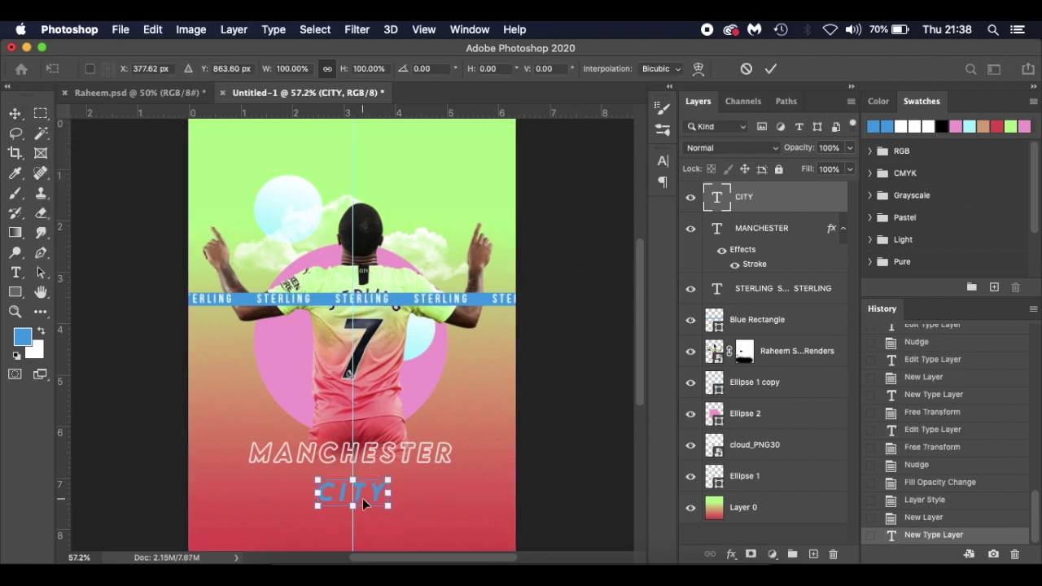
{"action": "key", "text": "Up"}
{"action": "key", "text": "Up"}
{"action": "key", "text": "Up"}
{"action": "key", "text": "Up"}
{"action": "key", "text": "Up"}
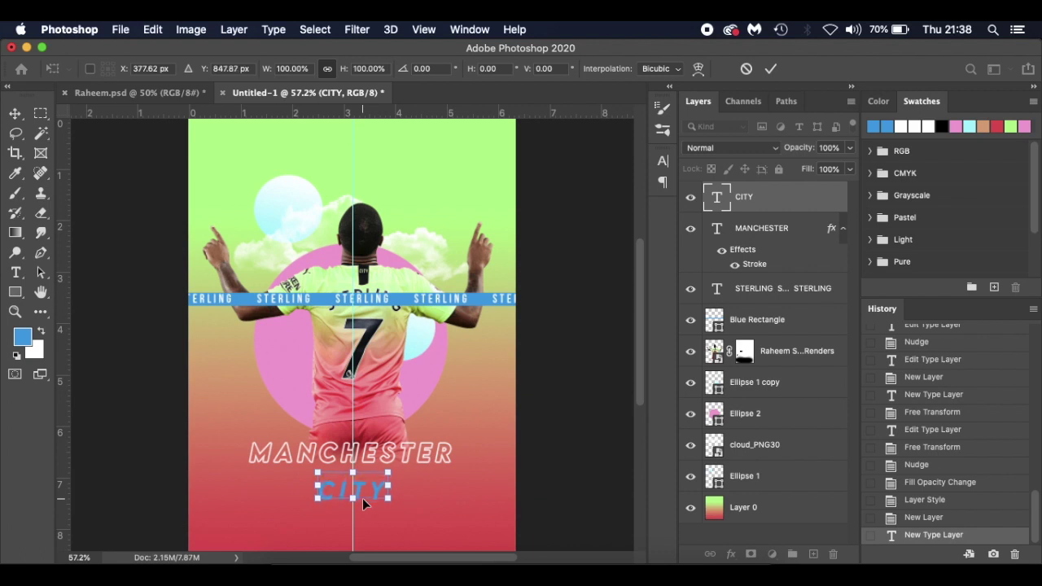
{"action": "key", "text": "Up"}
{"action": "key", "text": "Up"}
{"action": "key", "text": "Up"}
{"action": "key", "text": "Up"}
{"action": "key", "text": "Up"}
{"action": "key", "text": "Up"}
{"action": "key", "text": "Up"}
{"action": "key", "text": "Up"}
{"action": "key", "text": "Up"}
{"action": "key", "text": "Up"}
{"action": "key", "text": "Up"}
{"action": "key", "text": "Up"}
{"action": "key", "text": "Up"}
{"action": "key", "text": "Up"}
{"action": "key", "text": "Up"}
{"action": "key", "text": "Up"}
{"action": "key", "text": "Return"}
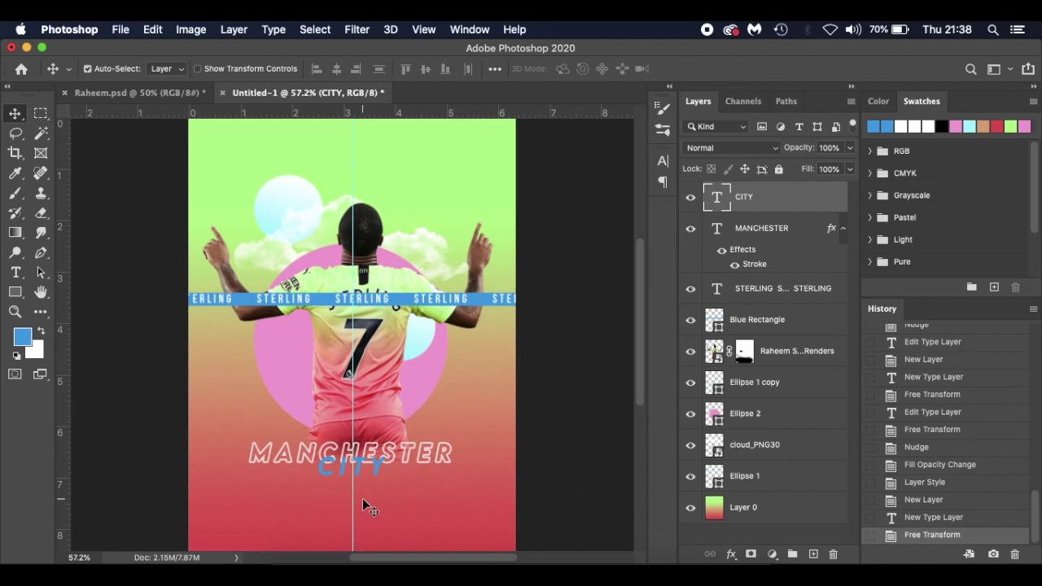
- Select every layer from CITY down to Ellipse 1, excluding the background, and move them together up about 40 px
{"action": "scroll", "coordinate": [362, 499], "scroll_direction": "down", "scroll_amount": 2}
{"action": "scroll", "coordinate": [362, 498], "scroll_direction": "up", "scroll_amount": 3}
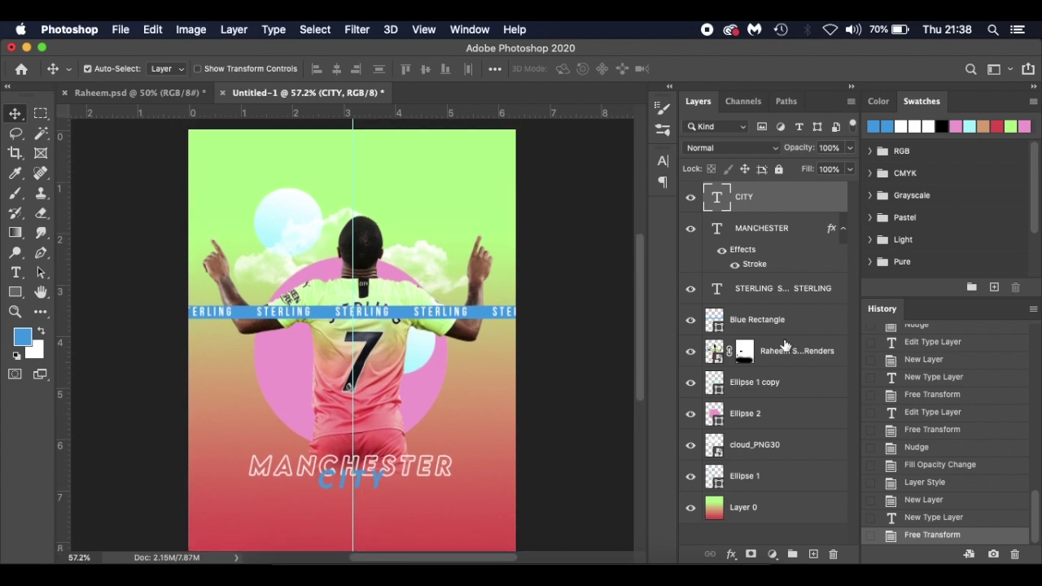
{"action": "left_click", "coordinate": [795, 481], "text": "shift"}
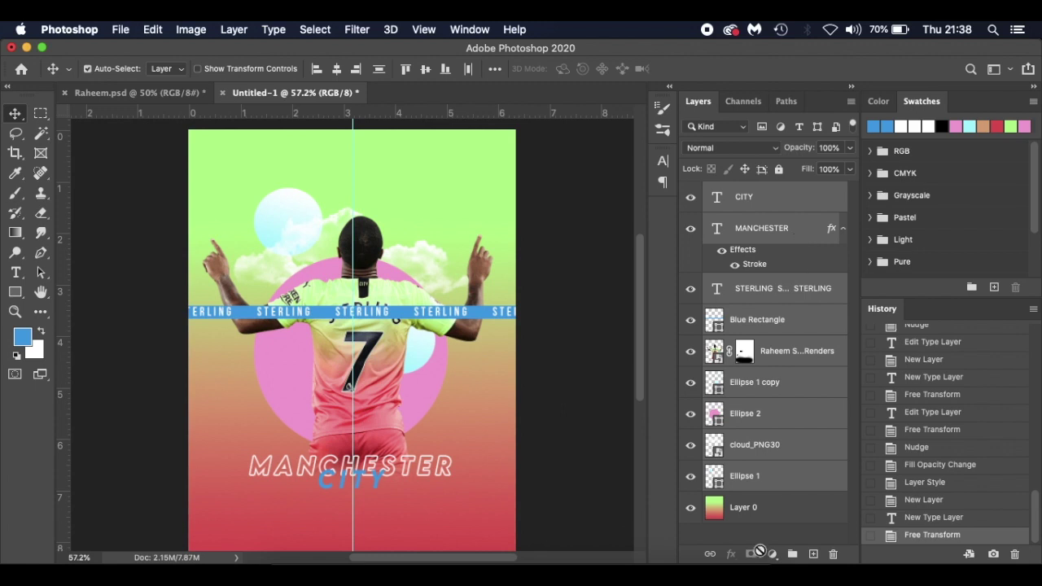
{"action": "key", "text": "ctrl+t"}
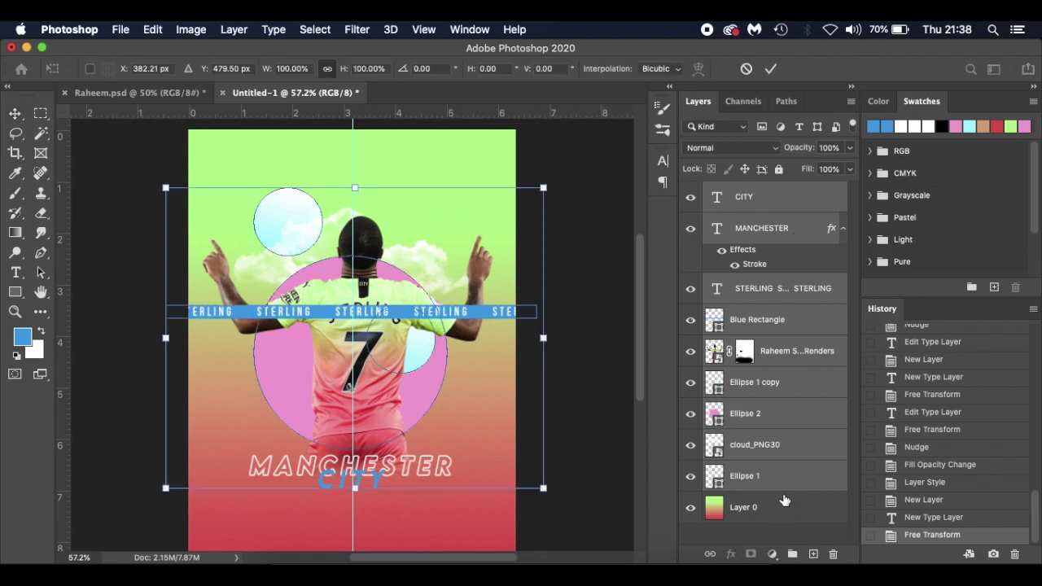
{"action": "key", "text": "Up"}
{"action": "key", "text": "Up"}
{"action": "key", "text": "Up"}
{"action": "key", "text": "Up"}
{"action": "key", "text": "Up"}
{"action": "key", "text": "Up"}
{"action": "key", "text": "Up"}
{"action": "key", "text": "Up"}
{"action": "key", "text": "Up"}
{"action": "key", "text": "Up"}
{"action": "key", "text": "Up"}
{"action": "key", "text": "Up"}
{"action": "key", "text": "Up"}
{"action": "key", "text": "Up"}
{"action": "key", "text": "Up"}
{"action": "key", "text": "Up"}
{"action": "key", "text": "Up"}
{"action": "key", "text": "Up"}
{"action": "key", "text": "Up"}
{"action": "key", "text": "Up"}
{"action": "key", "text": "Up"}
{"action": "key", "text": "Up"}
{"action": "key", "text": "Up"}
{"action": "key", "text": "Up"}
{"action": "key", "text": "Up"}
{"action": "key", "text": "Up"}
{"action": "key", "text": "Up"}
{"action": "key", "text": "Up"}
{"action": "key", "text": "Up"}
{"action": "key", "text": "Up"}
{"action": "key", "text": "Up"}
{"action": "key", "text": "Up"}
{"action": "key", "text": "Up"}
{"action": "key", "text": "Up"}
{"action": "key", "text": "Up"}
{"action": "key", "text": "Up"}
{"action": "key", "text": "Up"}
{"action": "key", "text": "Up"}
{"action": "key", "text": "Up"}
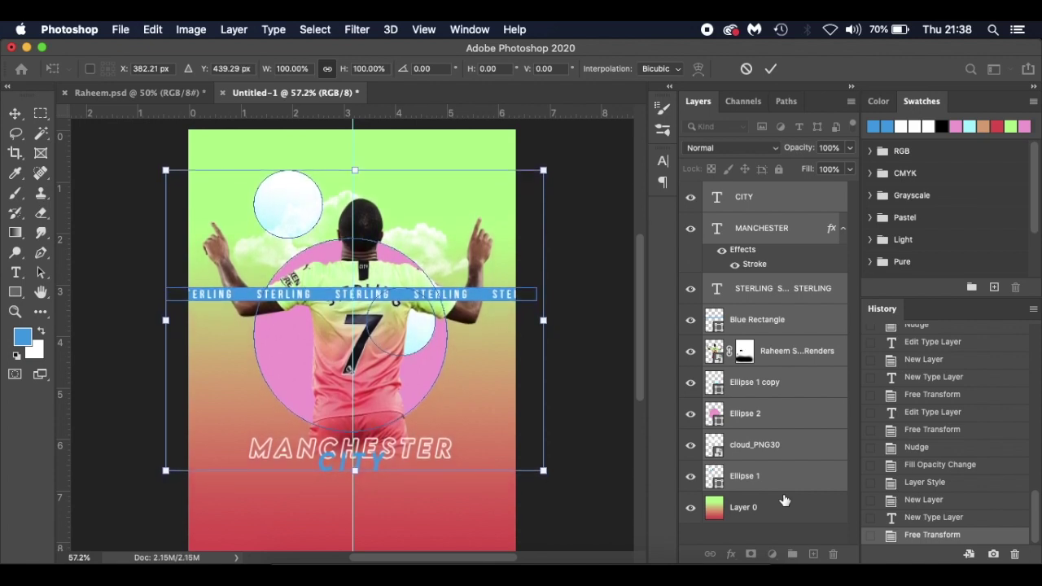
{"action": "key", "text": "Return"}
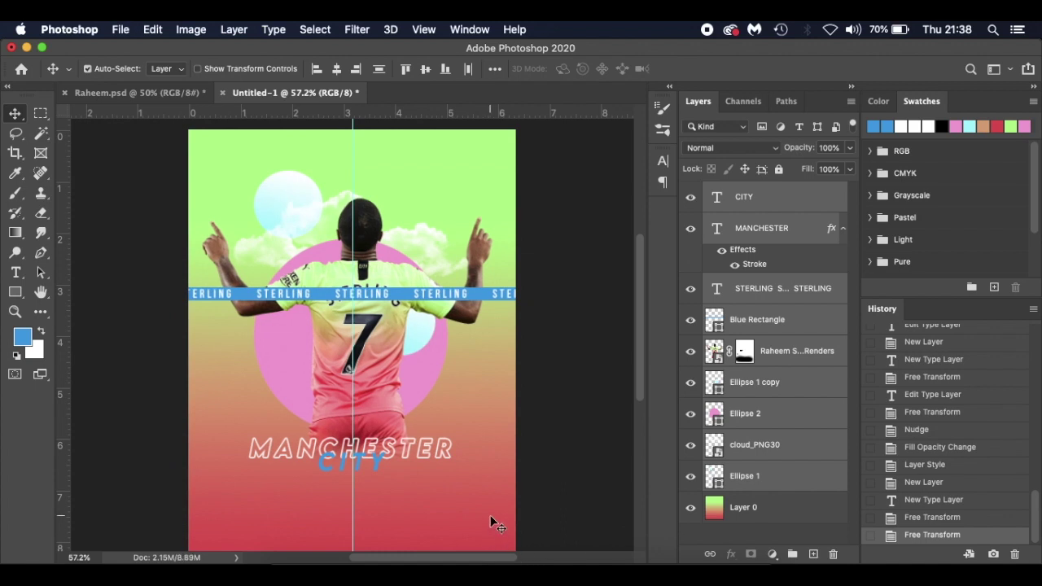
- Place the Manchester City badge image above the CITY layer, scaled to about 12% and centred on the guide beneath CITY
{"action": "scroll", "coordinate": [492, 524], "scroll_direction": "down", "scroll_amount": 2}
{"action": "left_click", "coordinate": [799, 210]}
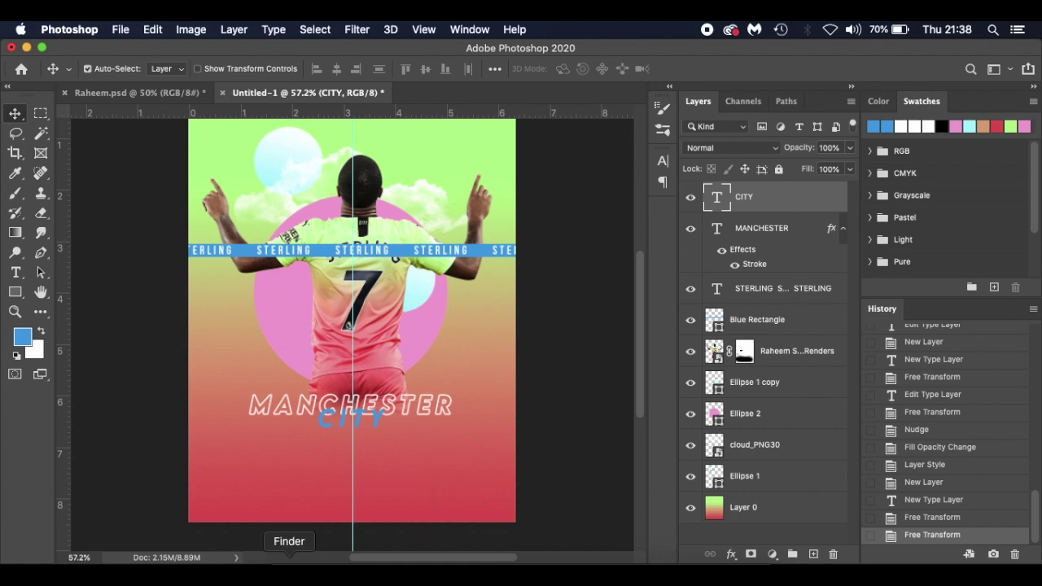
{"action": "left_click", "coordinate": [289, 568]}
{"action": "left_click_drag", "start_coordinate": [394, 181], "coordinate": [350, 325]}
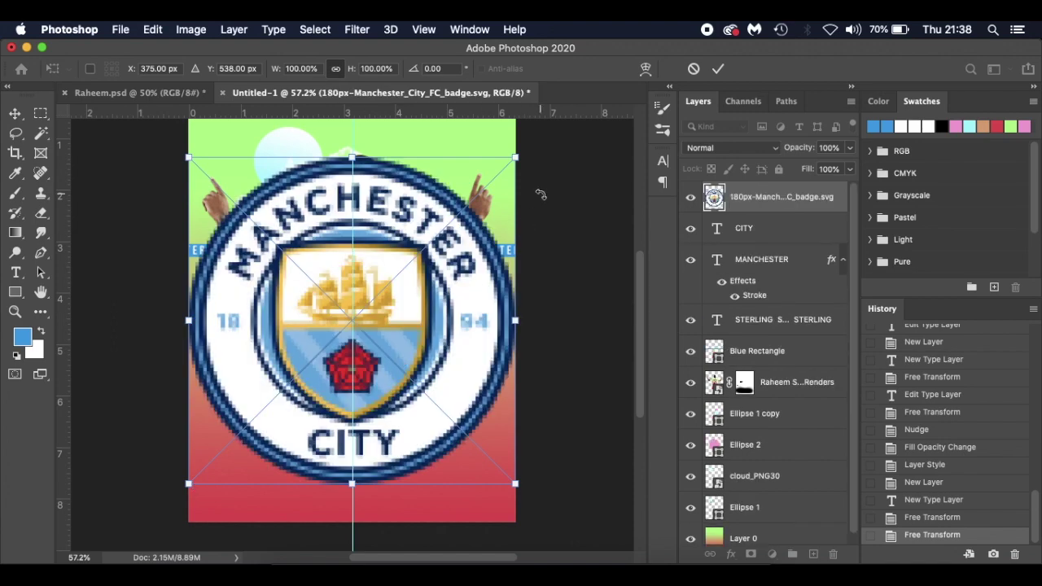
{"action": "left_click_drag", "start_coordinate": [516, 157], "coordinate": [373, 432]}
{"action": "scroll", "coordinate": [374, 435], "scroll_direction": "up", "scroll_amount": 3}
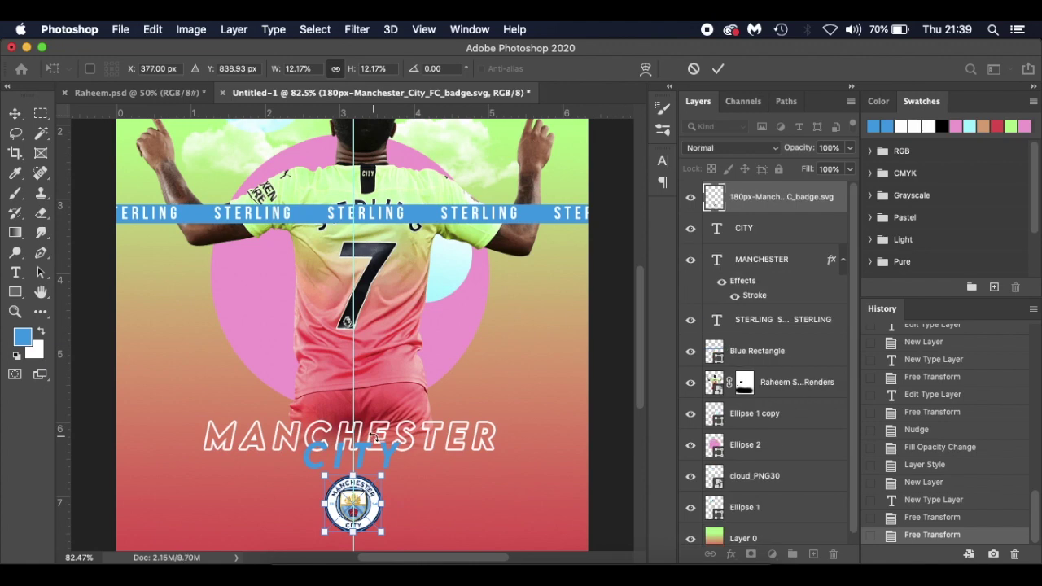
{"action": "scroll", "coordinate": [375, 438], "scroll_direction": "down", "scroll_amount": 3}
{"action": "left_click_drag", "start_coordinate": [374, 439], "coordinate": [375, 441]}
{"action": "key", "text": "Return"}
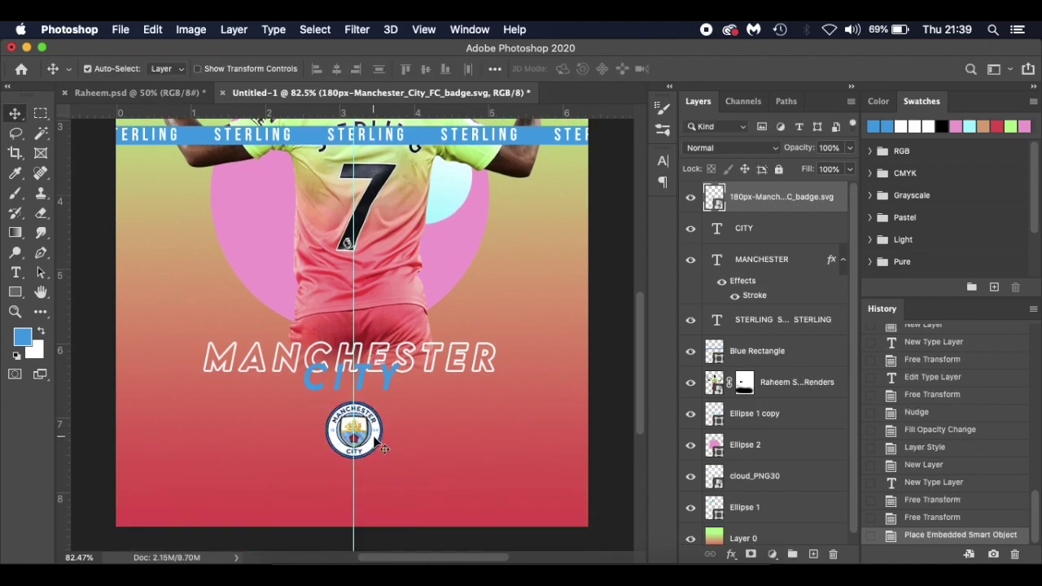
- Create a new layer and set the Type tool to Bebas Neue Regular with the yellow colour #e2c039
{"action": "left_click", "coordinate": [813, 553]}
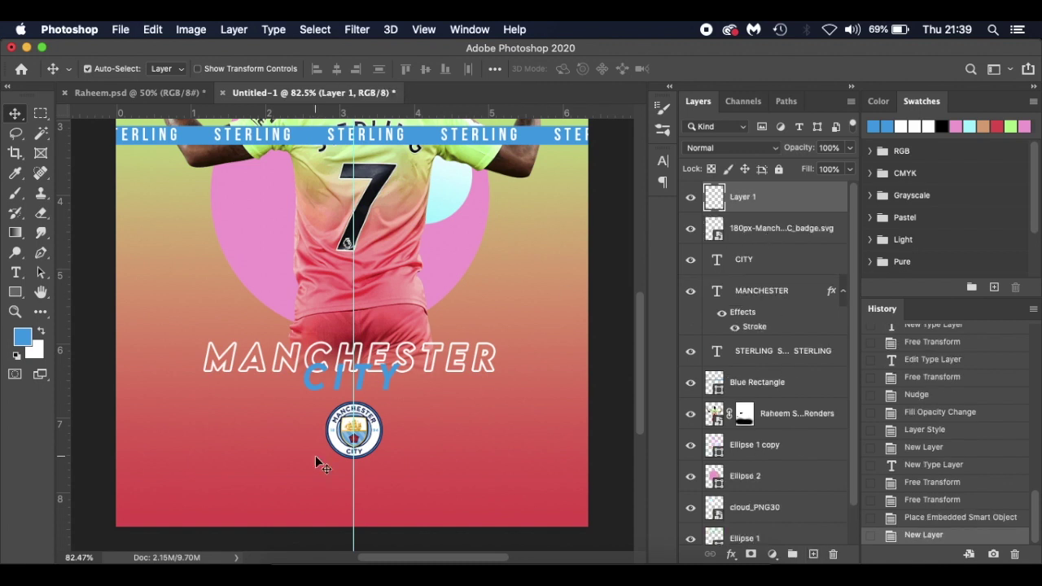
{"action": "key", "text": "t"}
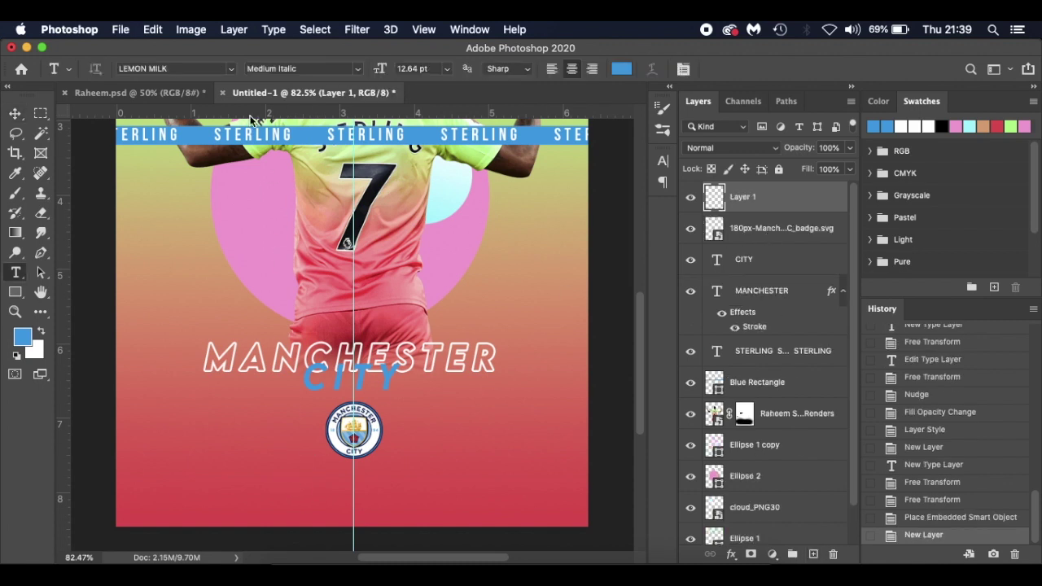
{"action": "left_click", "coordinate": [231, 68]}
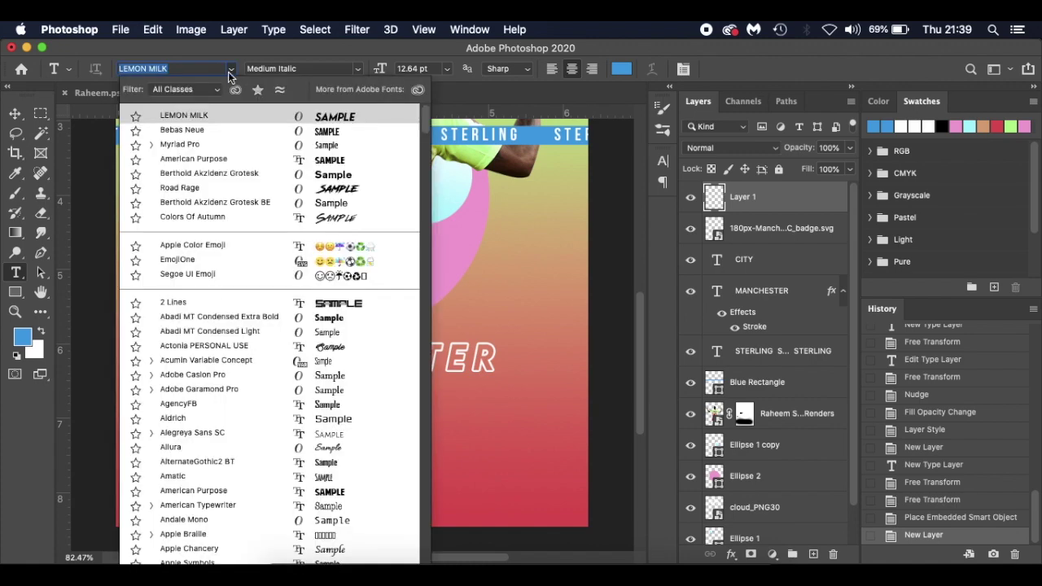
{"action": "left_click", "coordinate": [209, 127]}
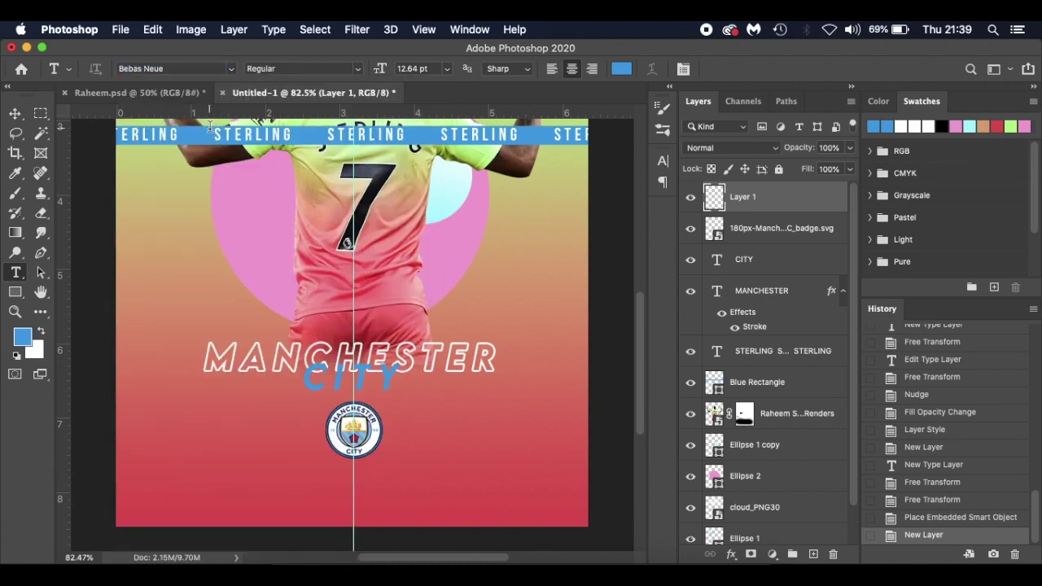
{"action": "left_click", "coordinate": [621, 73]}
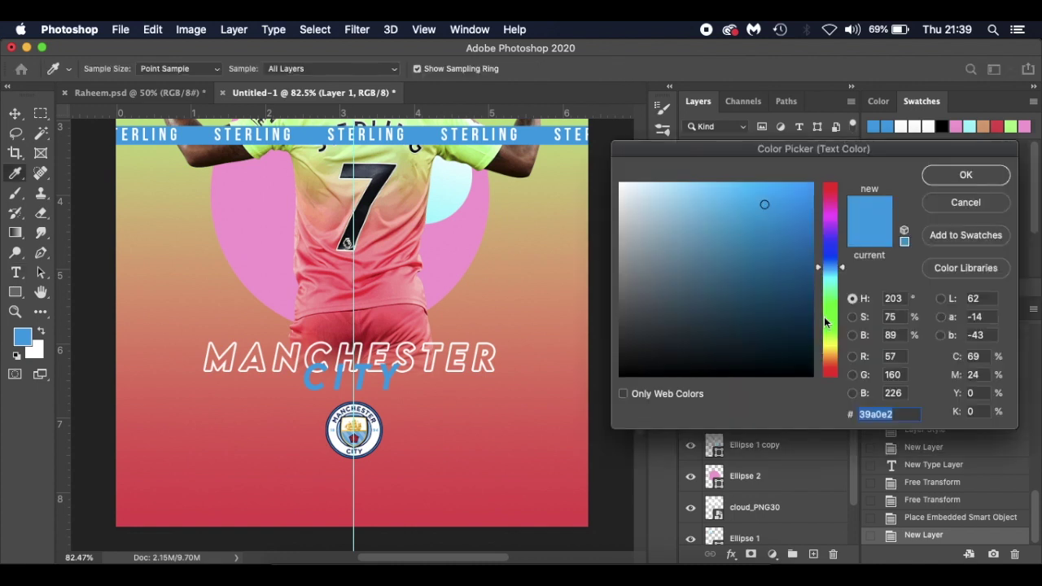
{"action": "left_click", "coordinate": [828, 353]}
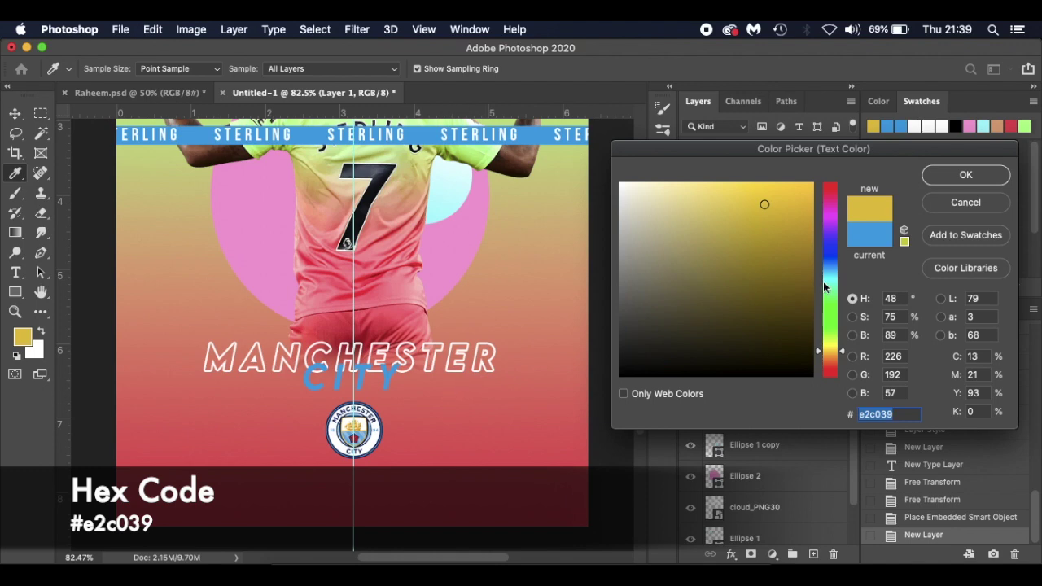
{"action": "left_click", "coordinate": [963, 176]}
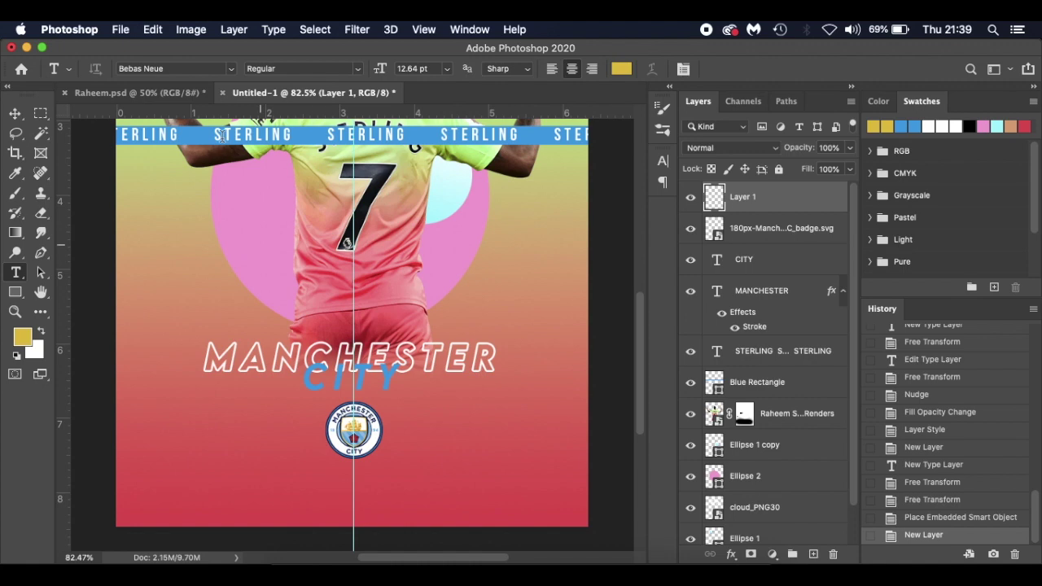
- Check the tagline in Raheem.psd, add WE'RE NOT REALLY HERE below the badge in Untitled-1, and move it roughly onto the guide
{"action": "left_click", "coordinate": [128, 98]}
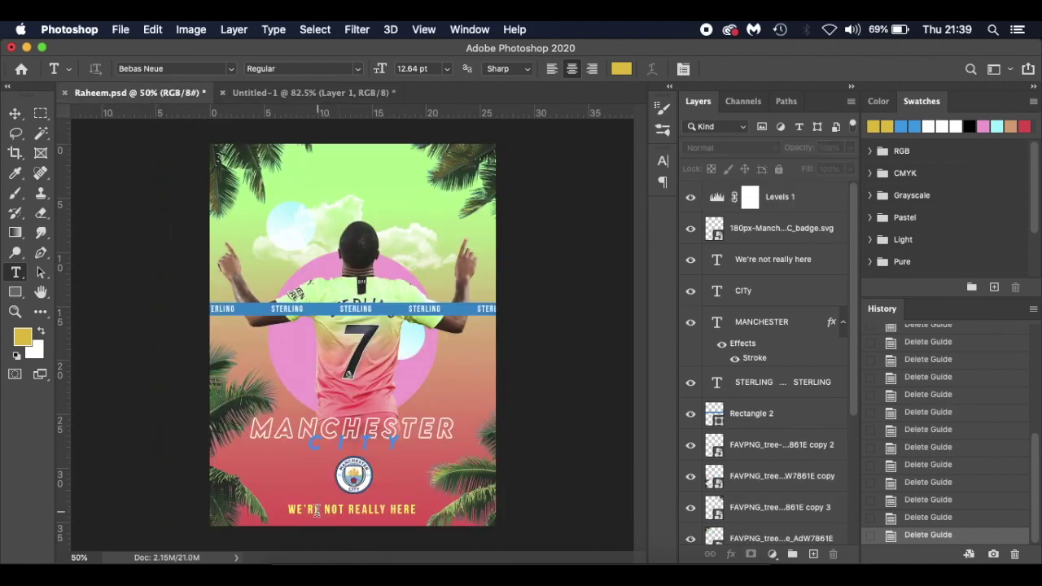
{"action": "left_click", "coordinate": [303, 94]}
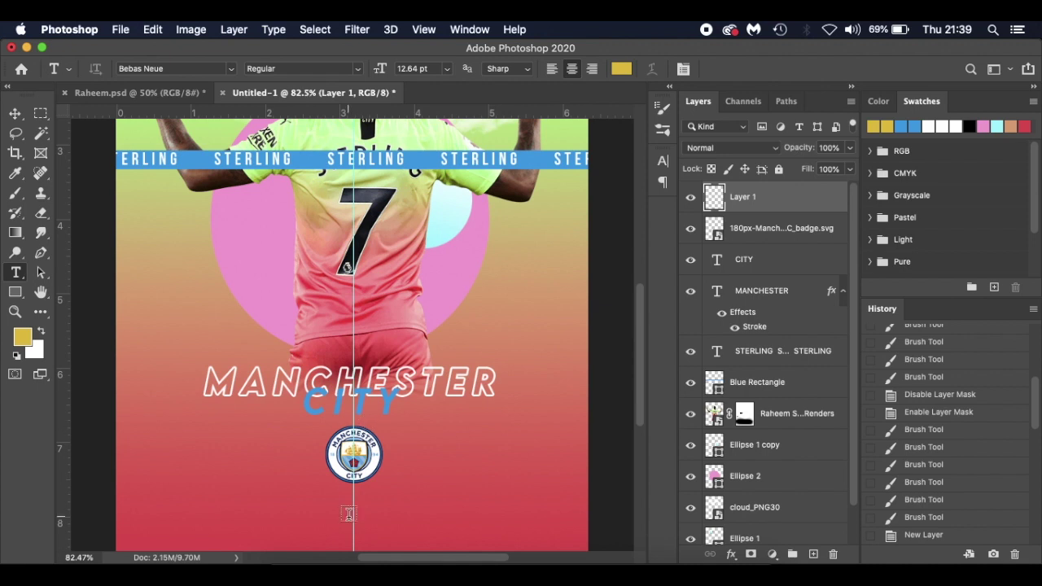
{"action": "scroll", "coordinate": [350, 507], "scroll_direction": "down", "scroll_amount": 2}
{"action": "left_click", "coordinate": [278, 469]}
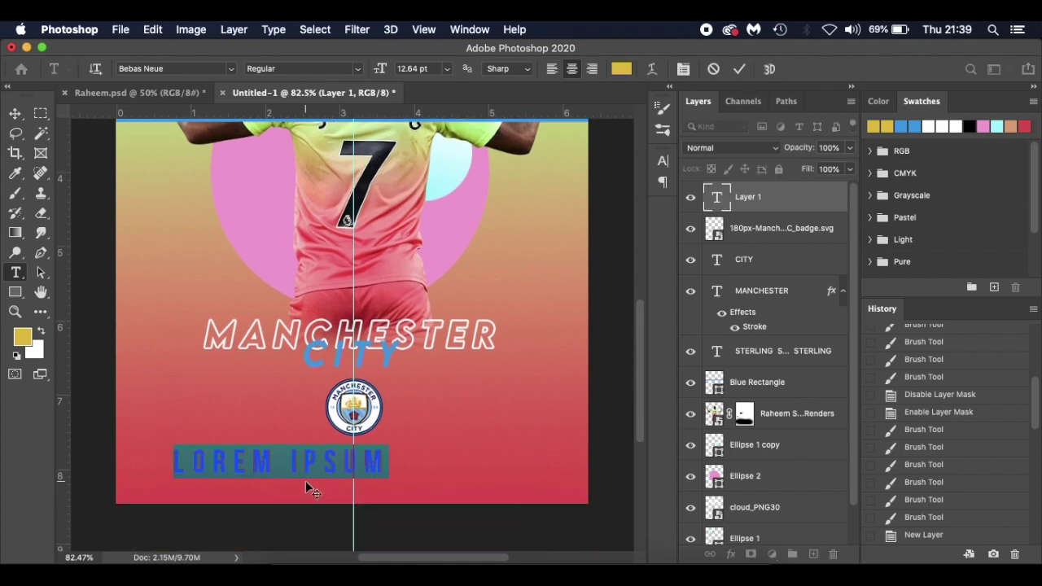
{"action": "type", "text": "WE'"}
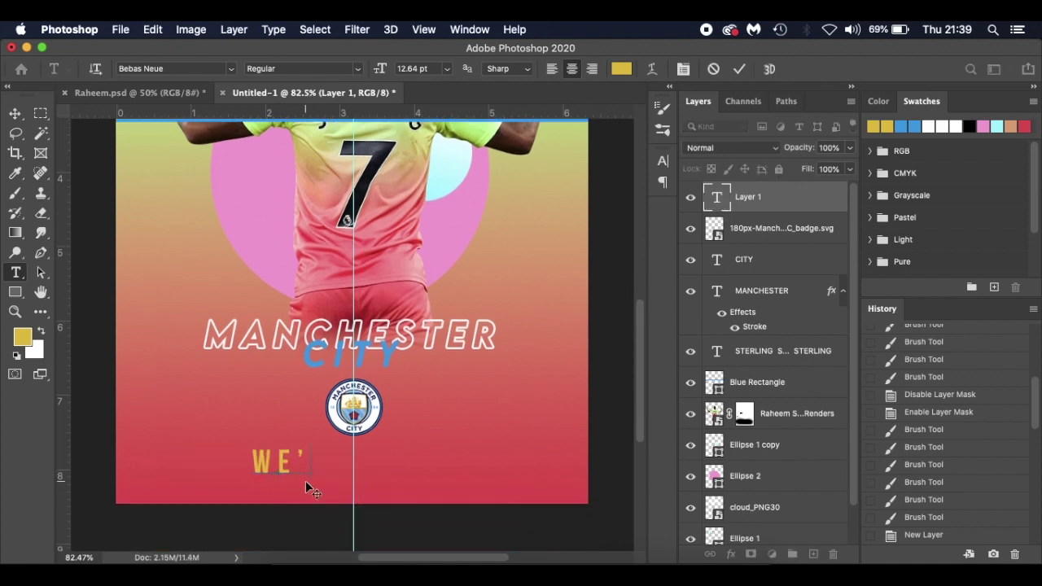
{"action": "type", "text": "RE NOT"}
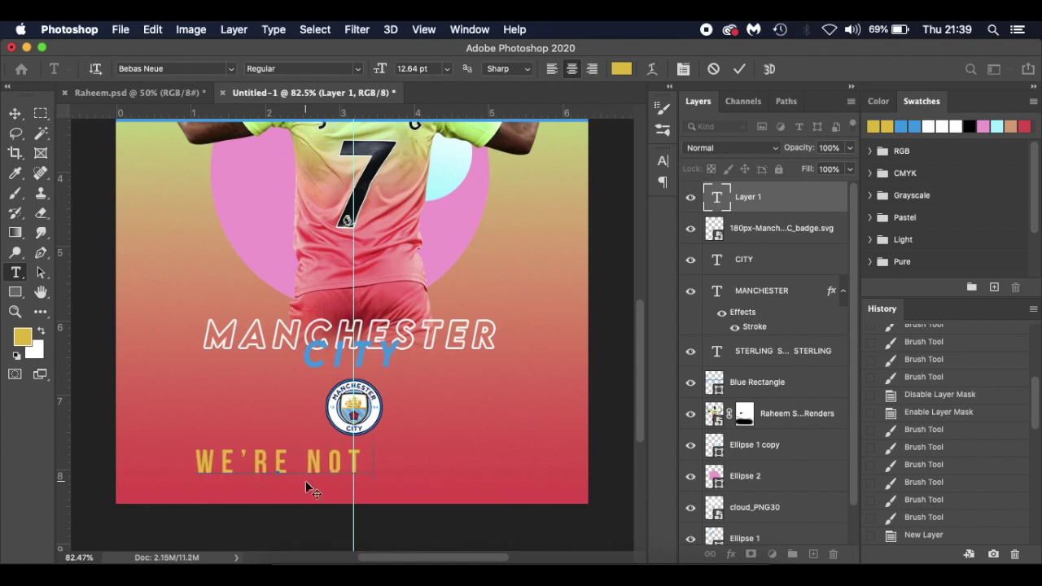
{"action": "type", "text": " REALLY "}
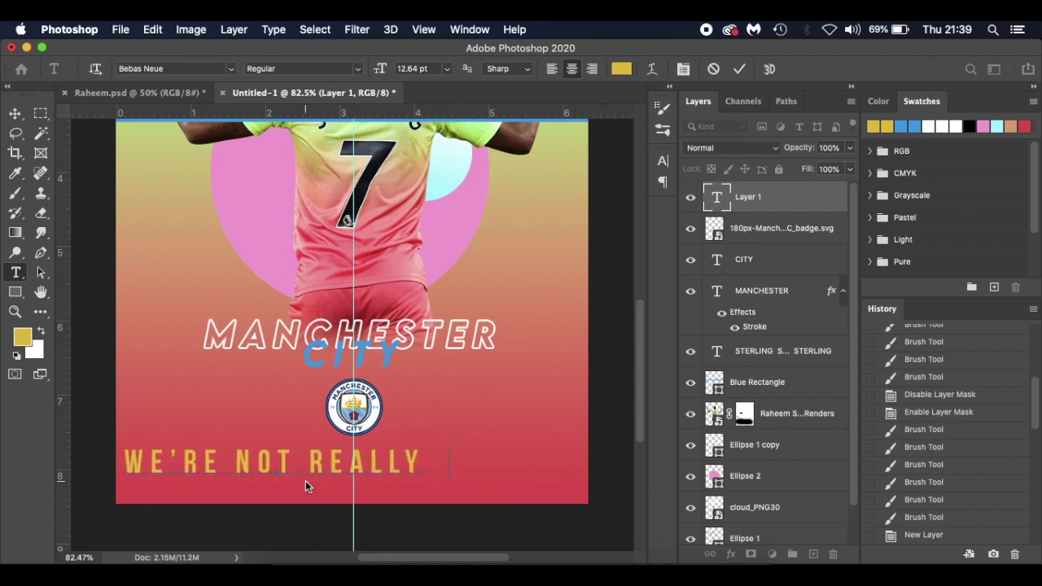
{"action": "type", "text": "HERE"}
{"action": "left_click_drag", "start_coordinate": [376, 486], "coordinate": [452, 501]}
- Reduce the whole WE'RE NOT REALLY HERE tagline to 8.01 pt
{"action": "key", "text": "super+a"}
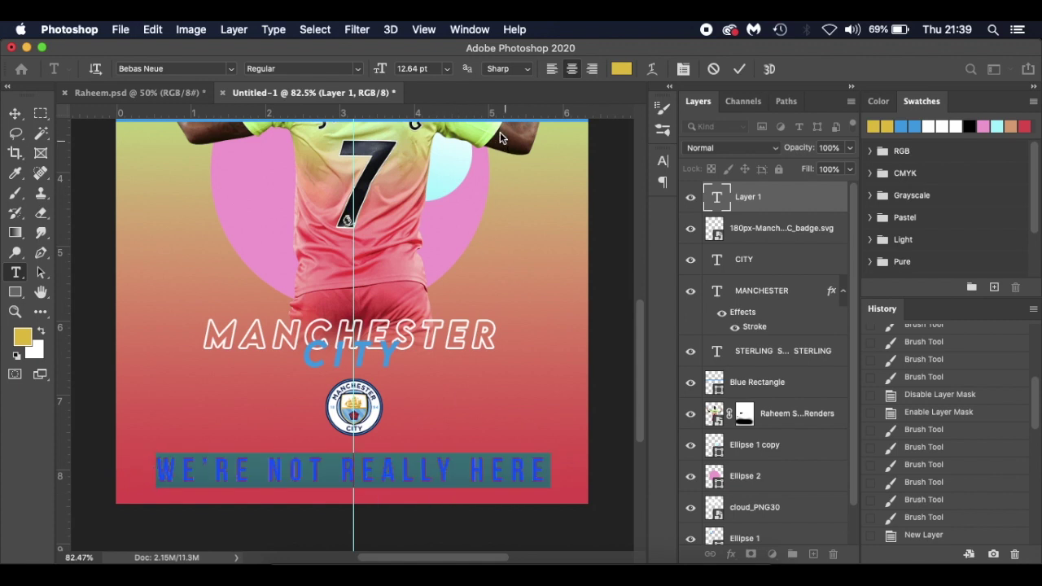
{"action": "left_click_drag", "start_coordinate": [379, 68], "coordinate": [377, 71]}
{"action": "left_click", "coordinate": [373, 473]}
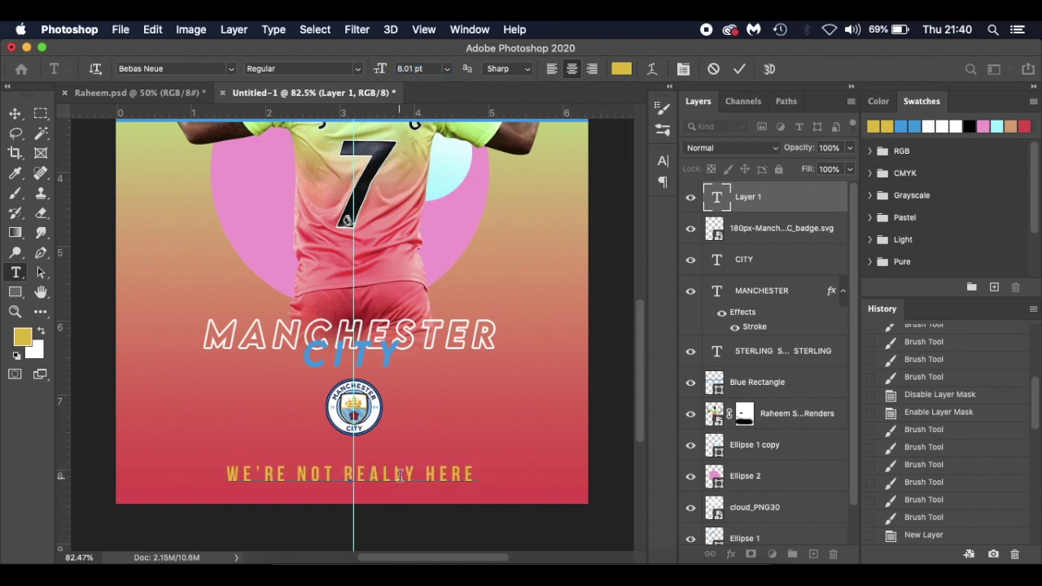
- Set the tracking of the whole WE'RE NOT REALLY HERE tagline to 160
{"action": "triple_click", "coordinate": [399, 476]}
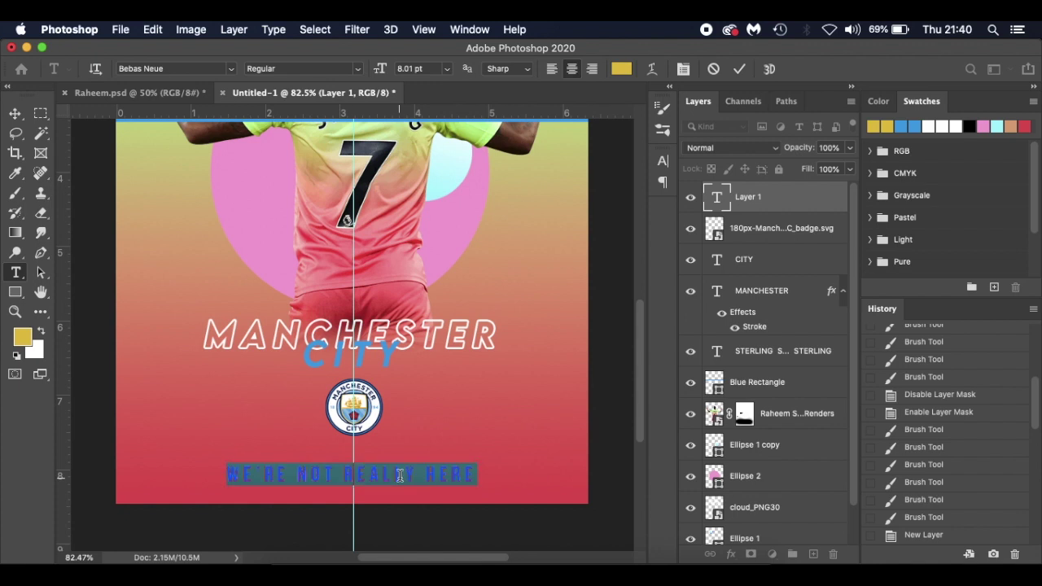
{"action": "left_click", "coordinate": [664, 163]}
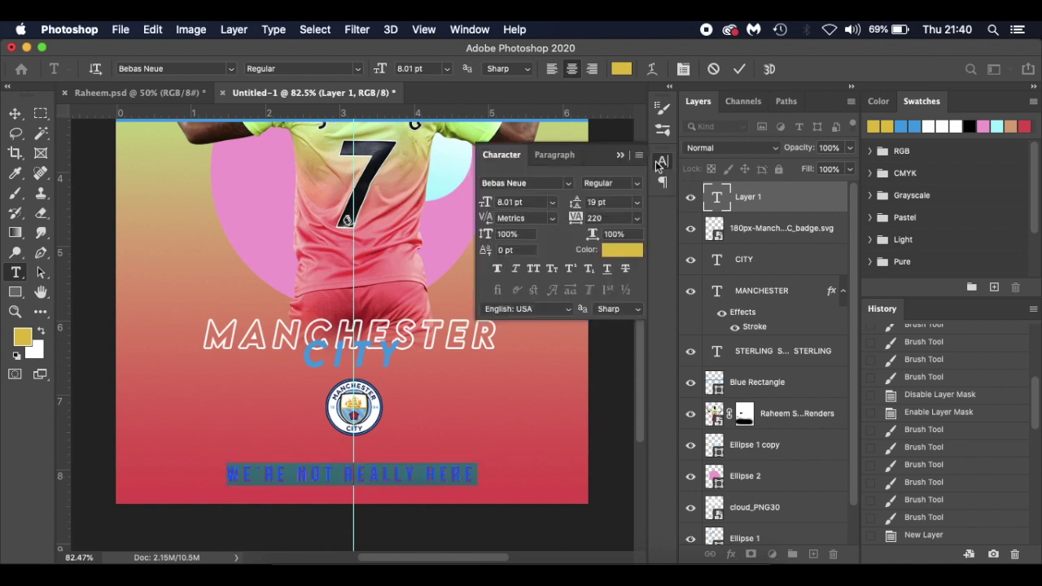
{"action": "left_click", "coordinate": [470, 30]}
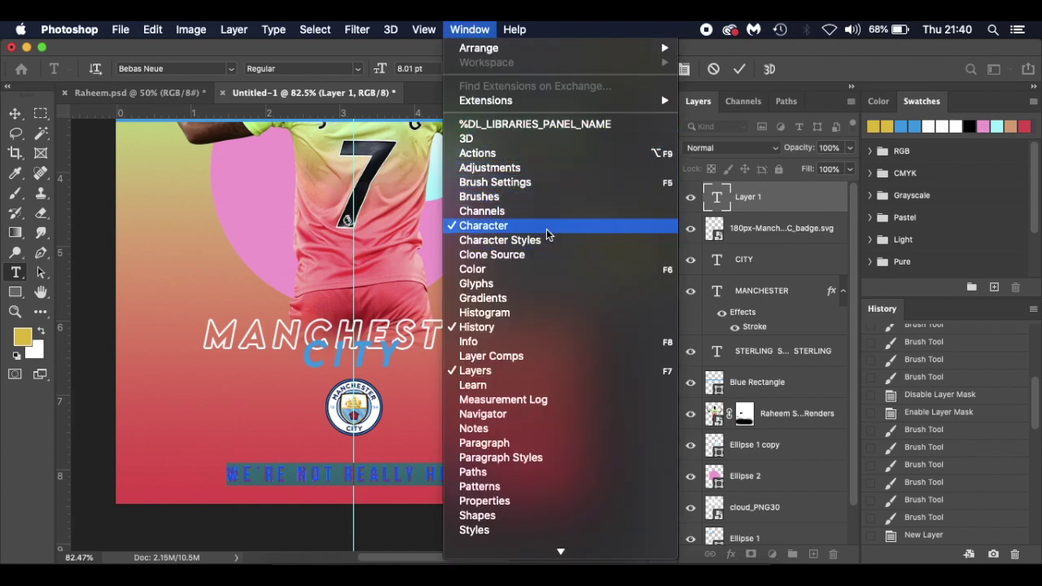
{"action": "left_click", "coordinate": [482, 225]}
{"action": "left_click", "coordinate": [663, 163]}
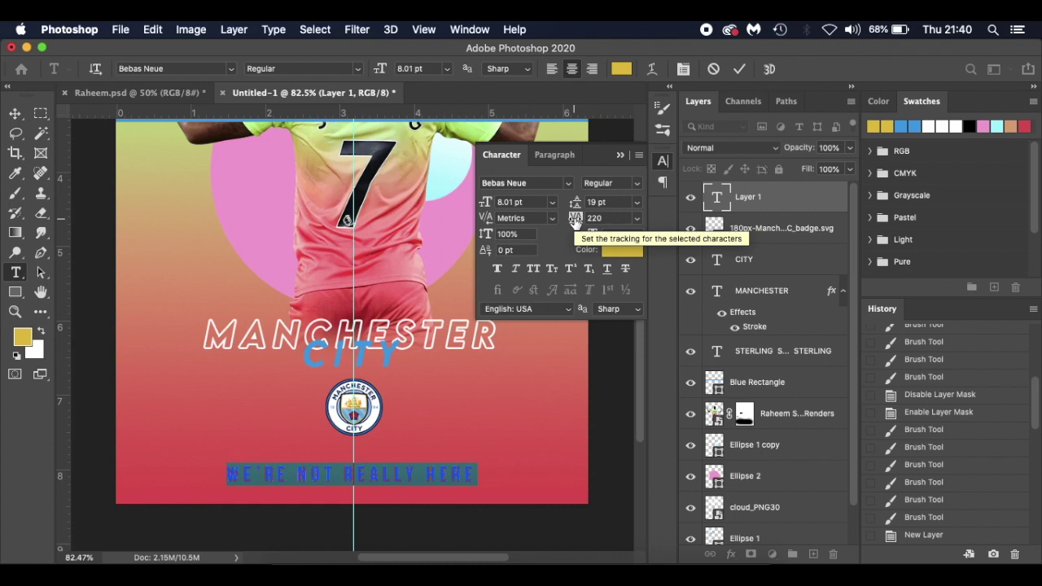
{"action": "mouse_move", "coordinate": [575, 224]}
{"action": "left_mouse_down"}
{"action": "mouse_move", "coordinate": [557, 223]}
{"action": "mouse_move", "coordinate": [574, 224]}
{"action": "left_mouse_up"}
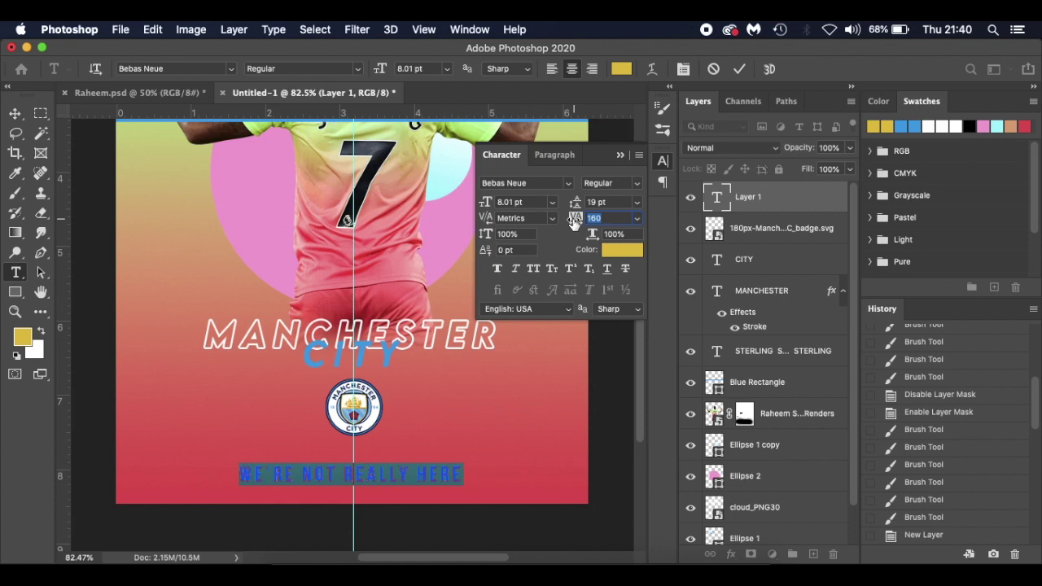
{"action": "key", "text": "Up"}
{"action": "key", "text": "Up"}
{"action": "key", "text": "Down"}
{"action": "key", "text": "Down"}
{"action": "left_click", "coordinate": [414, 472]}
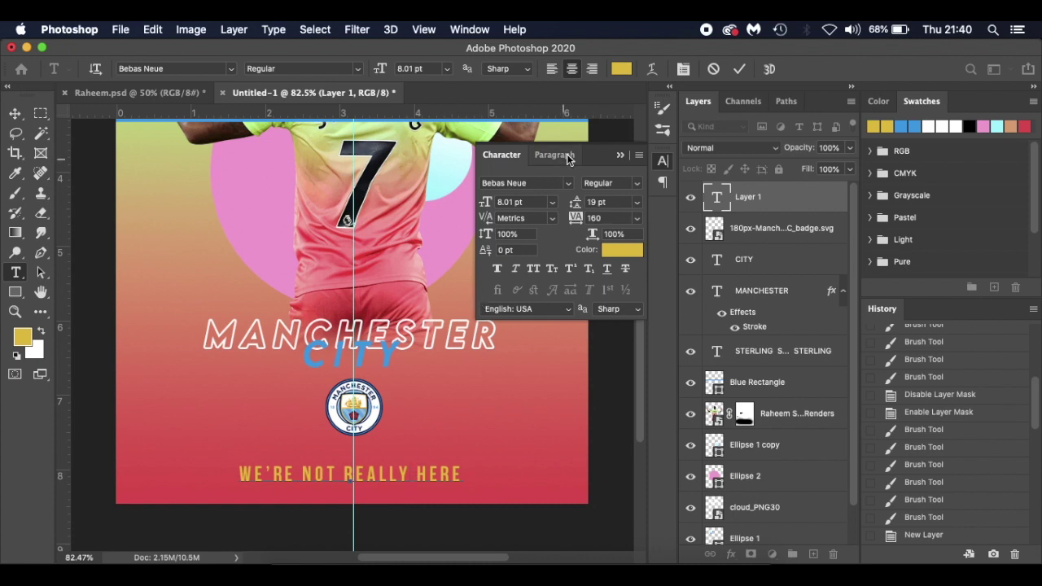
{"action": "left_click", "coordinate": [620, 155]}
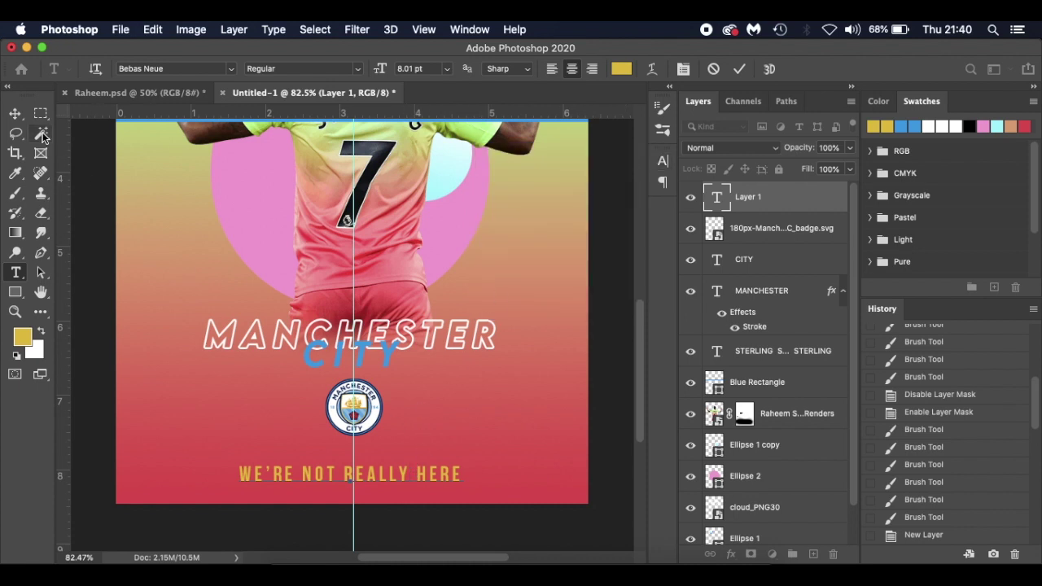
- Nudge the tagline right to centre it on the guide and up closer to the badge, and hide the guides
{"action": "left_click", "coordinate": [15, 113]}
{"action": "key", "text": "ctrl+t"}
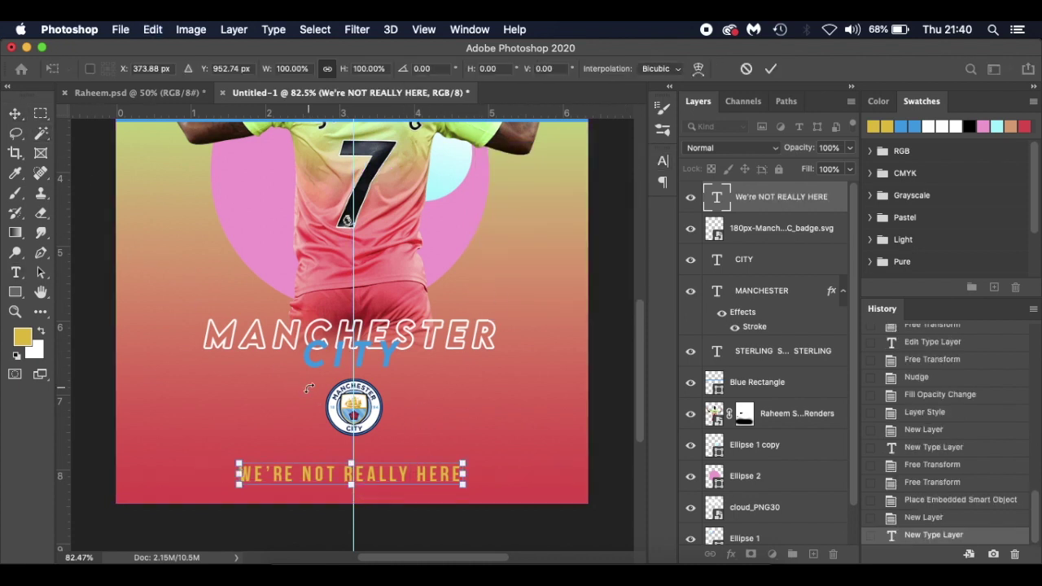
{"action": "key", "text": "Right"}
{"action": "key", "text": "Right"}
{"action": "key", "text": "Right"}
{"action": "key", "text": "Right"}
{"action": "key", "text": "Up"}
{"action": "key", "text": "Up"}
{"action": "key", "text": "Up"}
{"action": "key", "text": "Up"}
{"action": "key", "text": "Up"}
{"action": "key", "text": "Up"}
{"action": "key", "text": "Up"}
{"action": "key", "text": "Up"}
{"action": "key", "text": "Up"}
{"action": "key", "text": "Up"}
{"action": "key", "text": "Up"}
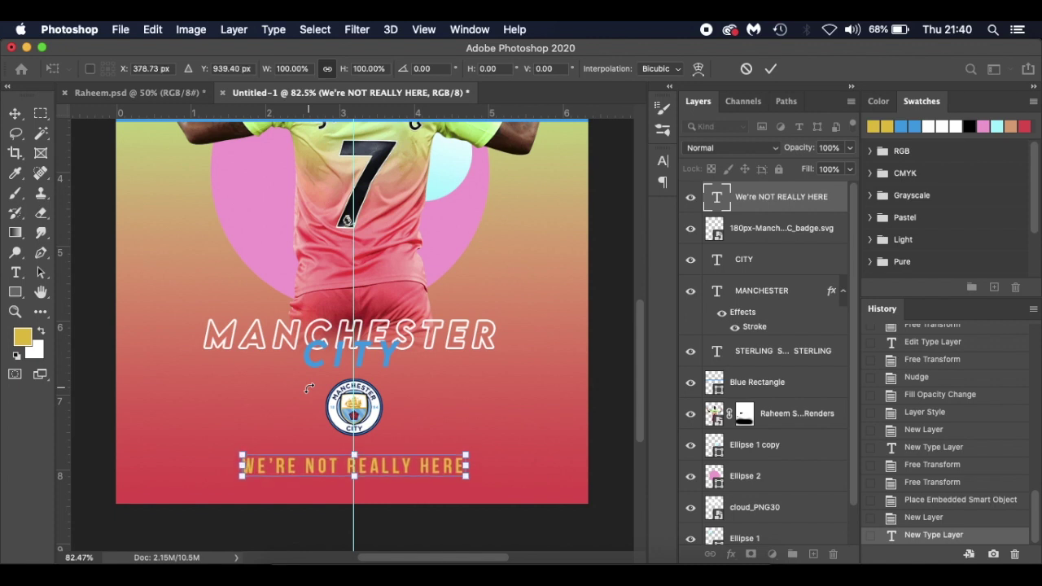
{"action": "key", "text": "Return"}
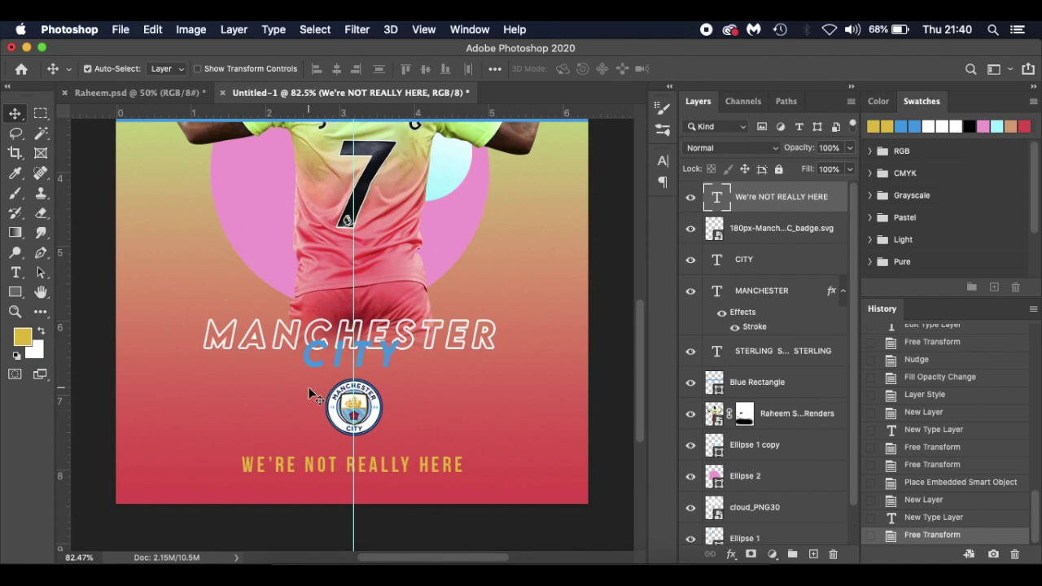
{"action": "key", "text": "super+0"}
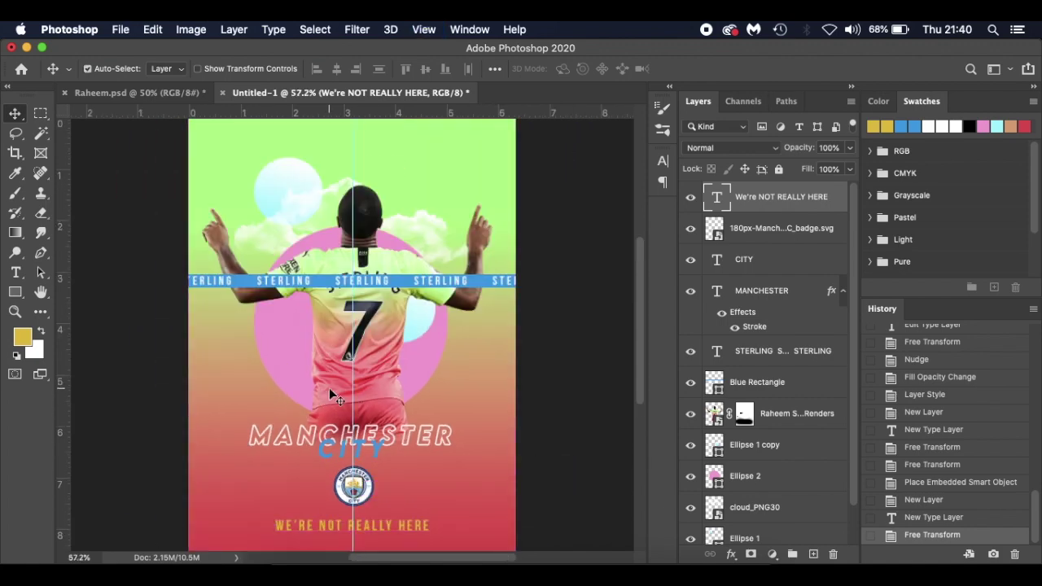
{"action": "key", "text": "super+semicolon"}
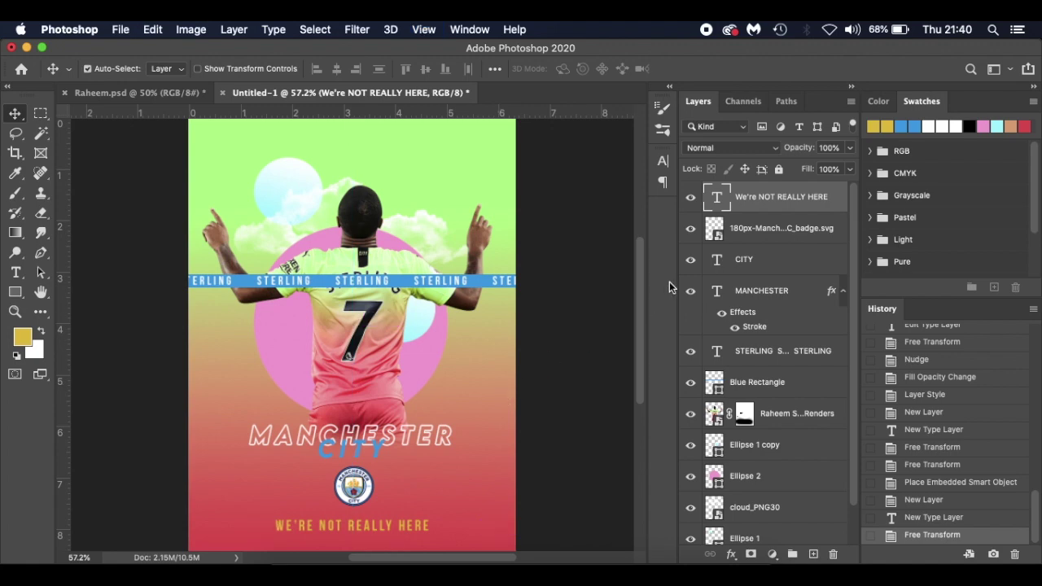
- Place the FAVPNG_tree palm image from the Latest Tutorial folder at 12.70% scale so its fronds fill the poster's upper-left corner
{"action": "left_click", "coordinate": [289, 565]}
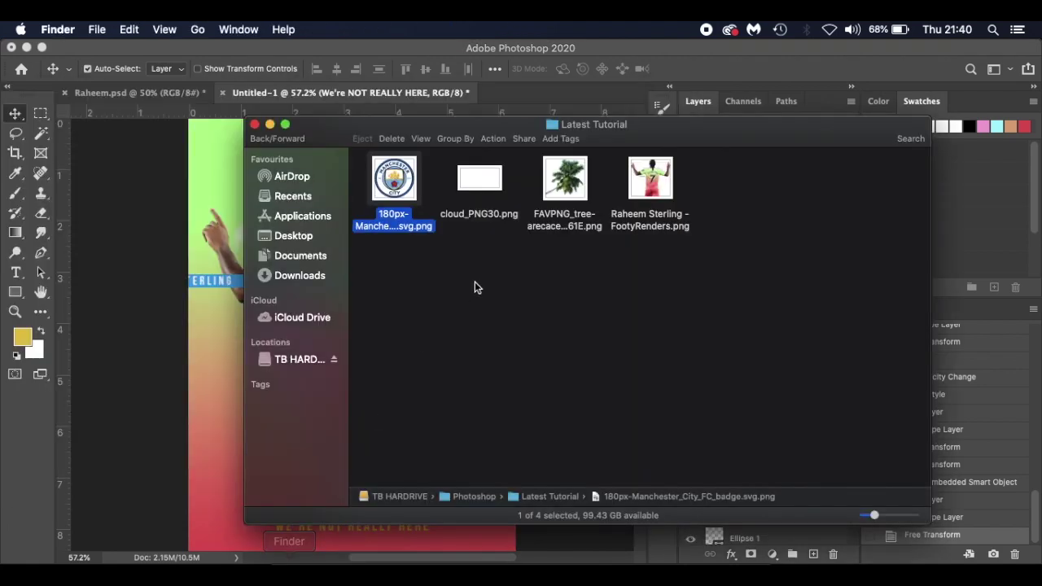
{"action": "left_click_drag", "start_coordinate": [565, 185], "coordinate": [196, 180]}
{"action": "left_click_drag", "start_coordinate": [453, 430], "coordinate": [269, 232]}
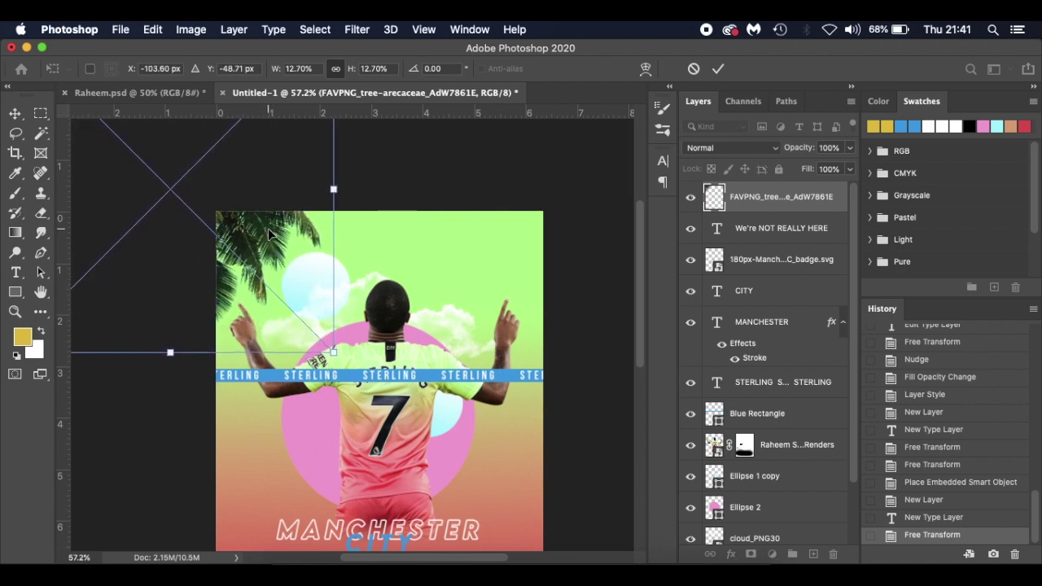
{"action": "key", "text": "Return"}
{"action": "scroll", "coordinate": [336, 274], "scroll_direction": "down", "scroll_amount": 5}
{"action": "scroll", "coordinate": [335, 273], "scroll_direction": "right", "scroll_amount": 2}
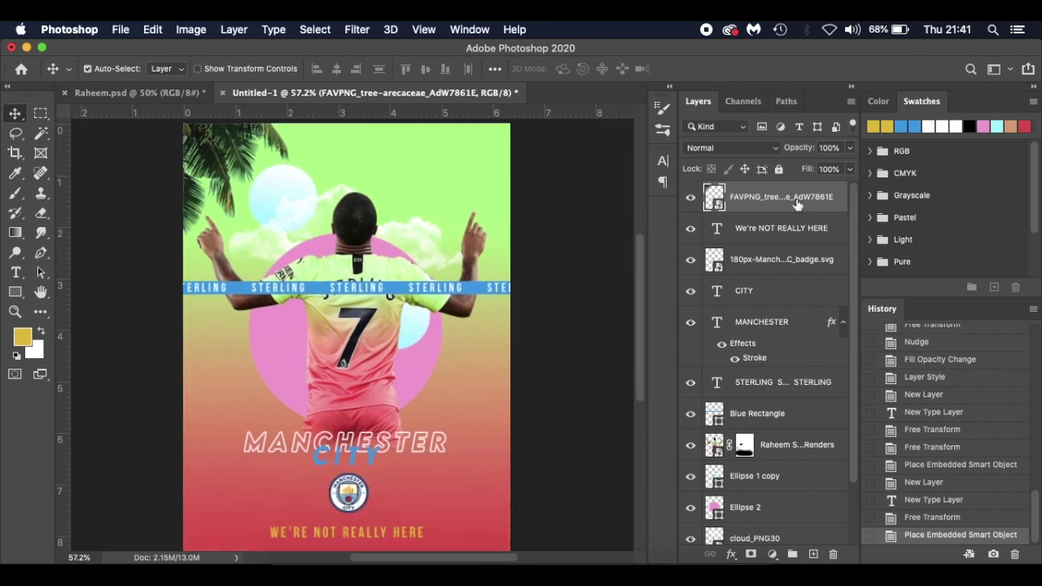
- Duplicate the palm tree layer and move the copy down to the poster's lower-left corner
{"action": "left_click_drag", "start_coordinate": [797, 205], "coordinate": [813, 554]}
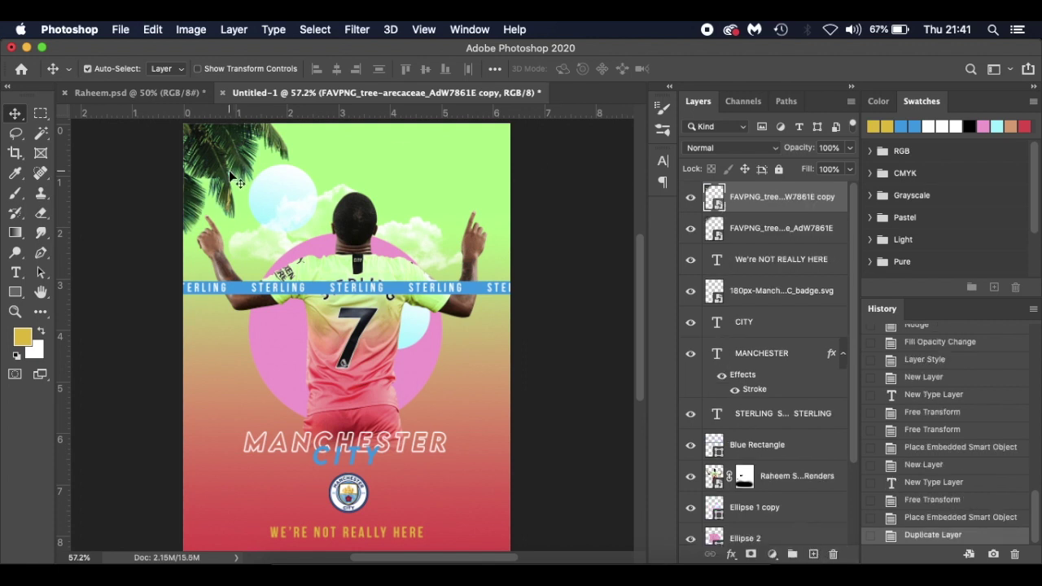
{"action": "left_click_drag", "start_coordinate": [219, 169], "coordinate": [202, 516]}
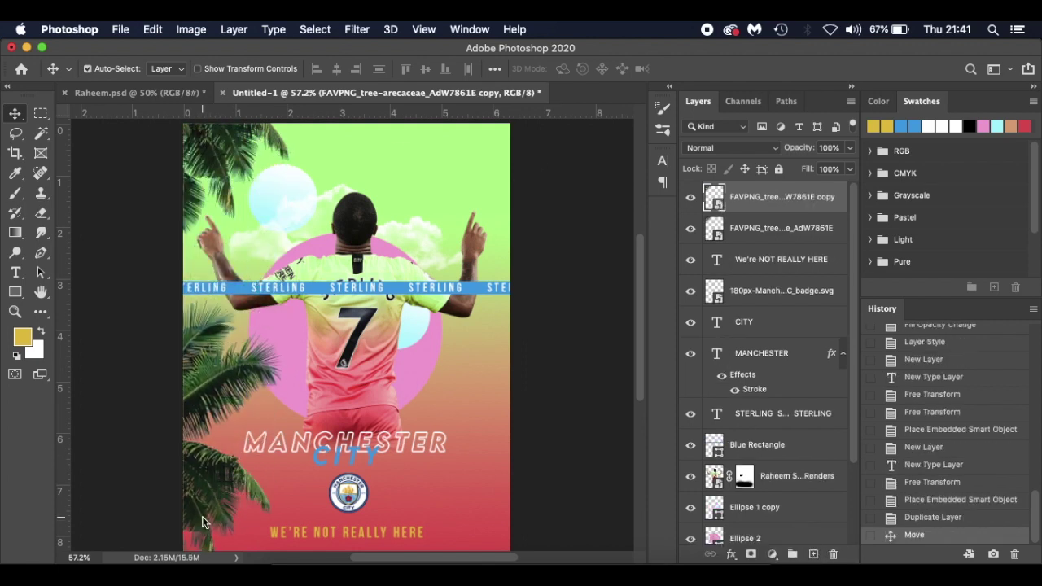
{"action": "scroll", "coordinate": [204, 519], "scroll_direction": "down", "scroll_amount": 4}
{"action": "left_click_drag", "start_coordinate": [223, 352], "coordinate": [208, 381]}
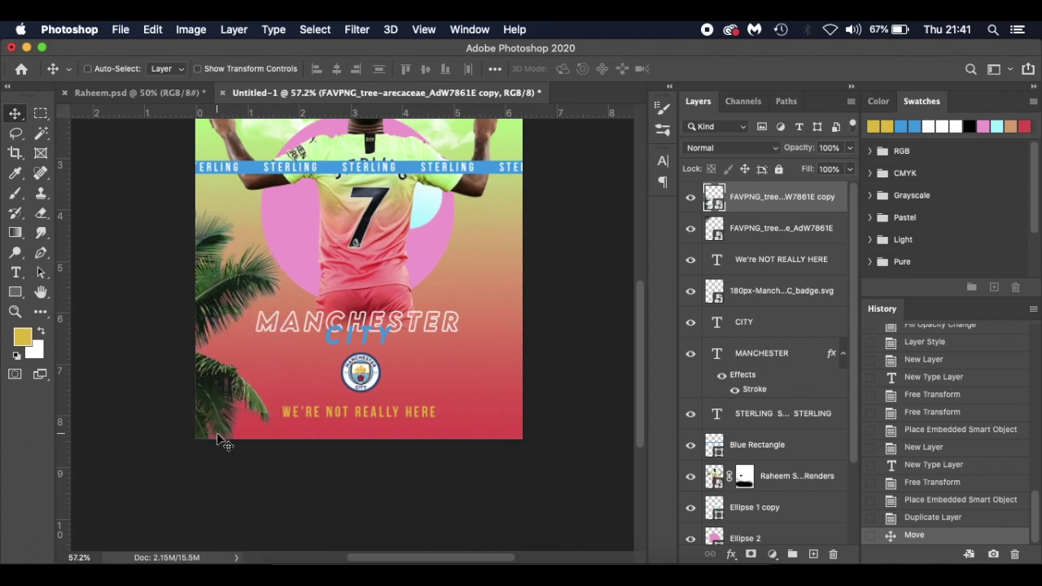
- Slightly rotate and reposition the lower-left palm copy with Free Transform so its fronds frame that corner
{"action": "key", "text": "ctrl+t"}
{"action": "left_click_drag", "start_coordinate": [296, 530], "coordinate": [312, 491]}
{"action": "left_click_drag", "start_coordinate": [268, 458], "coordinate": [256, 458]}
{"action": "left_click_drag", "start_coordinate": [305, 508], "coordinate": [269, 493]}
{"action": "left_click_drag", "start_coordinate": [184, 459], "coordinate": [213, 471]}
{"action": "key", "text": "Return"}
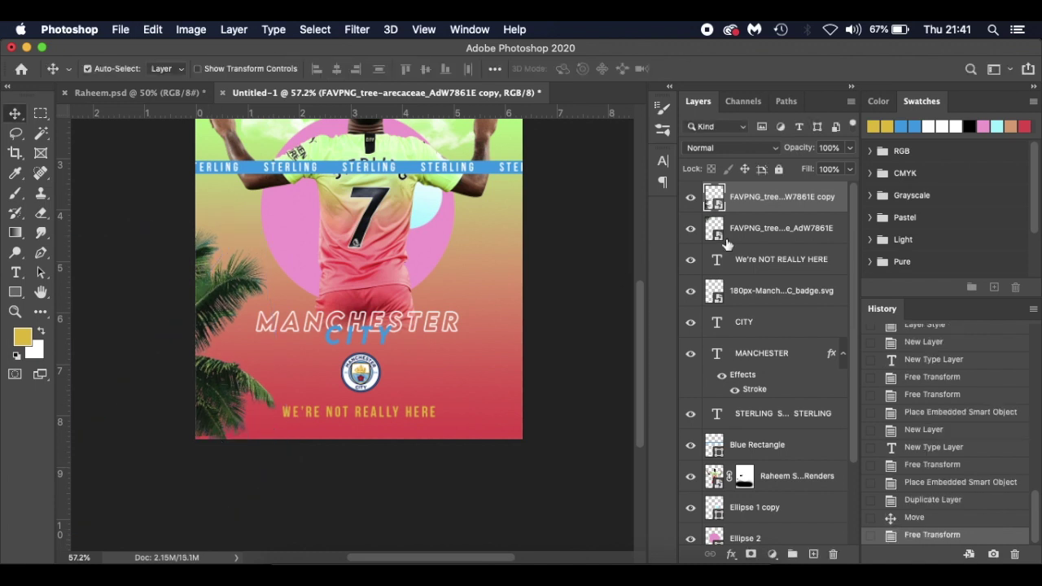
- Duplicate the lower-left palm and move the copy so its fronds fill the poster's lower-right corner
{"action": "key", "text": "super+j"}
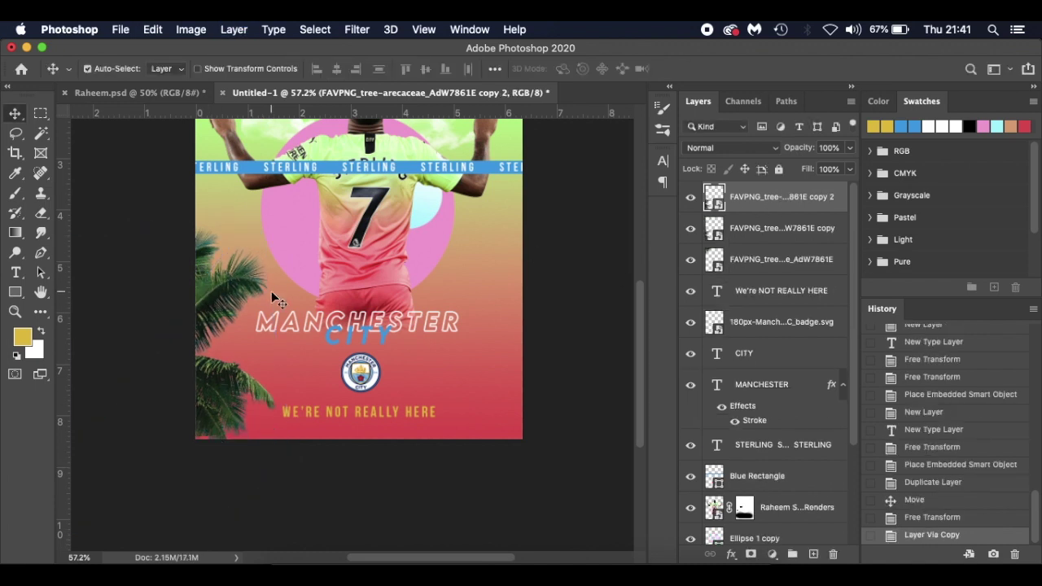
{"action": "key", "text": "super+t"}
{"action": "left_click_drag", "start_coordinate": [226, 384], "coordinate": [606, 481]}
{"action": "key", "text": "Return"}
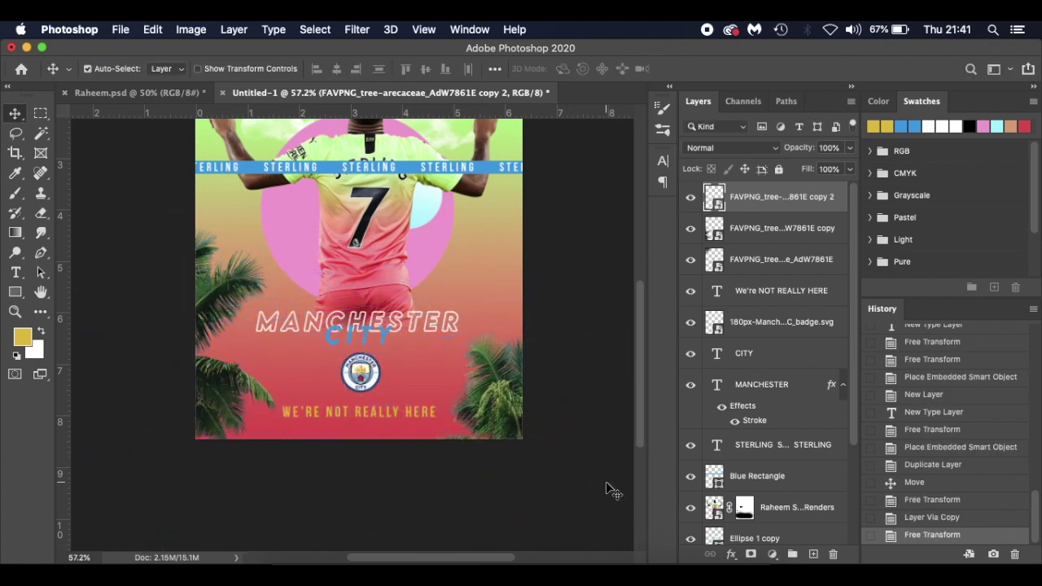
- Duplicate the original upper-left palm, rotate the copy about 51°, and position its fronds in the poster's upper-right corner
{"action": "scroll", "coordinate": [564, 396], "scroll_direction": "up", "scroll_amount": 5}
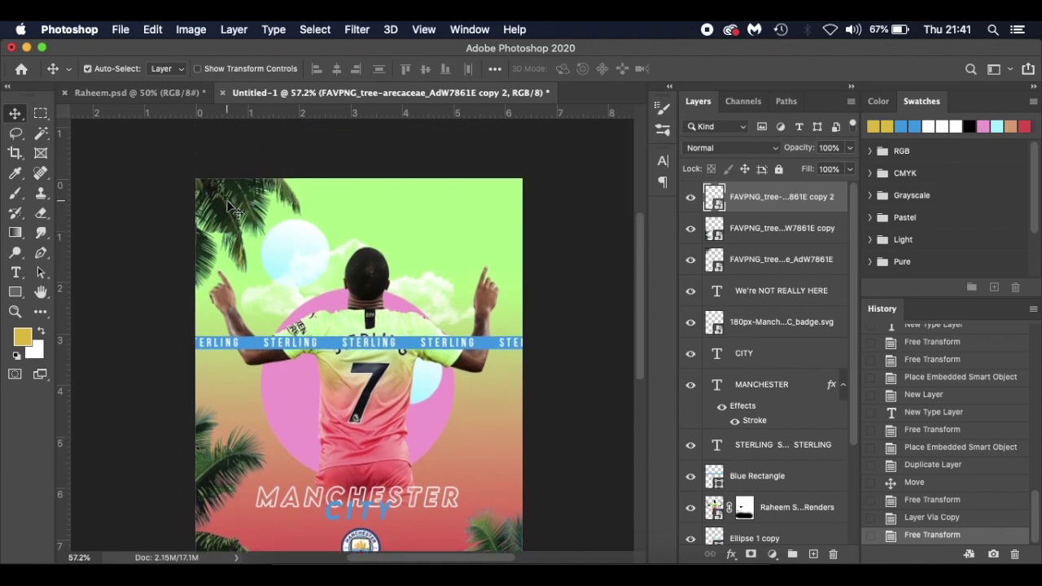
{"action": "left_click", "coordinate": [737, 258]}
{"action": "key", "text": "super+j"}
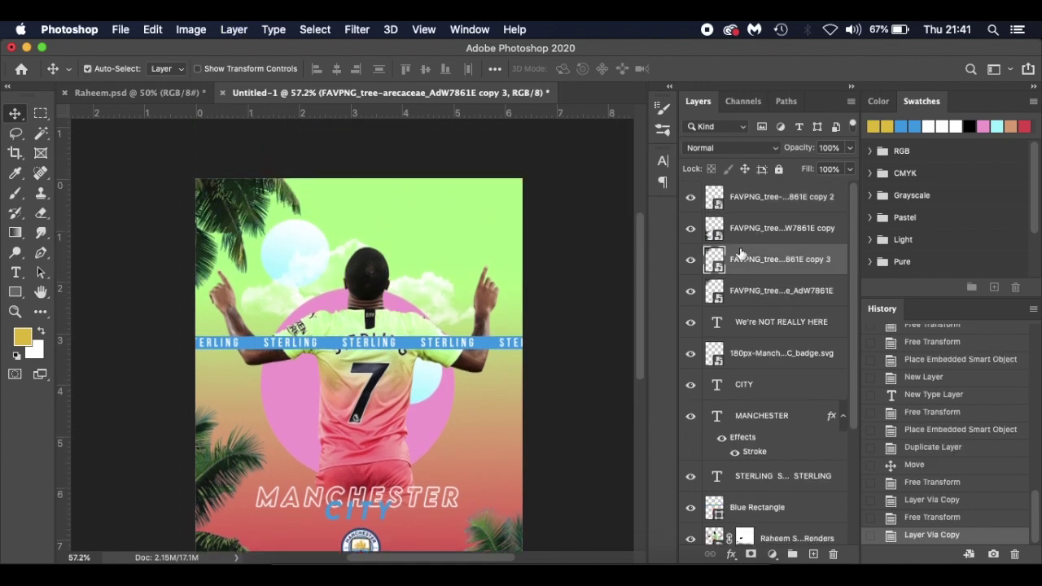
{"action": "key", "text": "super+t"}
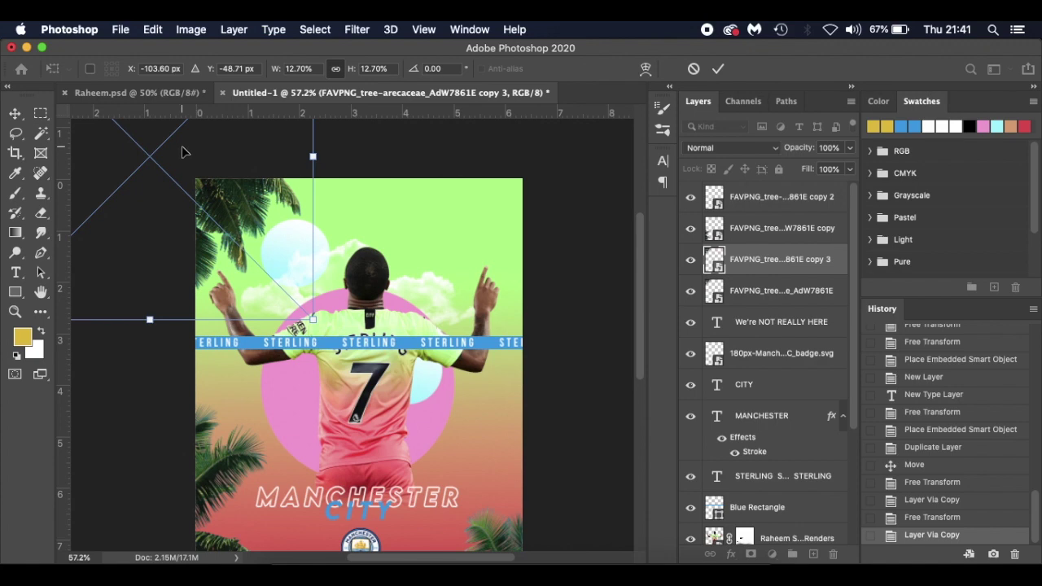
{"action": "left_click_drag", "start_coordinate": [232, 170], "coordinate": [503, 149]}
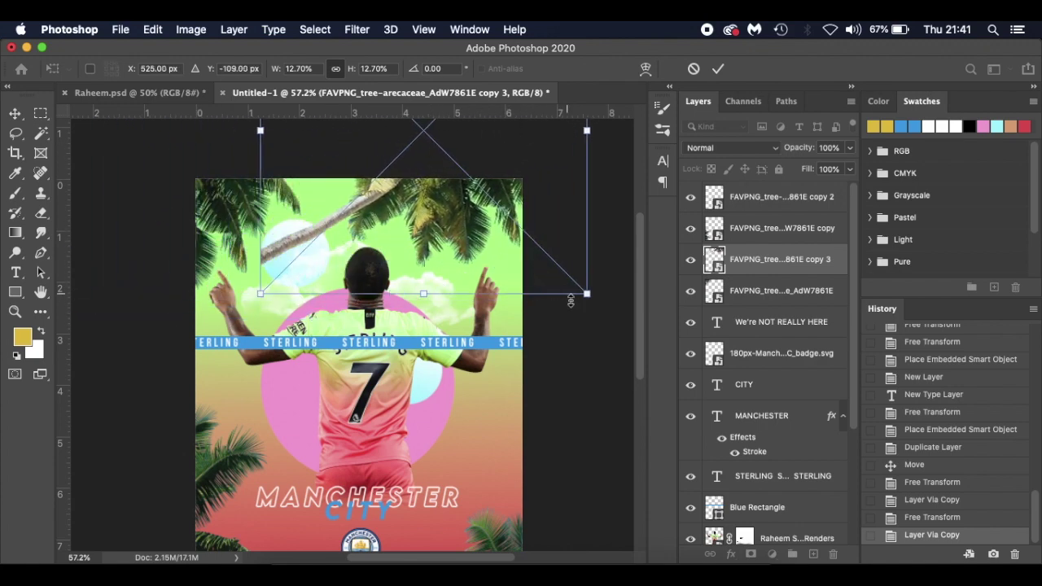
{"action": "left_click_drag", "start_coordinate": [600, 316], "coordinate": [389, 419]}
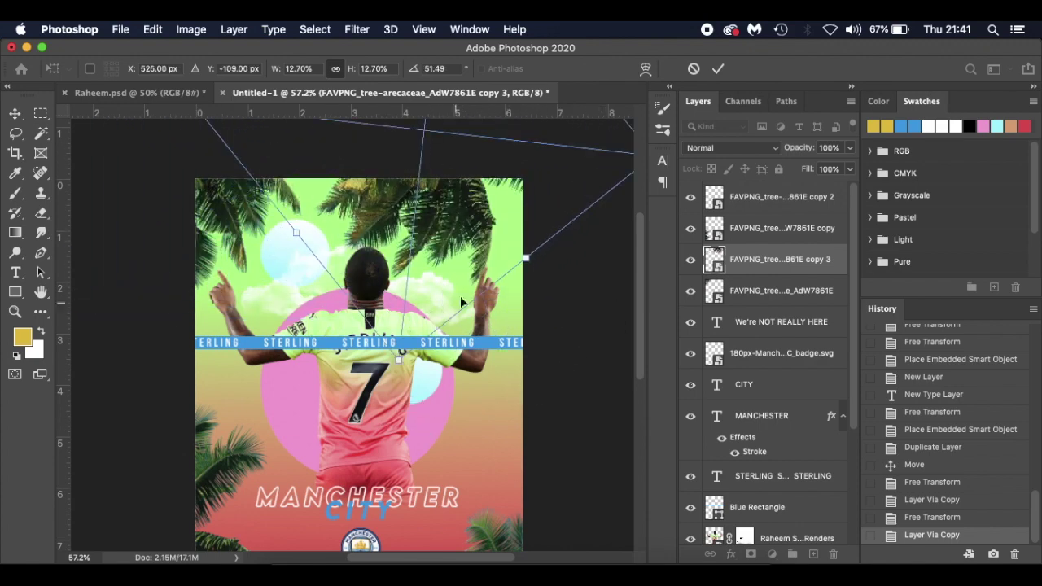
{"action": "left_click_drag", "start_coordinate": [486, 254], "coordinate": [580, 238]}
{"action": "key", "text": "Return"}
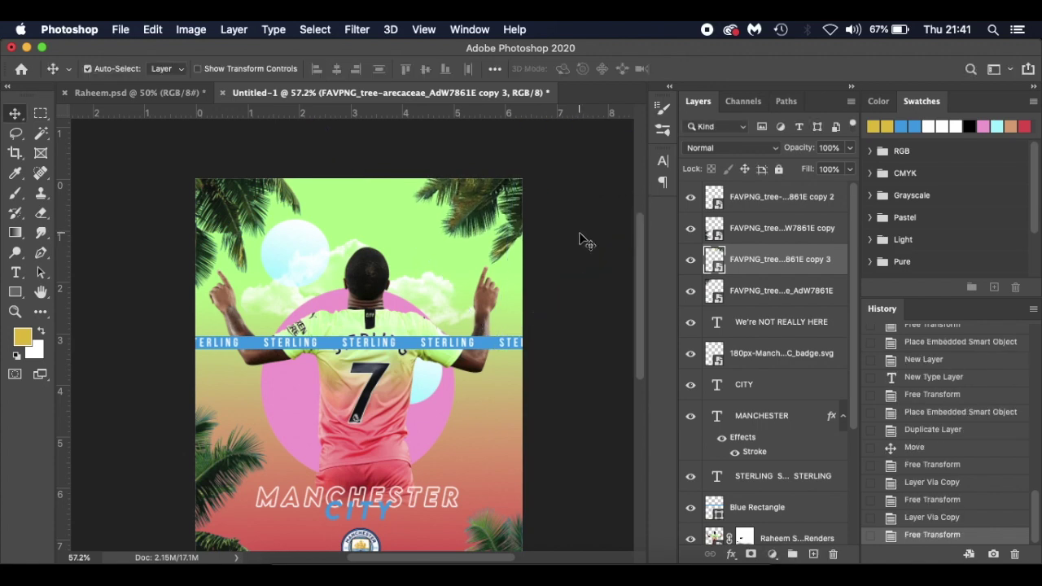
- Add a Levels adjustment layer above the topmost palm tree copy
{"action": "scroll", "coordinate": [581, 240], "scroll_direction": "down", "scroll_amount": 2}
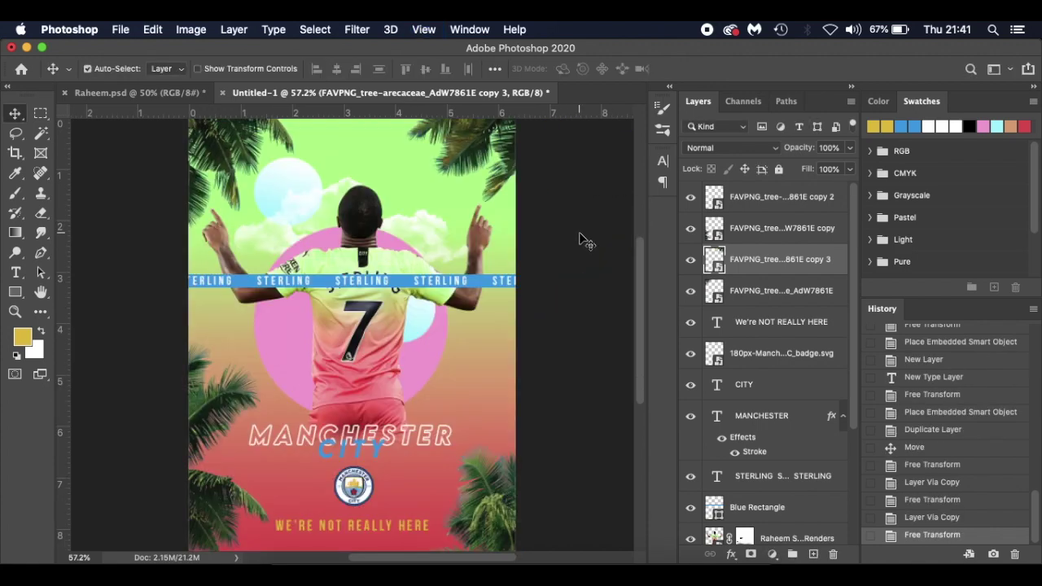
{"action": "left_click", "coordinate": [794, 201]}
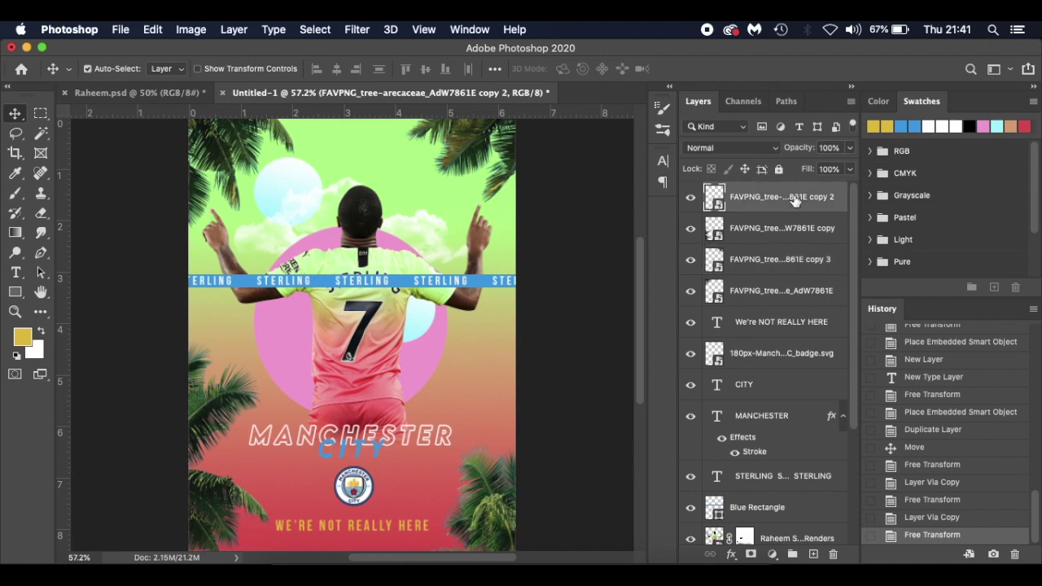
{"action": "left_click", "coordinate": [772, 554]}
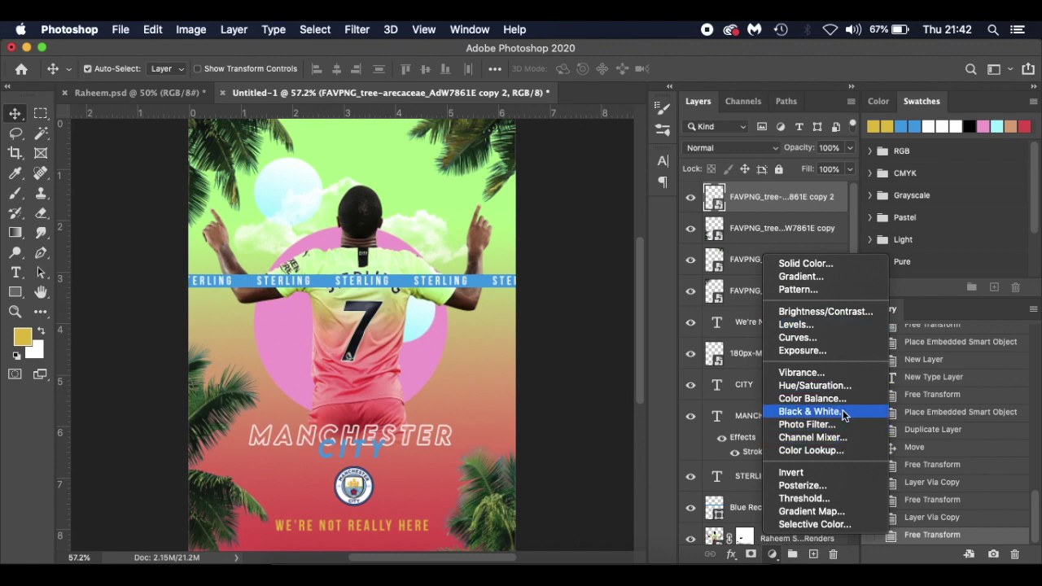
{"action": "left_click", "coordinate": [843, 328]}
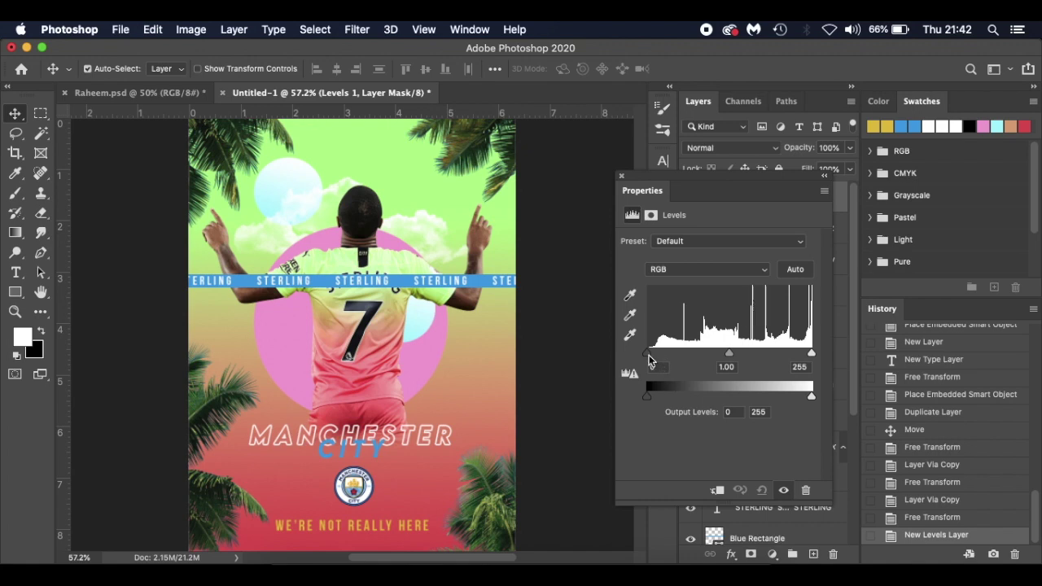
- Set the Levels adjustment to input black 11, midtones 0.89 and output black 28
{"action": "left_click_drag", "start_coordinate": [649, 359], "coordinate": [654, 359]}
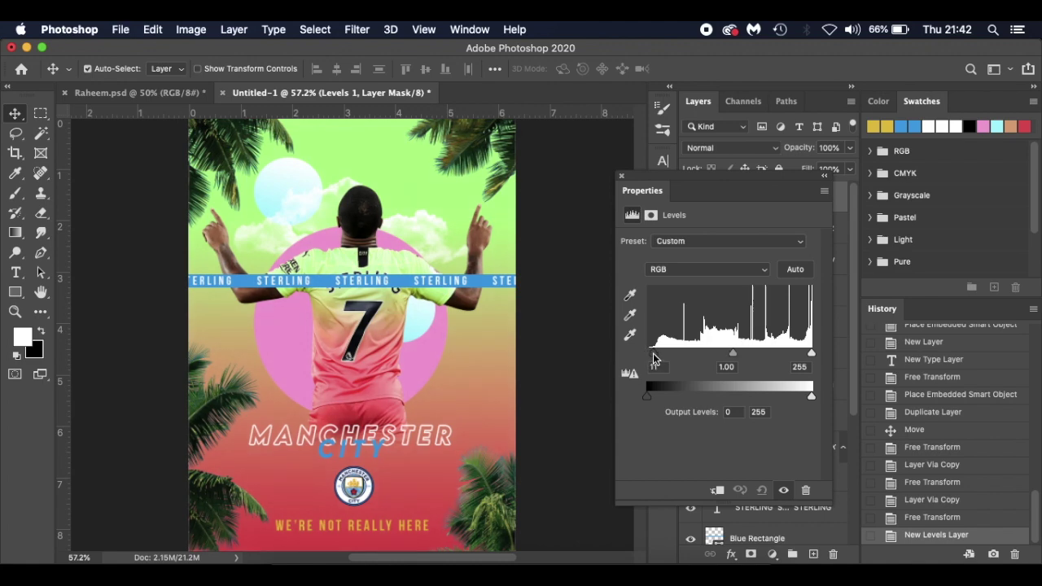
{"action": "left_click_drag", "start_coordinate": [654, 358], "coordinate": [654, 358]}
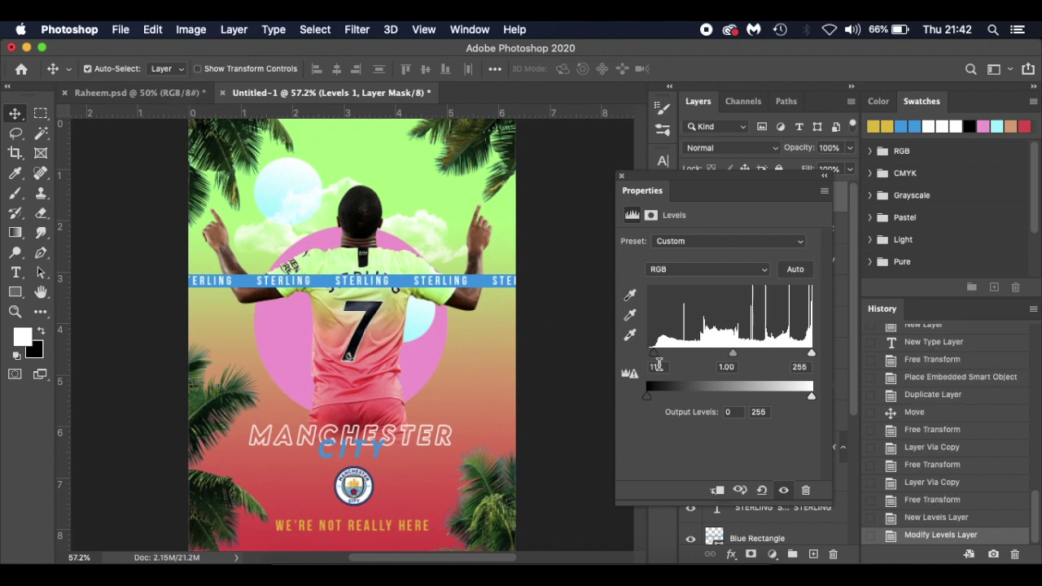
{"action": "left_click_drag", "start_coordinate": [649, 400], "coordinate": [666, 396]}
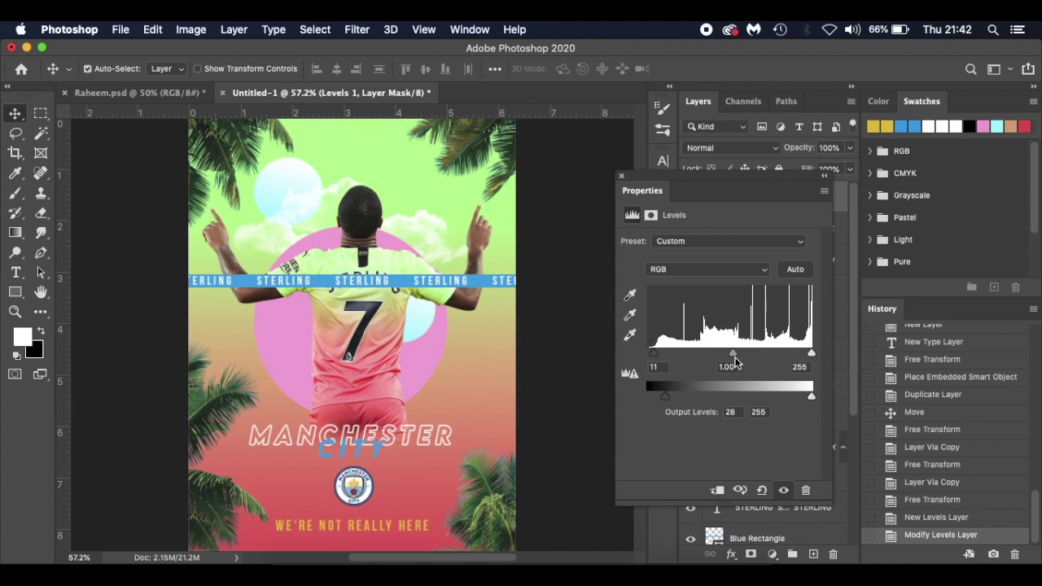
{"action": "mouse_move", "coordinate": [735, 358]}
{"action": "left_mouse_down"}
{"action": "mouse_move", "coordinate": [717, 358]}
{"action": "mouse_move", "coordinate": [740, 357]}
{"action": "left_mouse_up"}
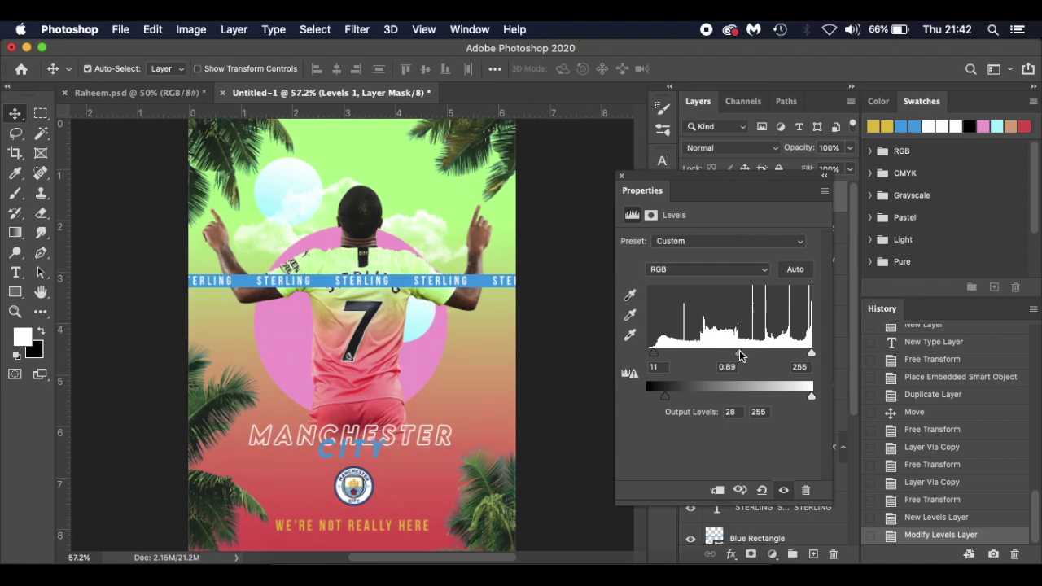
- Set the Levels adjustment's input black to 25 and its output black to 37
{"action": "left_click_drag", "start_coordinate": [653, 358], "coordinate": [663, 357]}
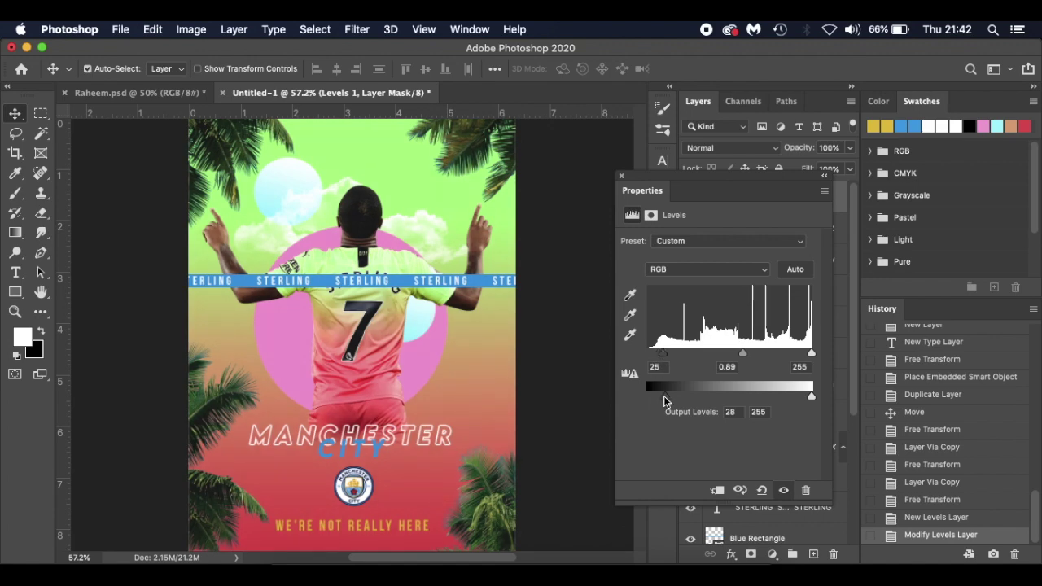
{"action": "left_click_drag", "start_coordinate": [665, 395], "coordinate": [672, 398]}
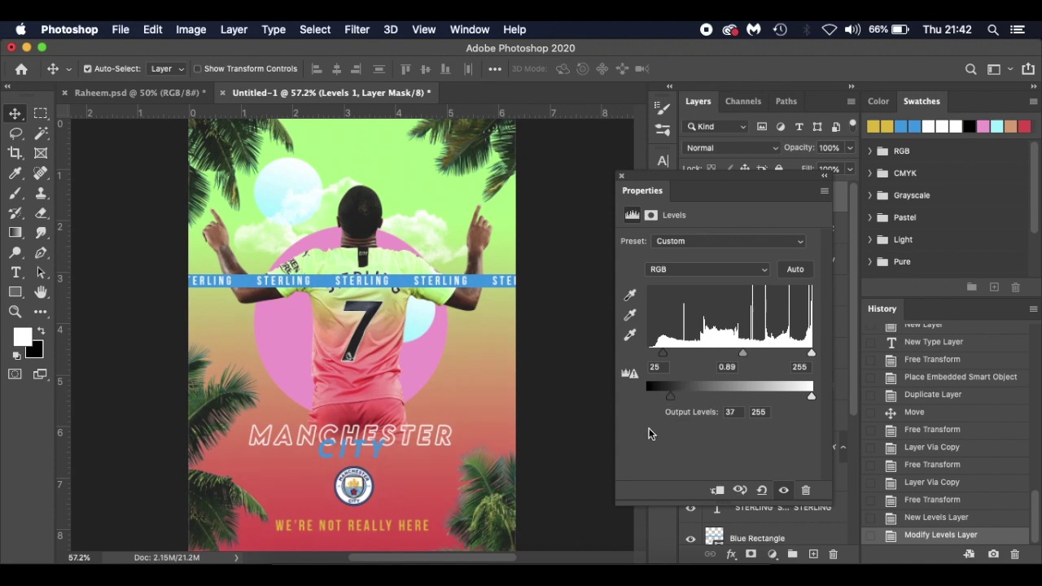
- Compare the poster with and without the Levels adjustment by toggling its visibility, leaving the adjustment visible and its properties closed
{"action": "left_click", "coordinate": [783, 490]}
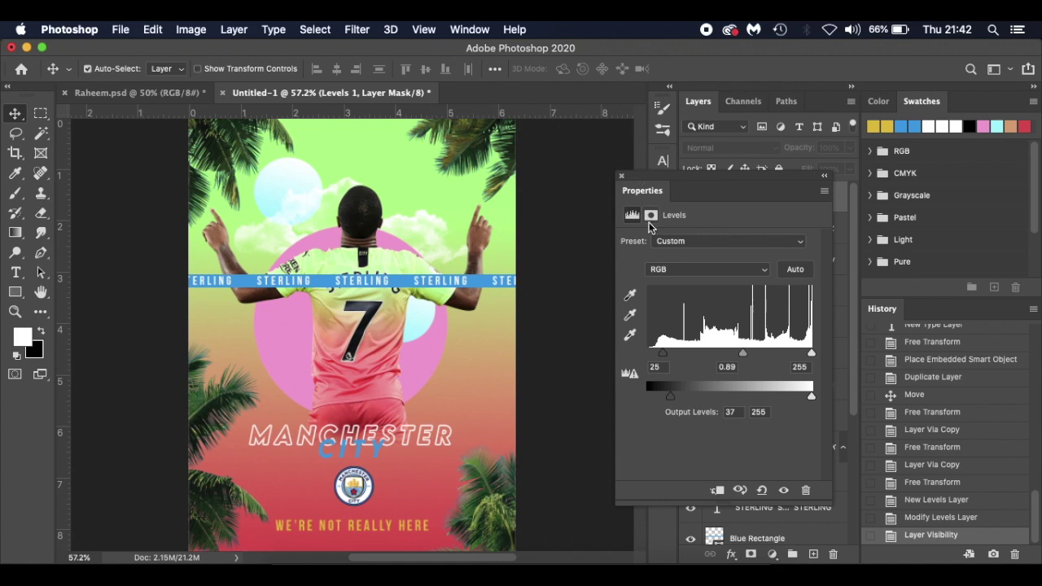
{"action": "left_click", "coordinate": [783, 490]}
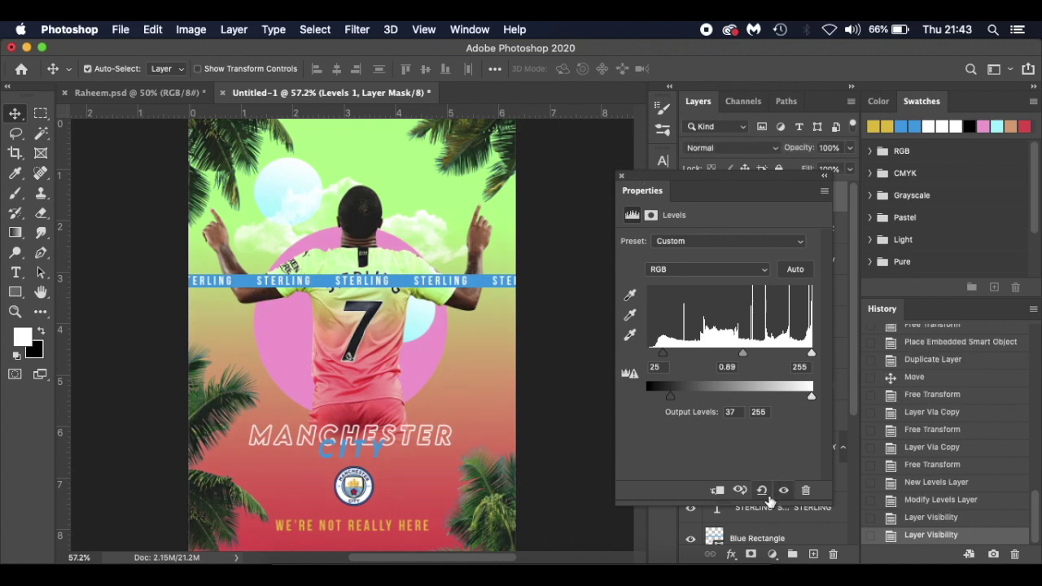
{"action": "left_click", "coordinate": [783, 490]}
{"action": "left_click", "coordinate": [783, 490]}
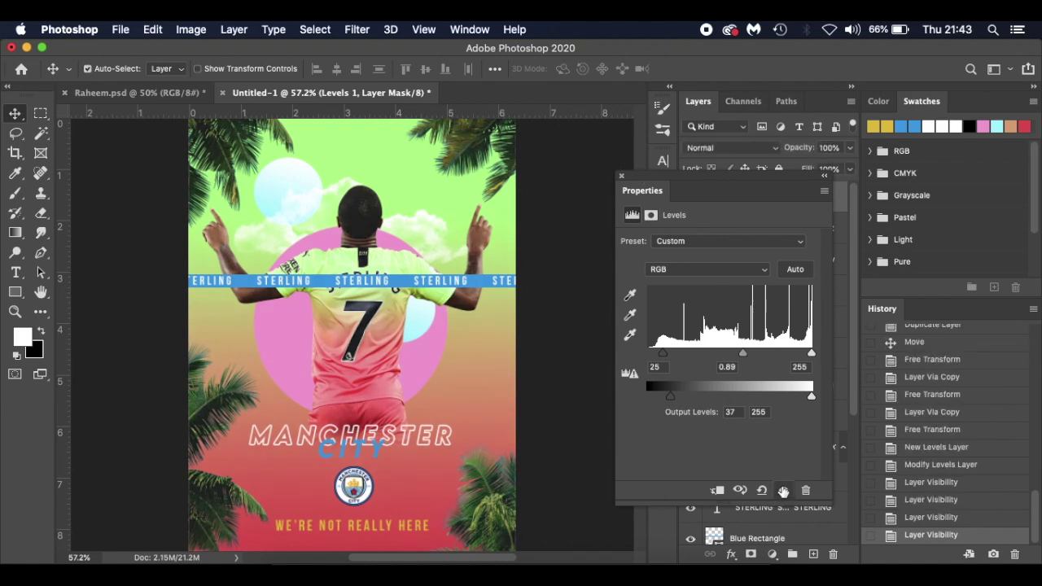
{"action": "left_click", "coordinate": [621, 175]}
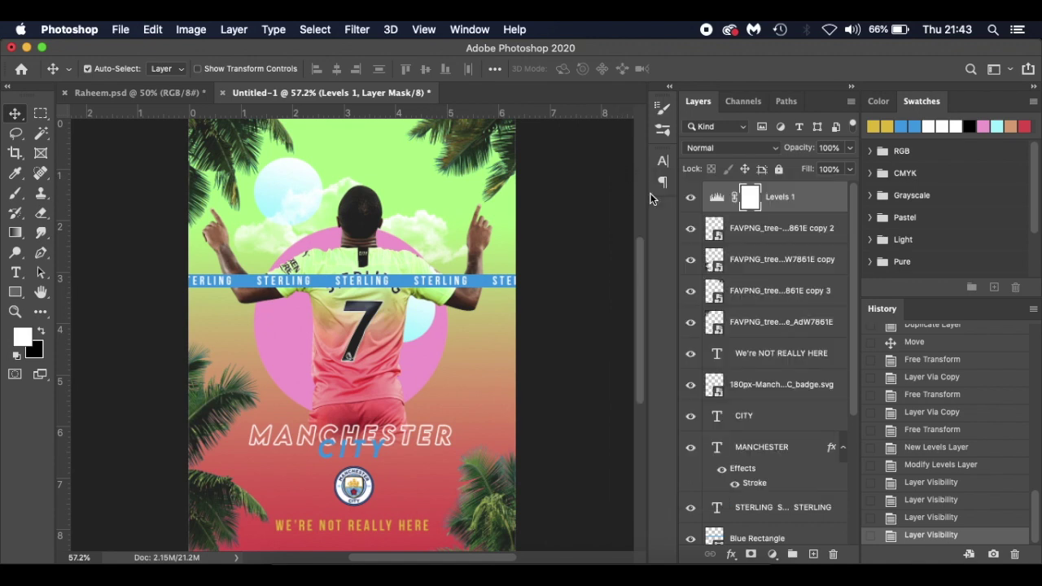
{"action": "left_click", "coordinate": [691, 197]}
{"action": "left_click", "coordinate": [691, 198]}
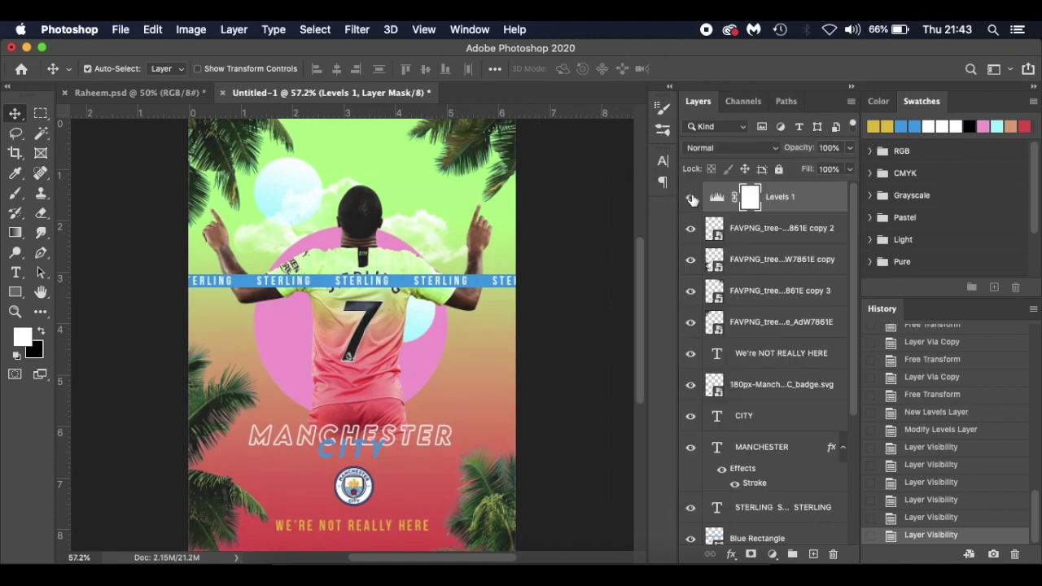